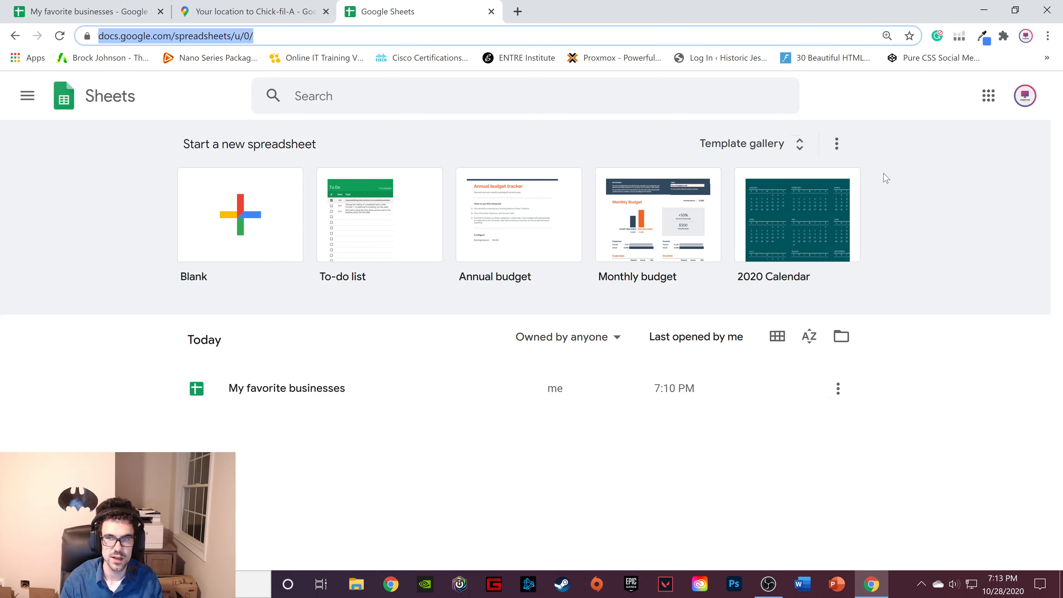
# Step: Browse the spreadsheet template gallery from the Personal templates through the Education ones, then return to the home page
pyautogui.click(749, 143)
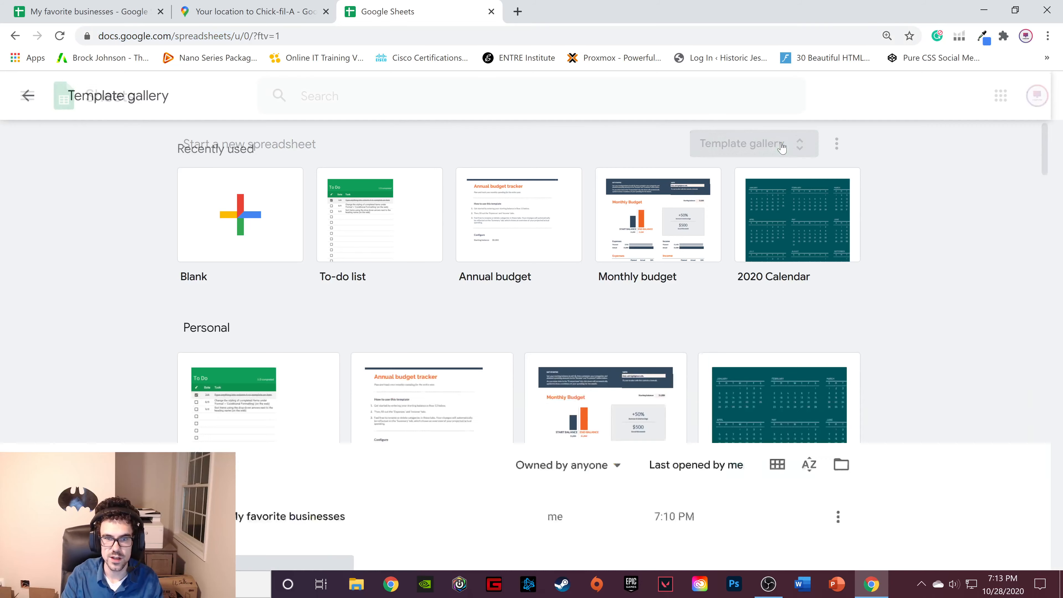
pyautogui.scroll(-2, 268, 335)
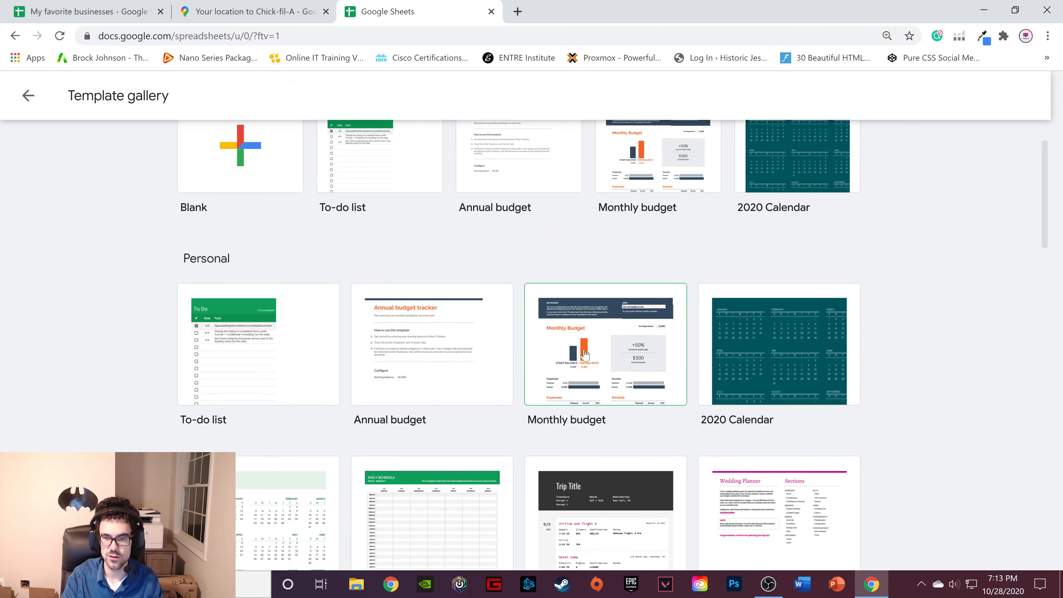
pyautogui.scroll(-4, 612, 345)
pyautogui.scroll(-1, 745, 264)
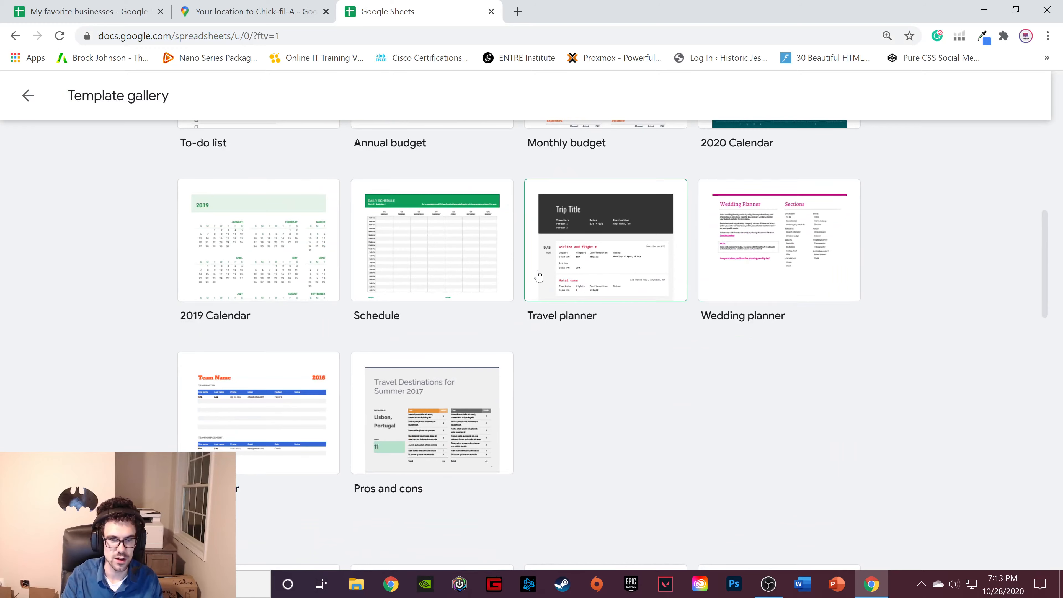
pyautogui.scroll(-10, 426, 322)
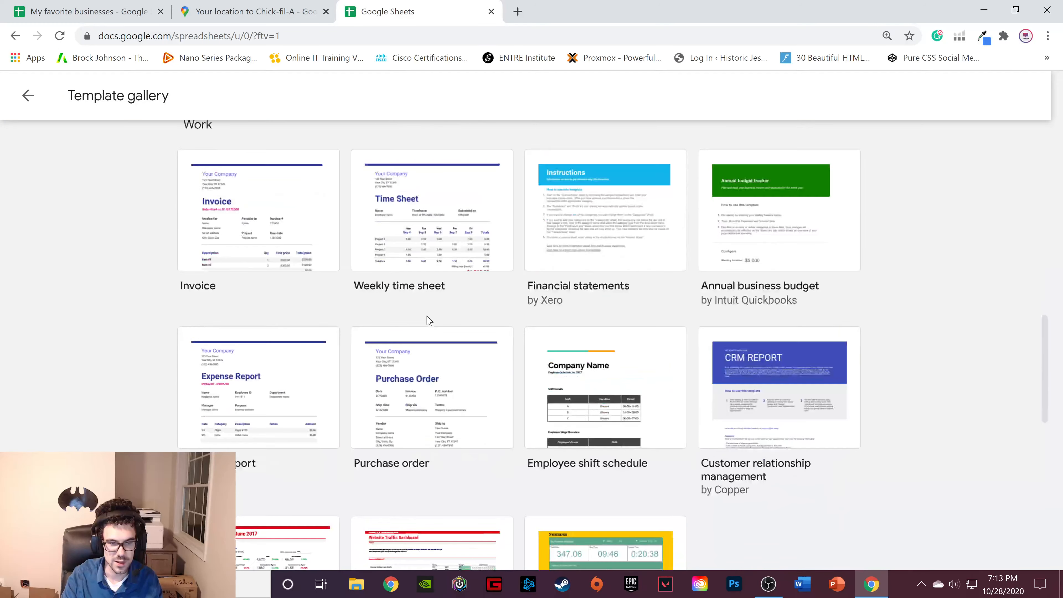
pyautogui.scroll(-1, 410, 317)
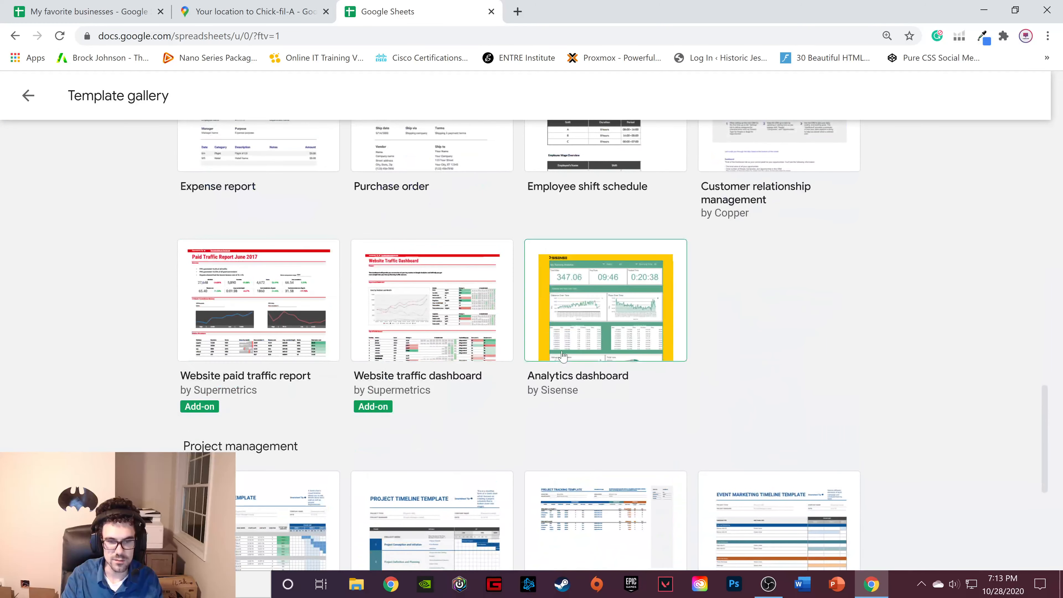
pyautogui.scroll(-5, 682, 373)
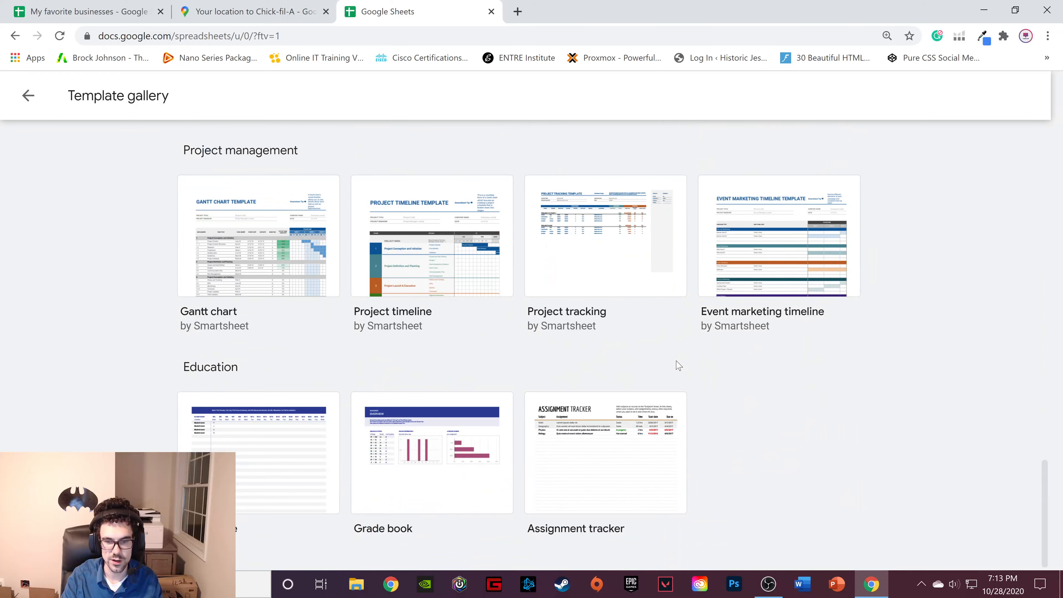
pyautogui.scroll(15, 679, 365)
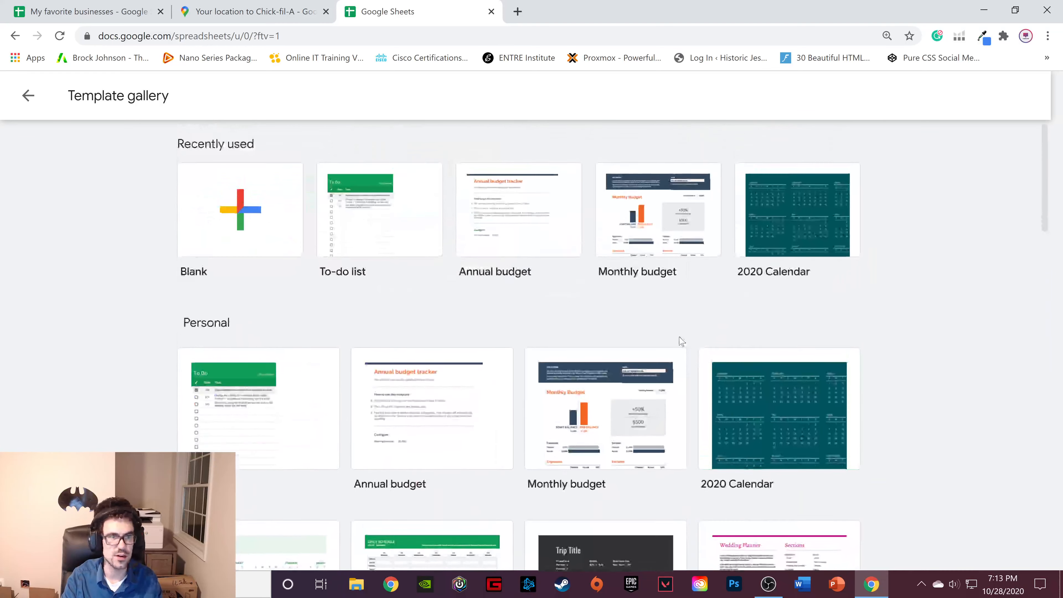
pyautogui.click(28, 95)
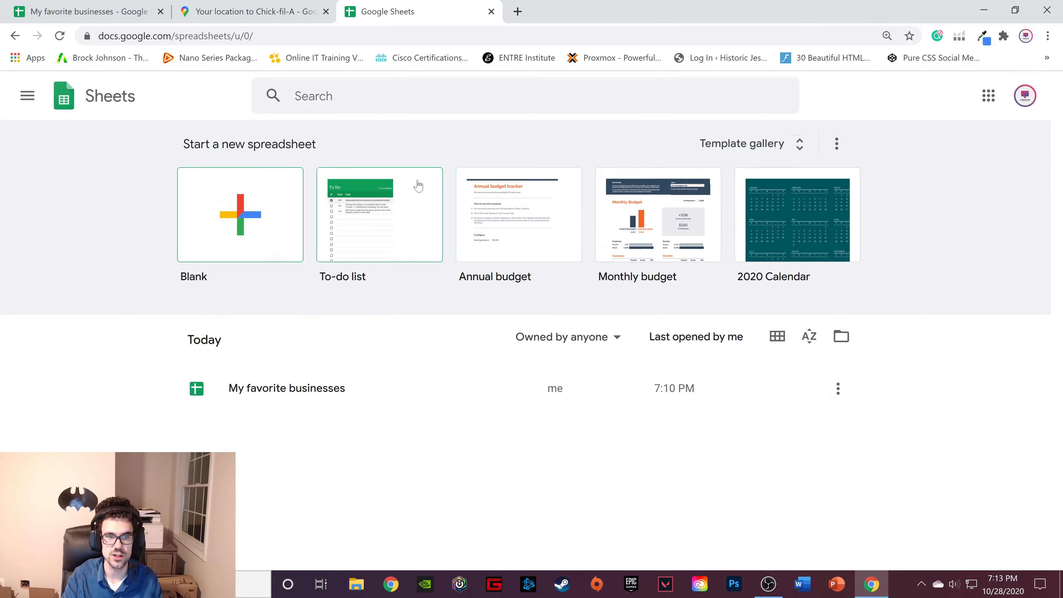
# Step: Open the "My favorite businesses" spreadsheet and close the older duplicate tab of the same file
pyautogui.click(317, 382)
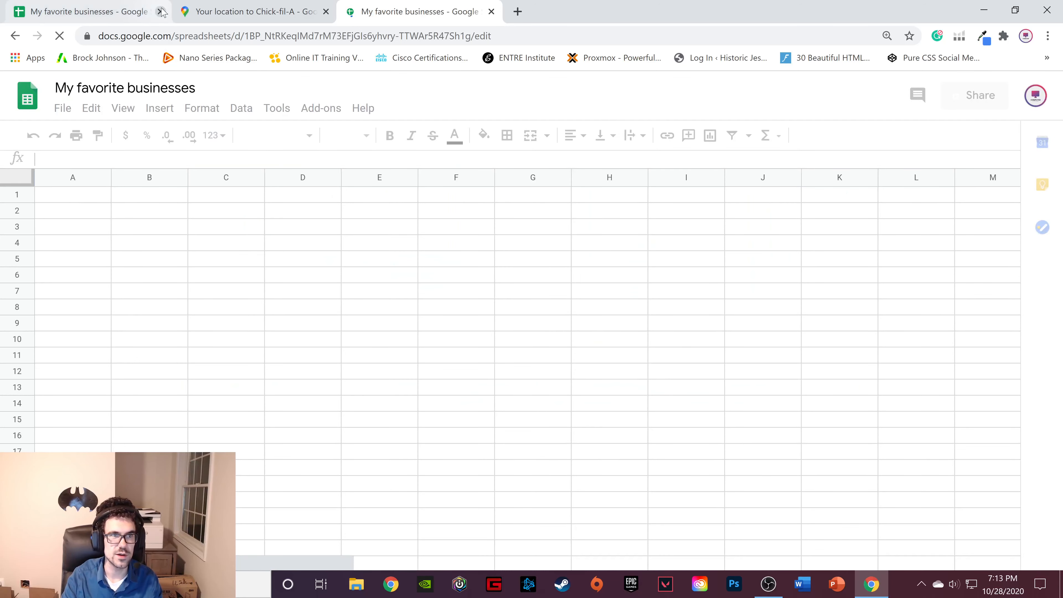
pyautogui.click(161, 11)
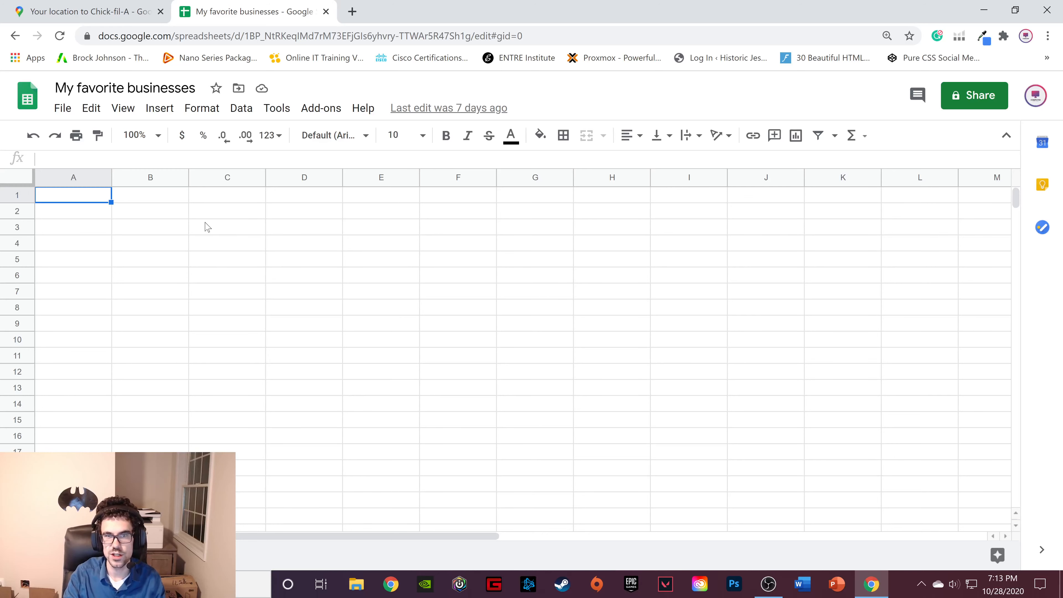
# Step: Select cell A2, then the entire columns A, B, C and D one at a time, returning to column A
pyautogui.click(101, 217)
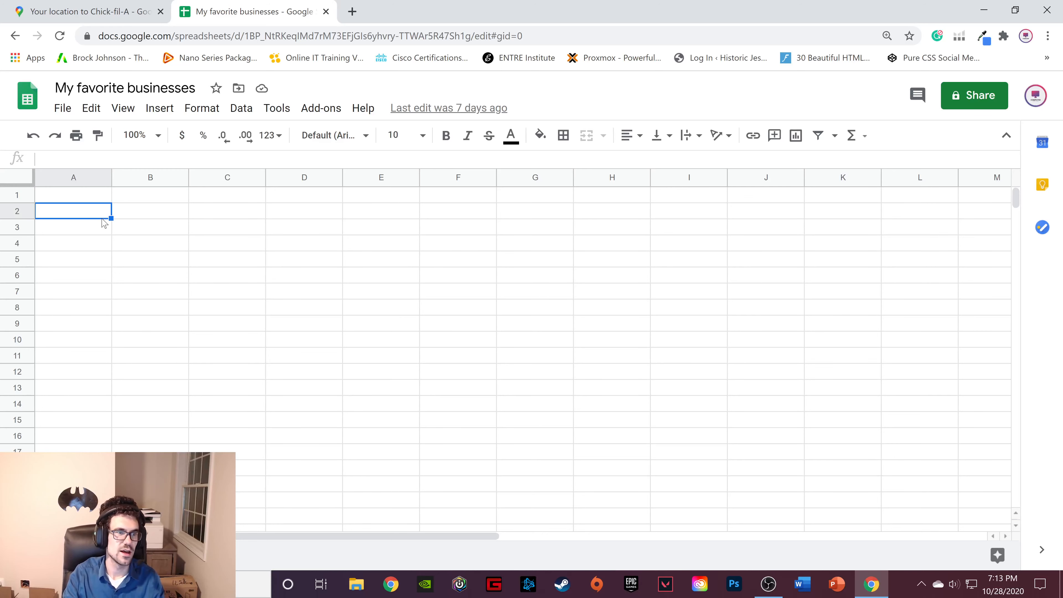
pyautogui.click(82, 178)
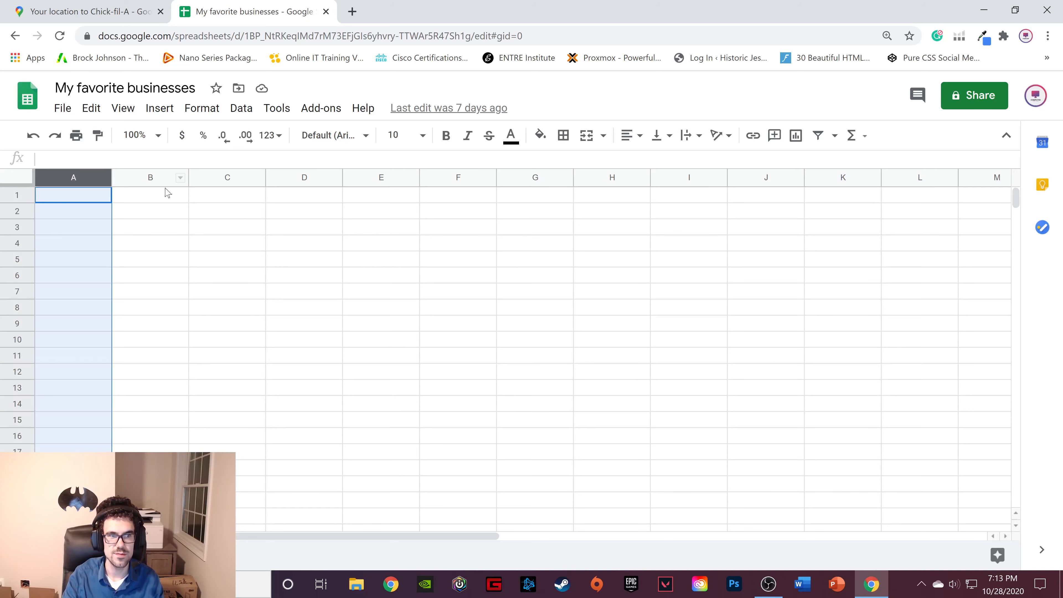
pyautogui.click(165, 180)
pyautogui.click(249, 180)
pyautogui.moveTo(295, 183); pyautogui.dragTo(318, 183)
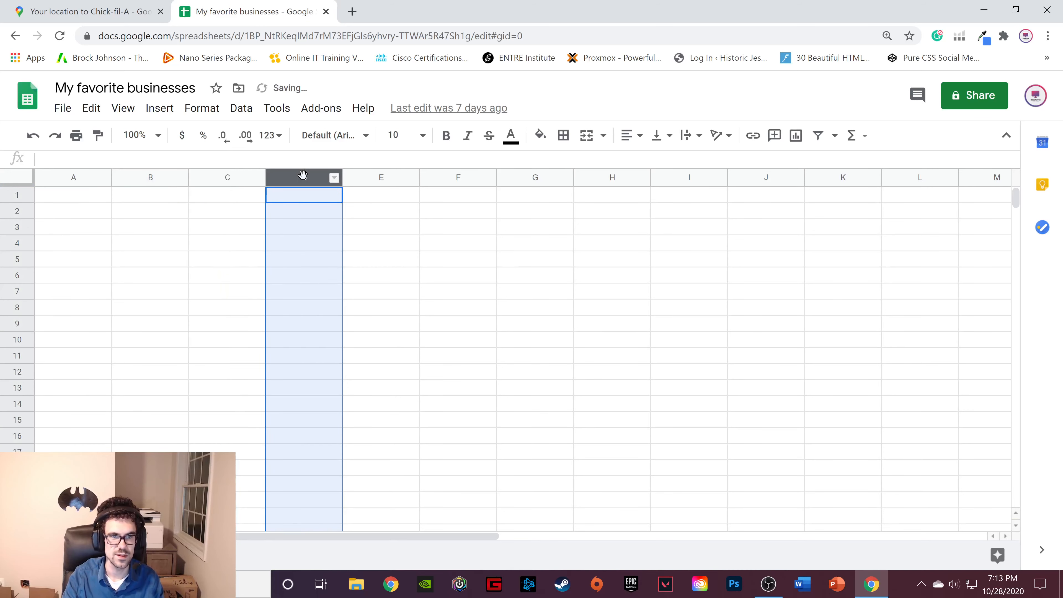
pyautogui.click(85, 179)
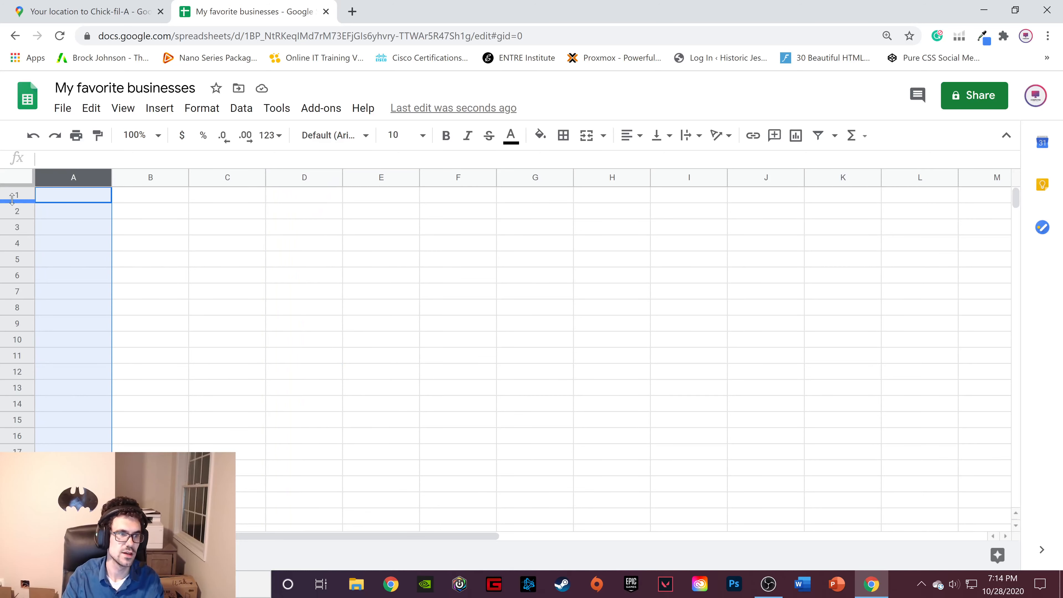
# Step: Select the range A1:I1 across the first row, then reduce the selection to cell A1
pyautogui.click(74, 197)
pyautogui.moveTo(77, 197); pyautogui.dragTo(720, 202)
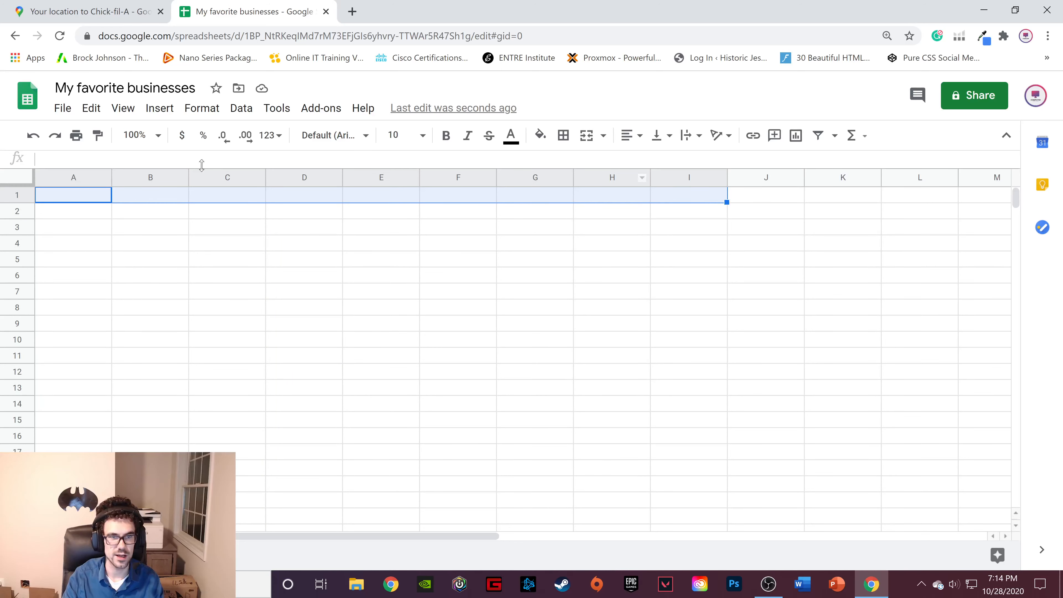
pyautogui.click(96, 196)
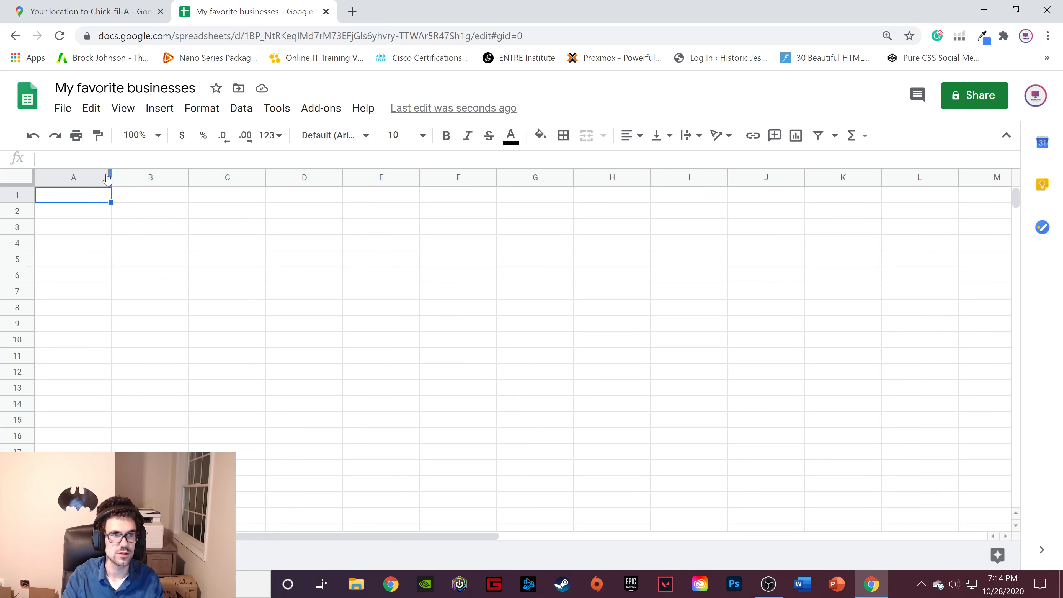
# Step: Select the whole of column A and the whole of row 1 in turn, then deselect by choosing cell D11
pyautogui.click(90, 175)
pyautogui.click(17, 195)
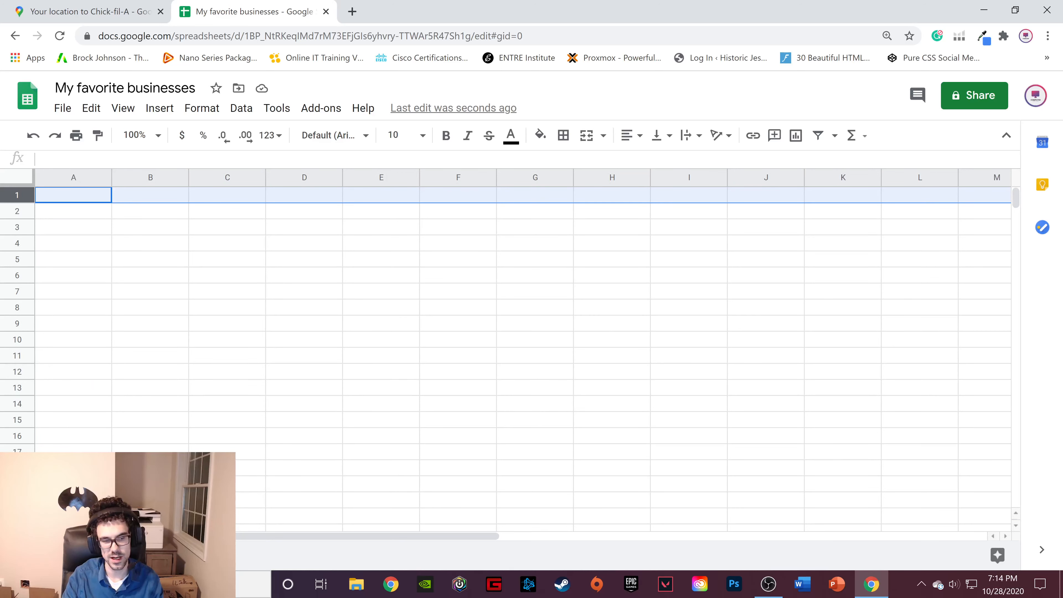
pyautogui.click(298, 357)
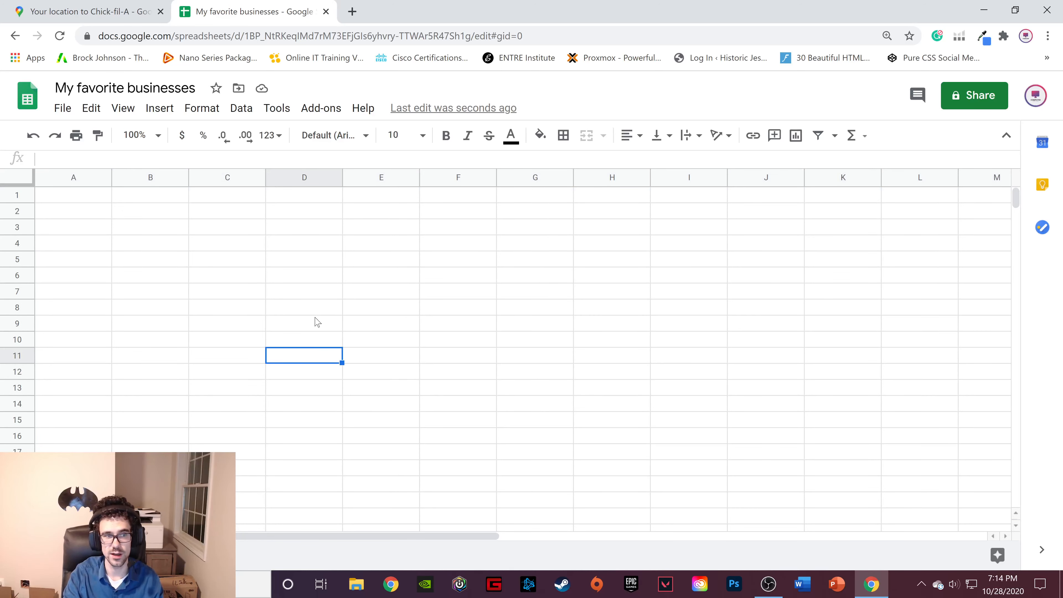
# Step: Select the range A1:C1 together with the separate cells E3, D5 and B6, then clear the multiple selection by choosing cell C8
pyautogui.click(74, 198)
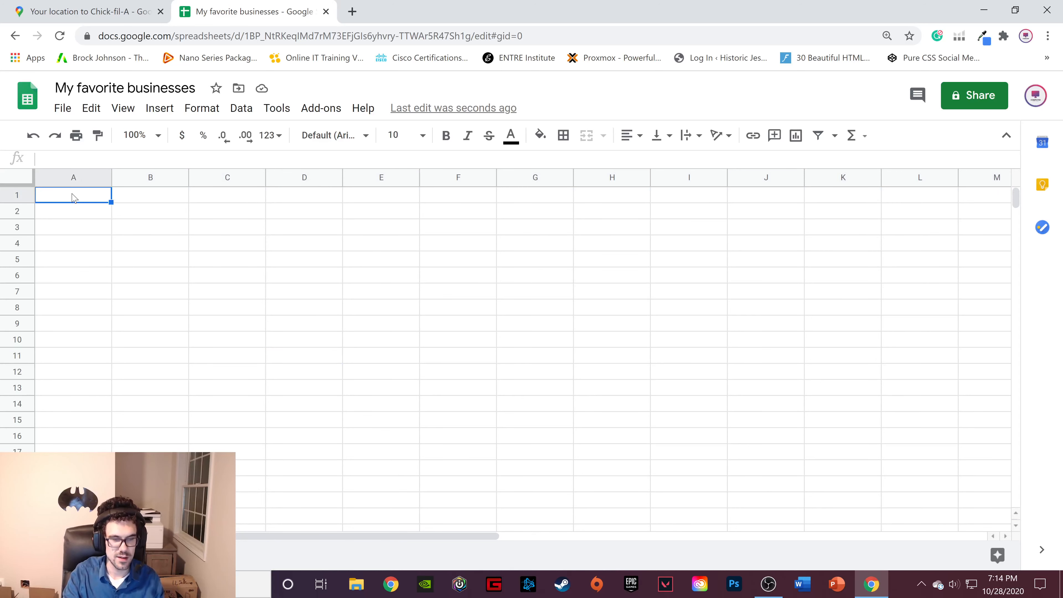
pyautogui.moveTo(104, 204); pyautogui.dragTo(252, 198)
pyautogui.keyDown('ctrl'); pyautogui.click(375, 228); pyautogui.keyUp('ctrl')
pyautogui.keyDown('ctrl'); pyautogui.click(303, 256); pyautogui.keyUp('ctrl')
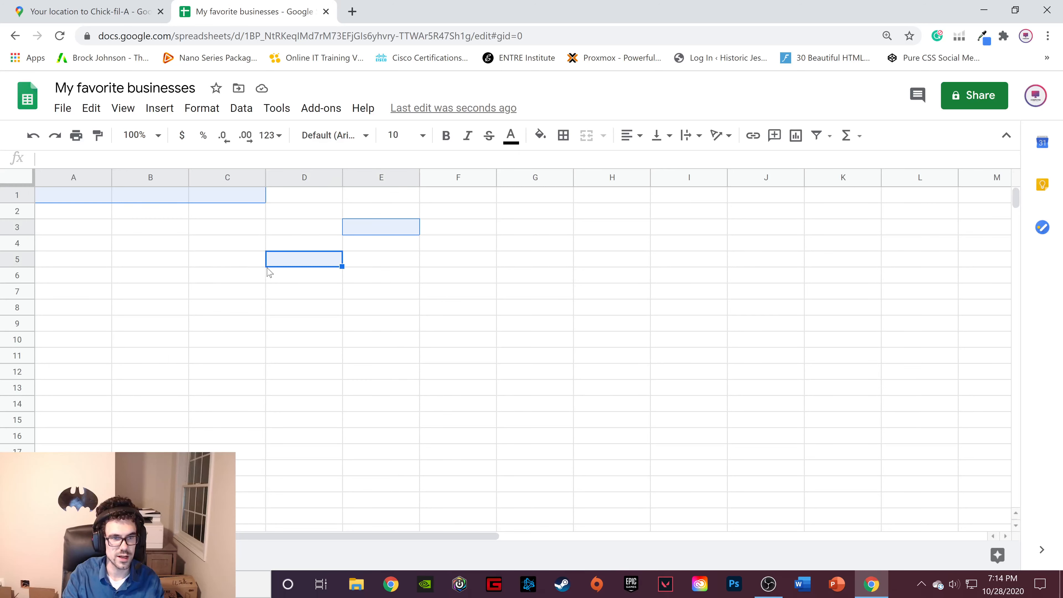
pyautogui.keyDown('ctrl'); pyautogui.click(161, 277); pyautogui.keyUp('ctrl')
pyautogui.click(265, 307)
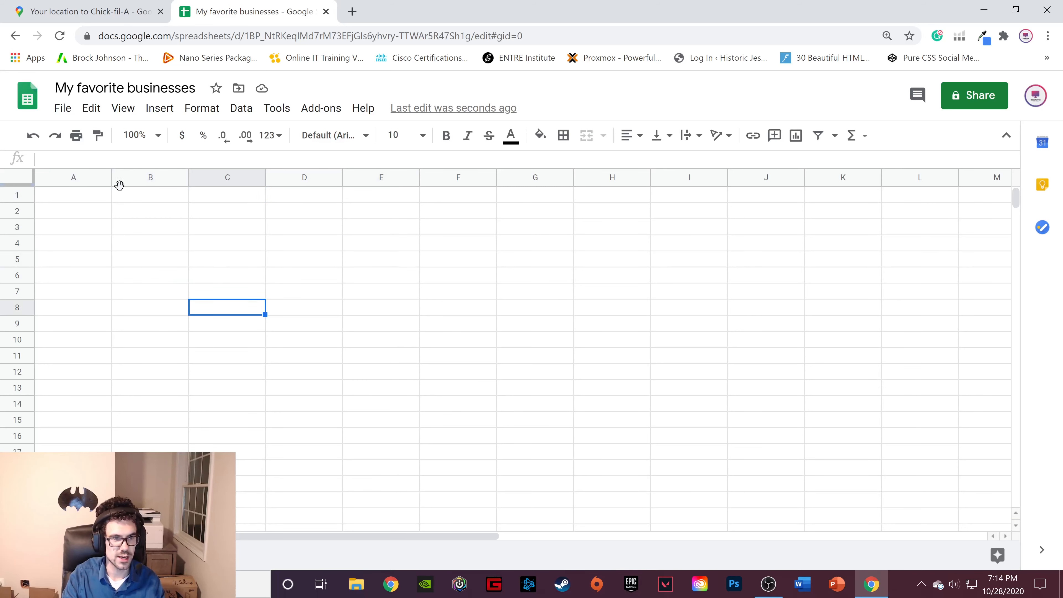
# Step: Select the continuous range A1:E1 by extending from its first cell to its last, then deselect it by choosing cell C5
pyautogui.click(98, 199)
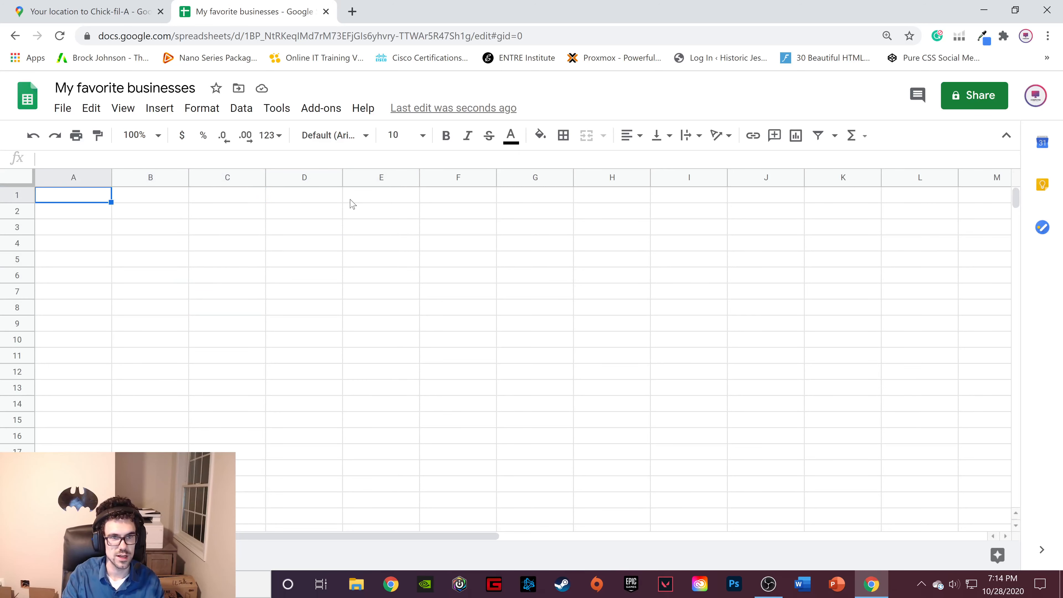
pyautogui.keyDown('shift'); pyautogui.click(358, 201); pyautogui.keyUp('shift')
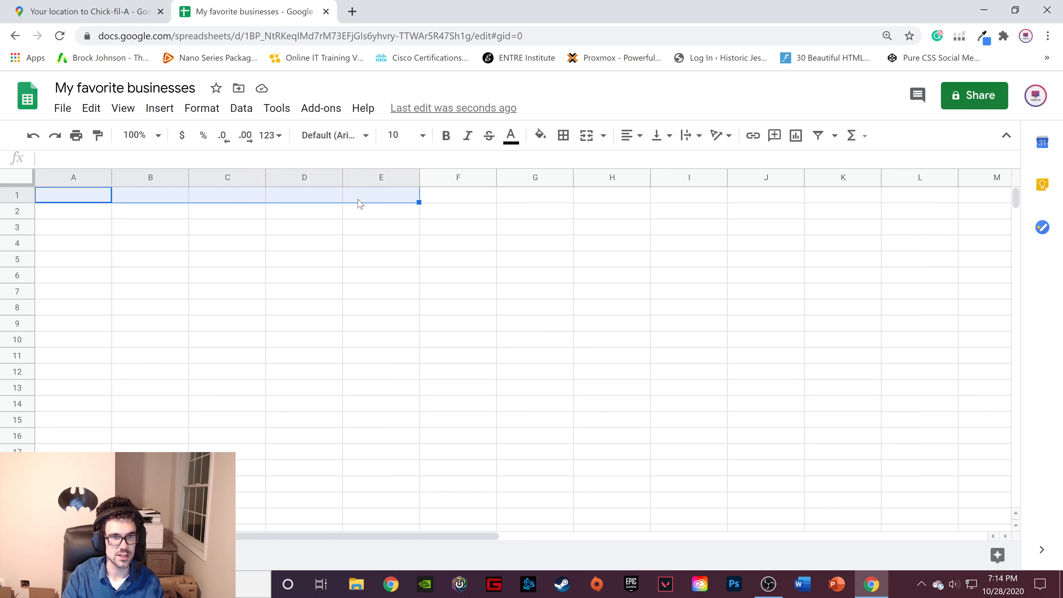
pyautogui.click(260, 267)
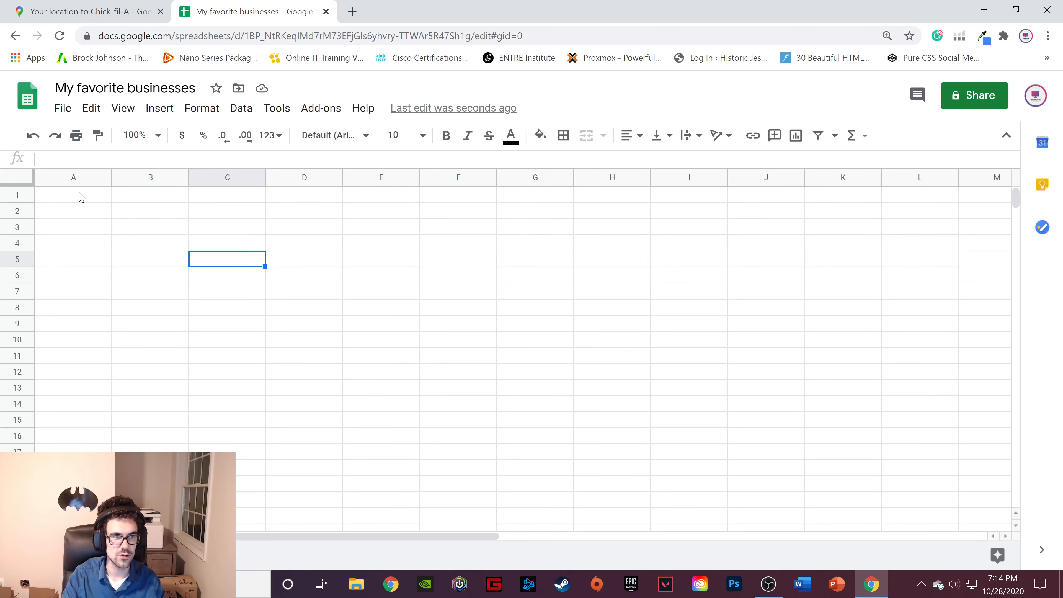
# Step: Select the block of cells A1:E14, clear that selection, and select the entire sheet
pyautogui.moveTo(81, 198); pyautogui.dragTo(391, 403)
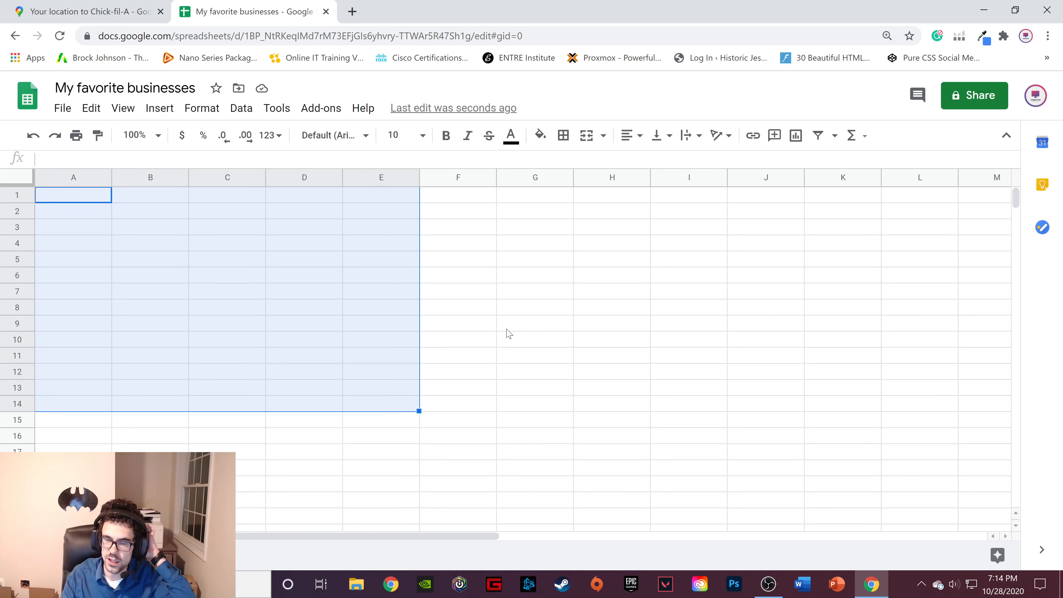
pyautogui.click(483, 312)
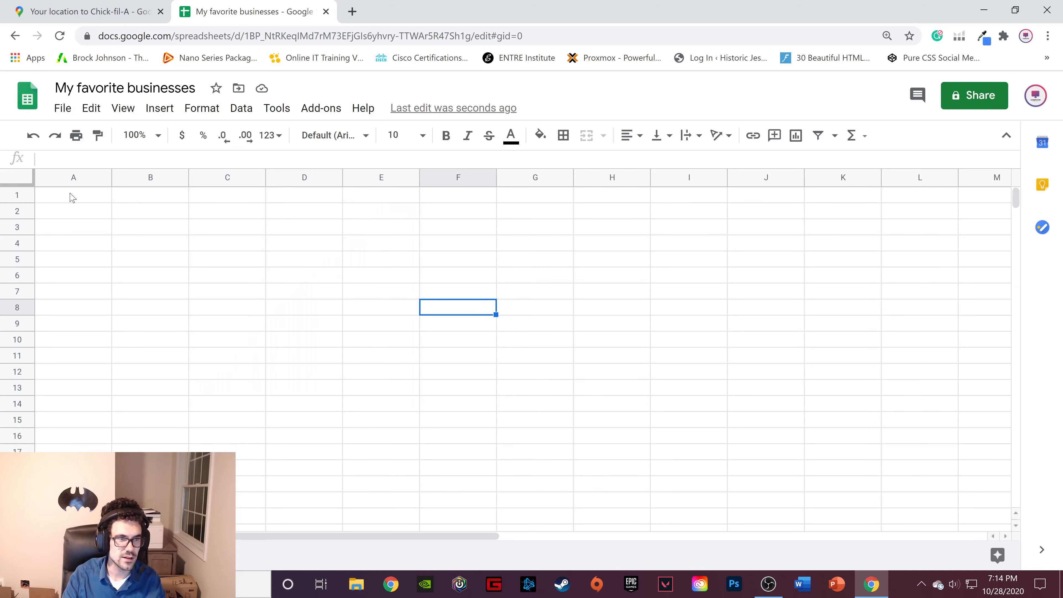
pyautogui.click(23, 178)
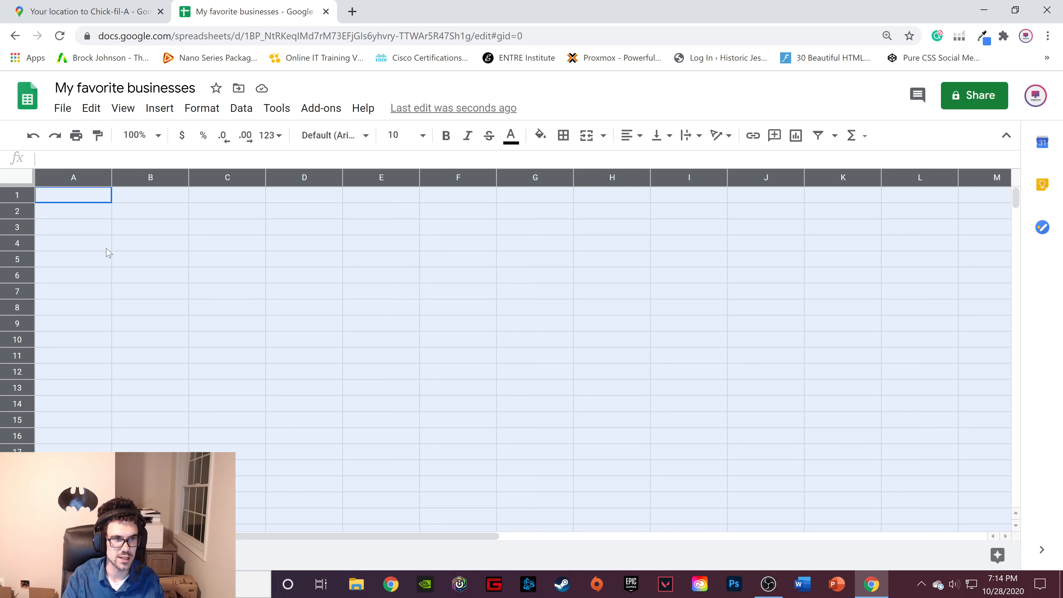
# Step: Select column A, then replace it with a combined selection of the entire rows 1, 2, 3, 5 and 6
pyautogui.click(75, 178)
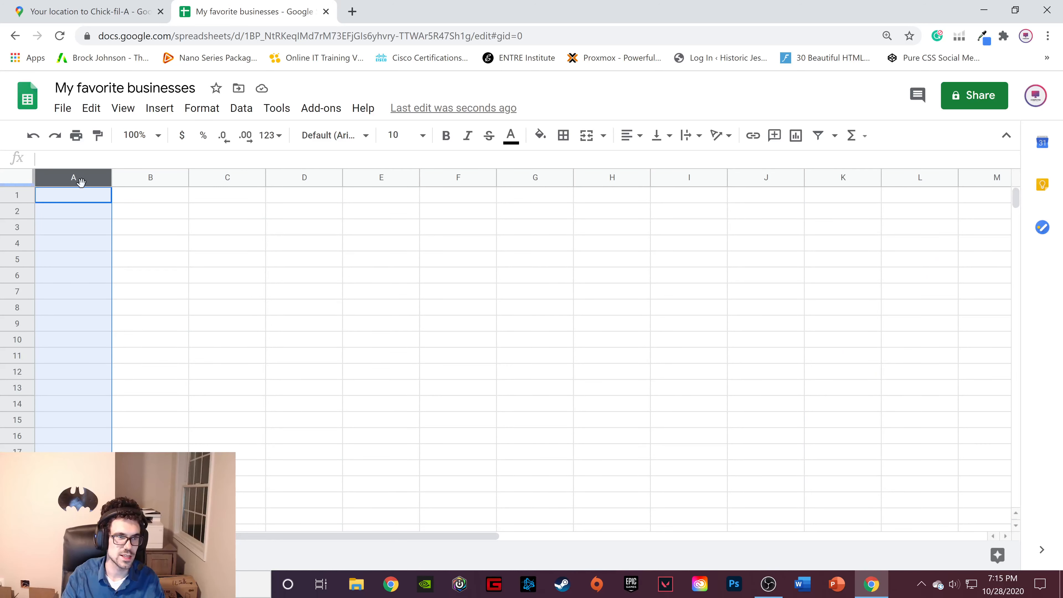
pyautogui.click(19, 196)
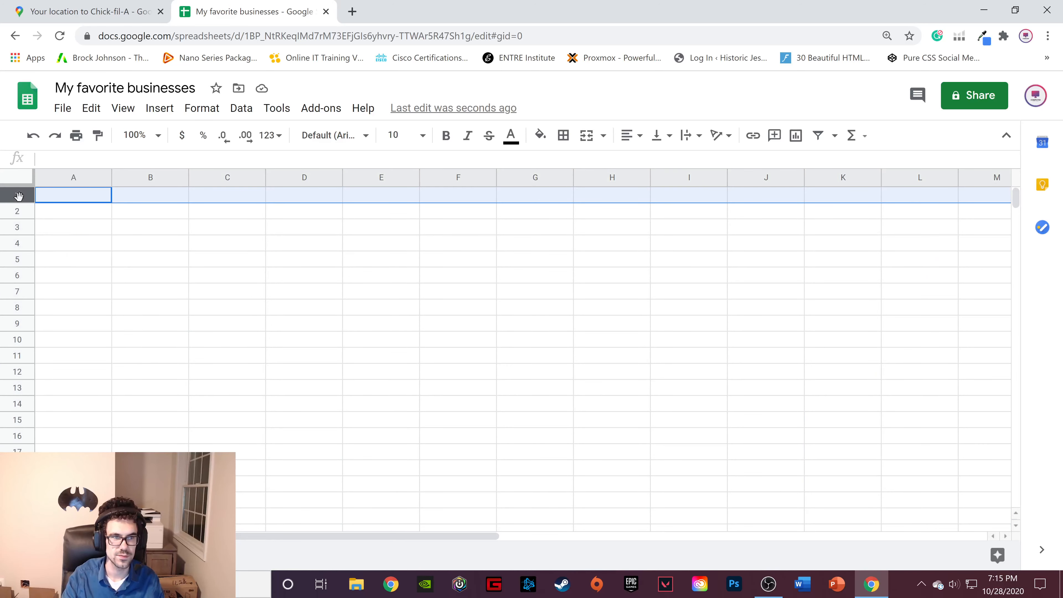
pyautogui.keyDown('ctrl'); pyautogui.click(21, 212); pyautogui.keyUp('ctrl')
pyautogui.keyDown('ctrl'); pyautogui.click(22, 228); pyautogui.keyUp('ctrl')
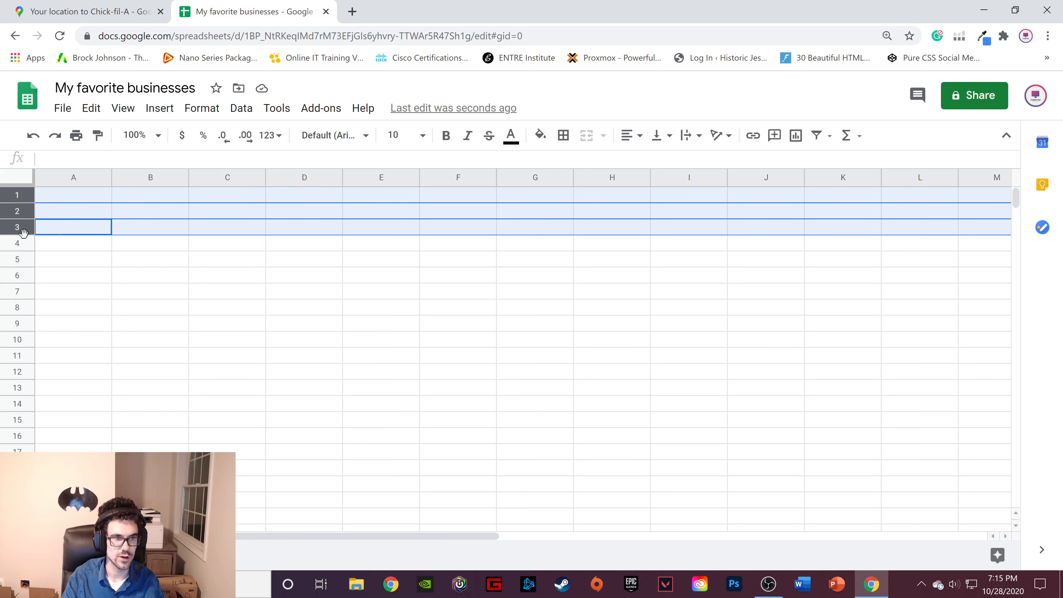
pyautogui.keyDown('ctrl'); pyautogui.click(17, 260); pyautogui.keyUp('ctrl')
pyautogui.keyDown('ctrl'); pyautogui.click(19, 275); pyautogui.keyUp('ctrl')
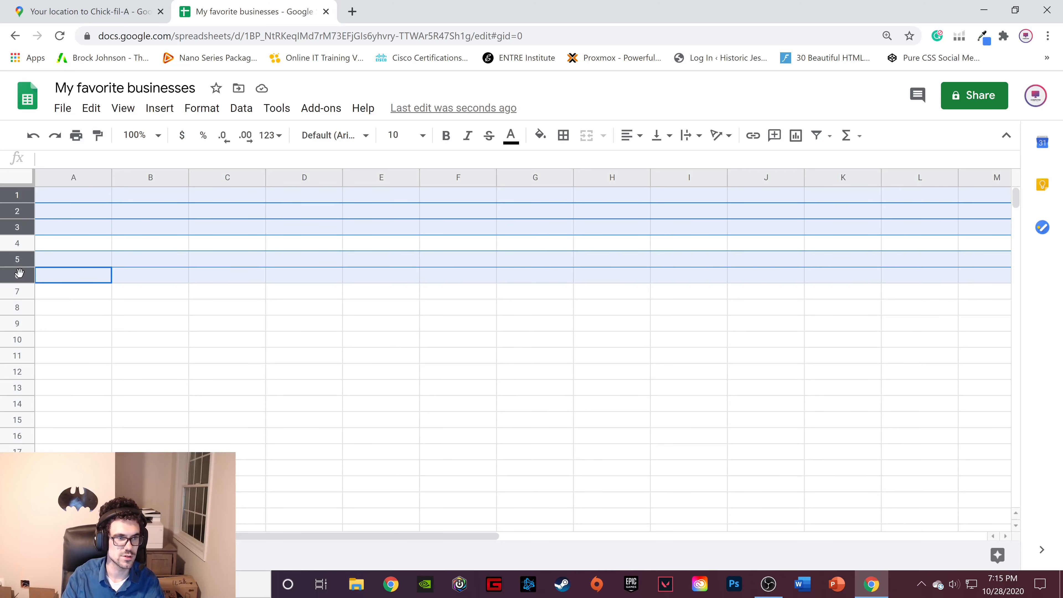
# Step: Select cell A7 and extend the selection up to row 1, then deselect by choosing cell A6
pyautogui.click(101, 301)
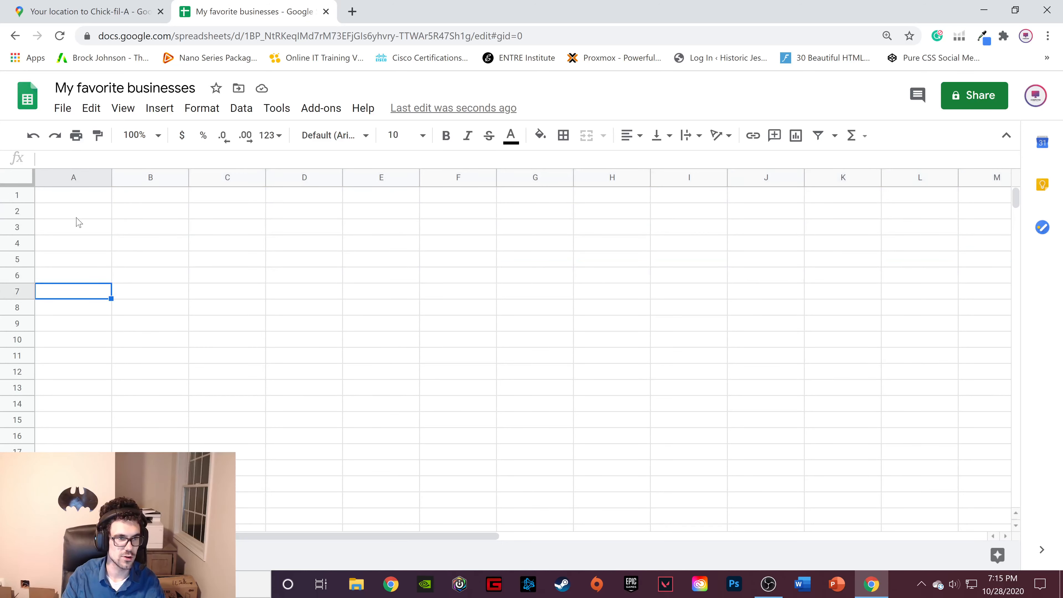
pyautogui.keyDown('shift'); pyautogui.click(11, 191); pyautogui.keyUp('shift')
pyautogui.click(95, 280)
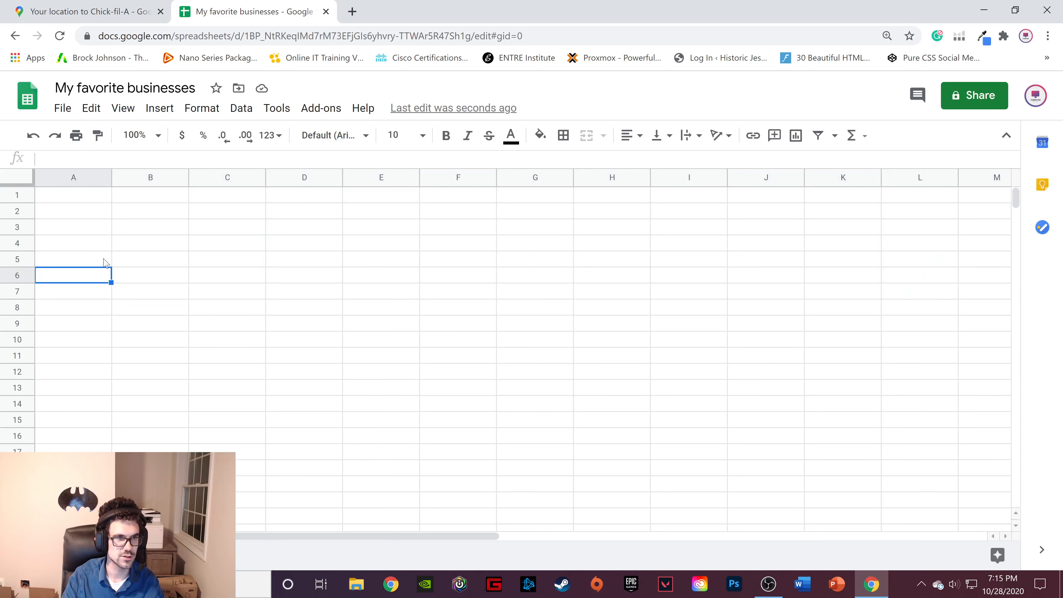
# Step: Select the non-adjacent columns A and C together, leaving column B out
pyautogui.click(82, 176)
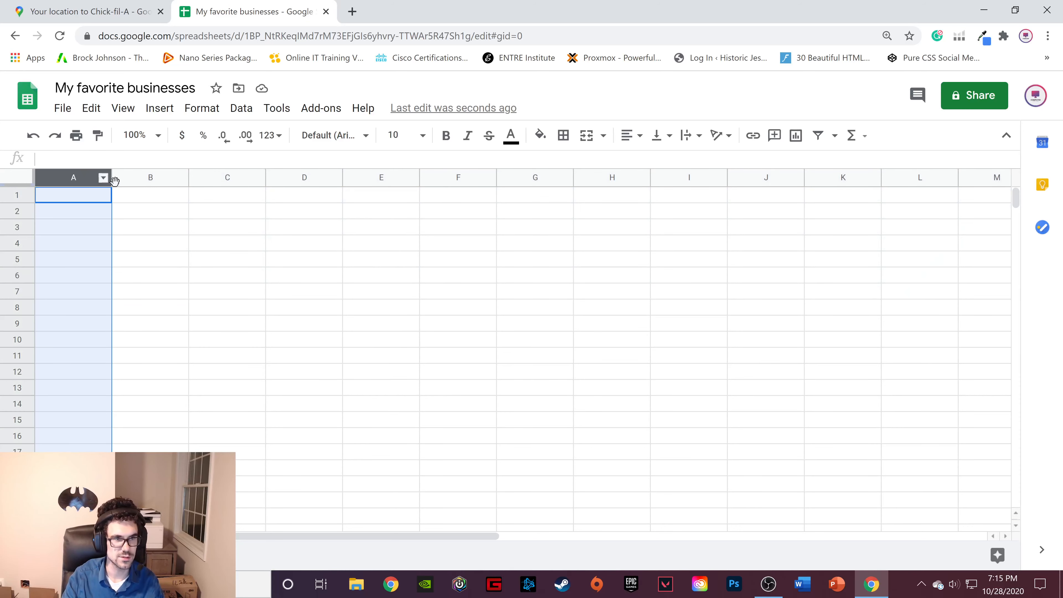
pyautogui.keyDown('ctrl'); pyautogui.click(221, 172); pyautogui.keyUp('ctrl')
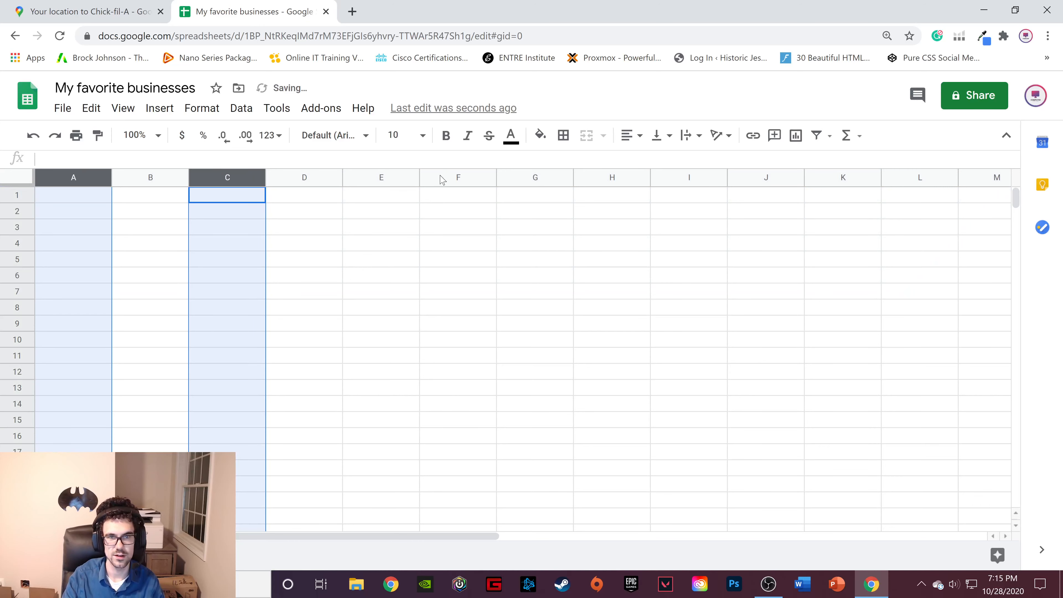
# Step: Add columns E and G to the non-adjacent column selection, then clear it by selecting cell D2
pyautogui.keyDown('ctrl'); pyautogui.click(401, 179); pyautogui.keyUp('ctrl')
pyautogui.keyDown('ctrl'); pyautogui.click(547, 184); pyautogui.keyUp('ctrl')
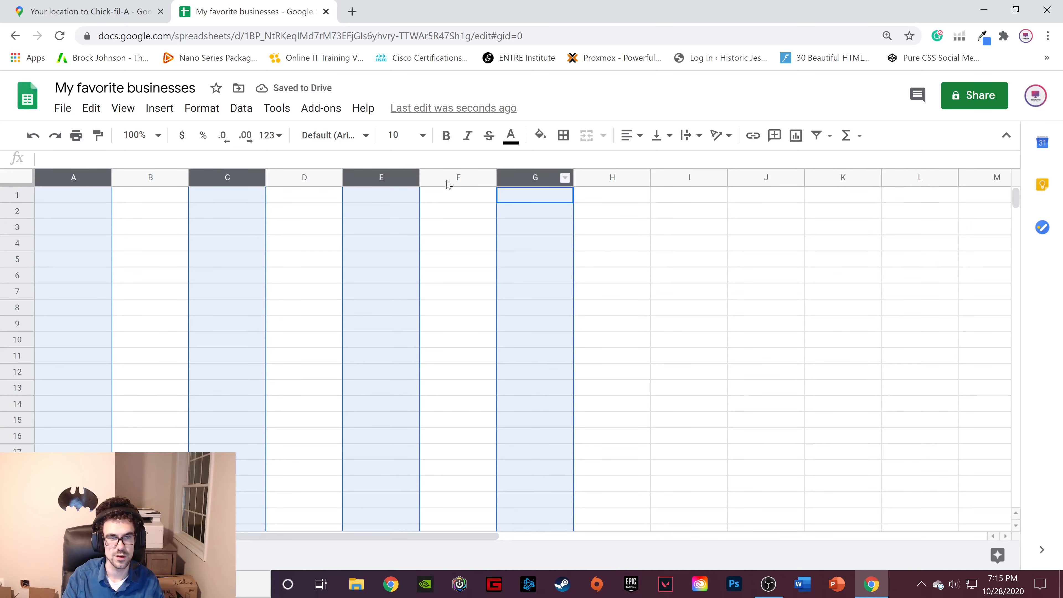
pyautogui.click(296, 219)
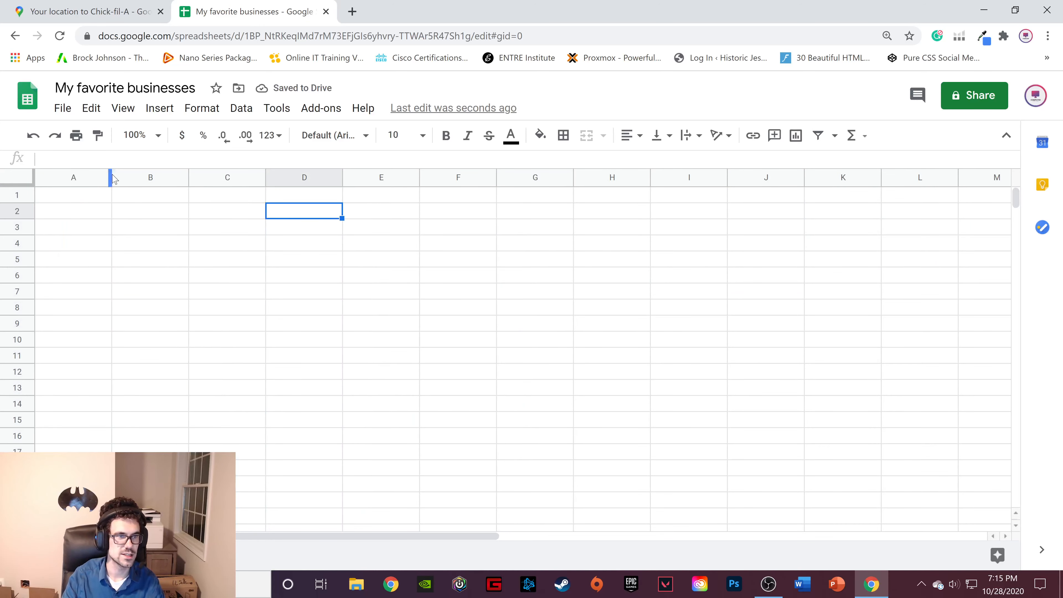
# Step: Select the continuous range of columns A through F, then deselect it by choosing cell H8
pyautogui.click(83, 177)
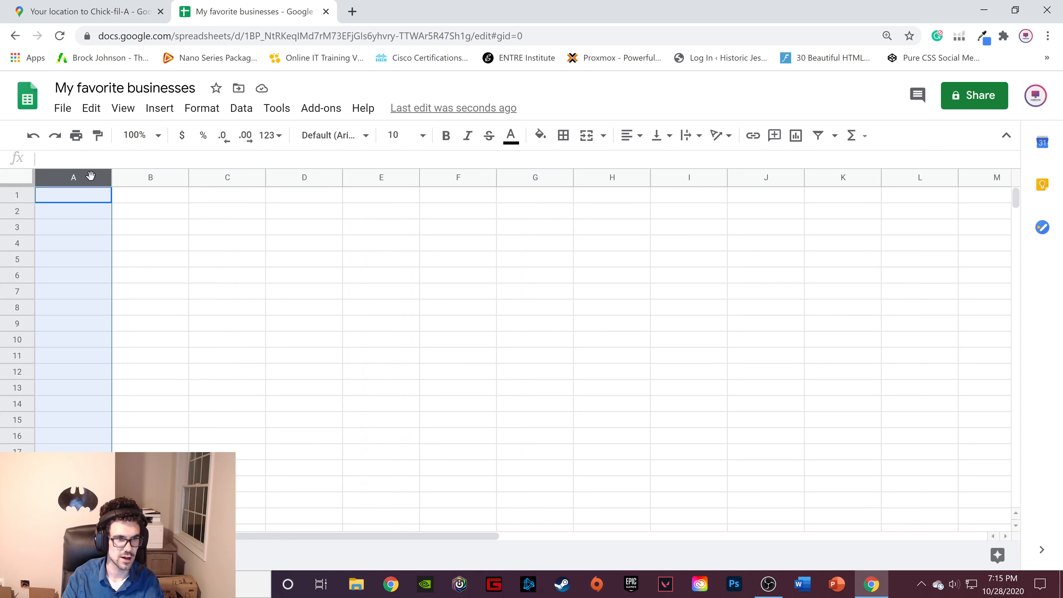
pyautogui.keyDown('shift'); pyautogui.click(464, 179); pyautogui.keyUp('shift')
pyautogui.click(634, 309)
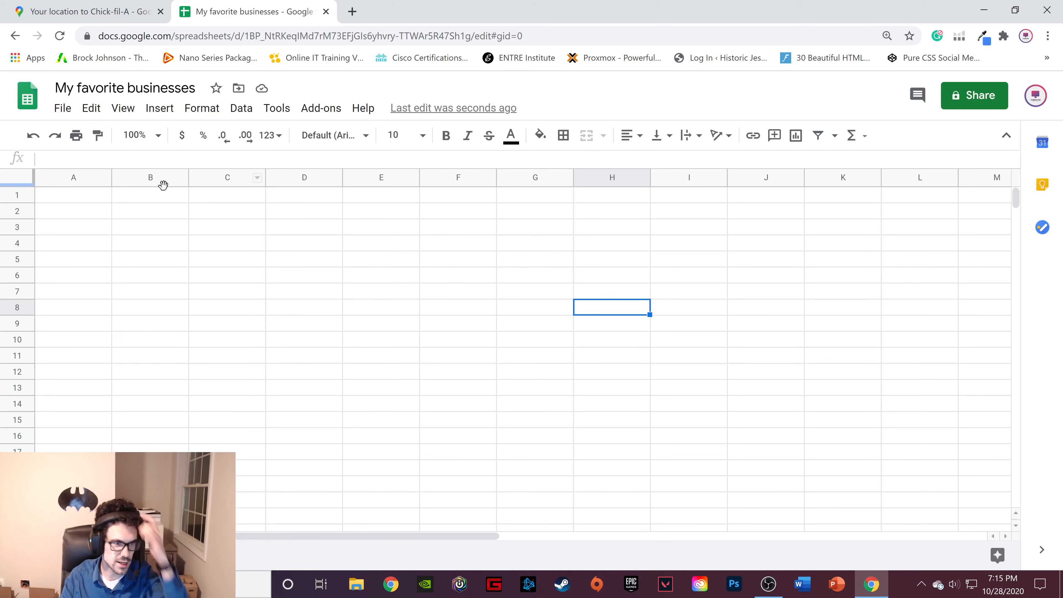
# Step: Merge cells A1 through D1 into a single cell
pyautogui.click(85, 199)
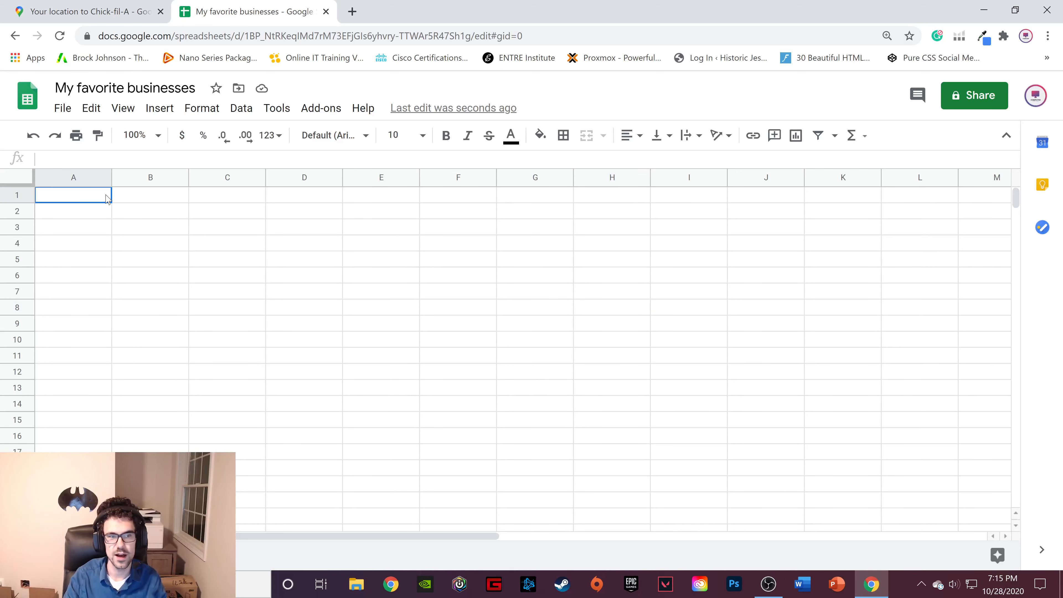
pyautogui.moveTo(107, 199); pyautogui.dragTo(308, 202)
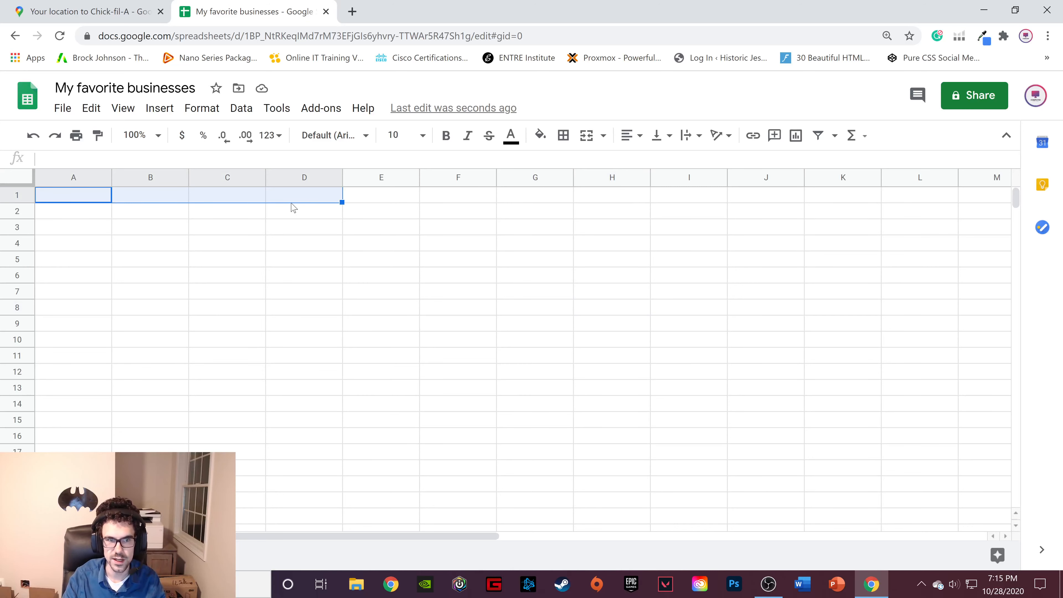
pyautogui.click(211, 108)
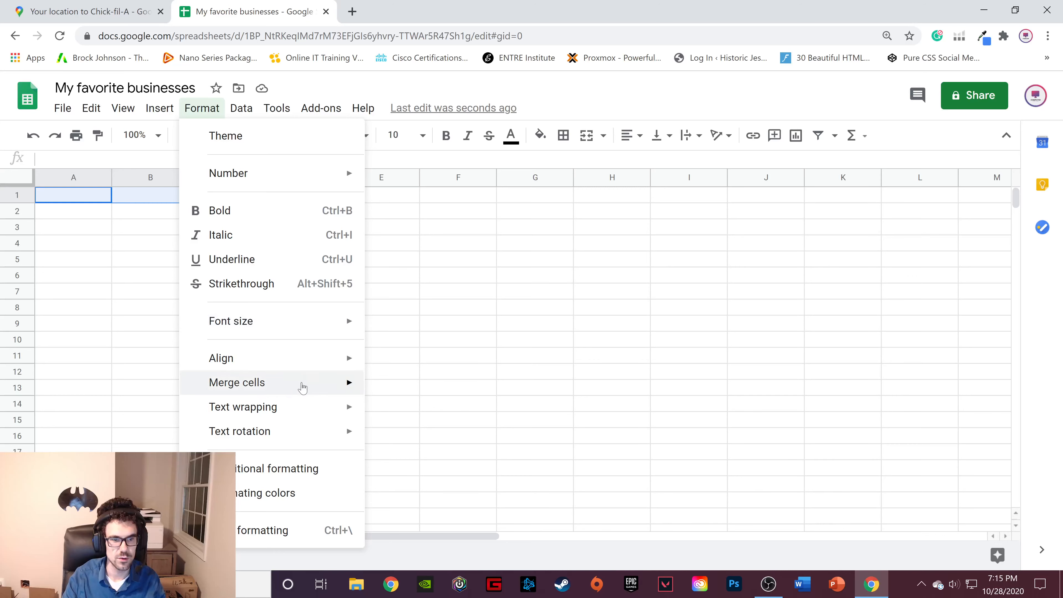
pyautogui.moveTo(304, 382)
pyautogui.click(468, 388)
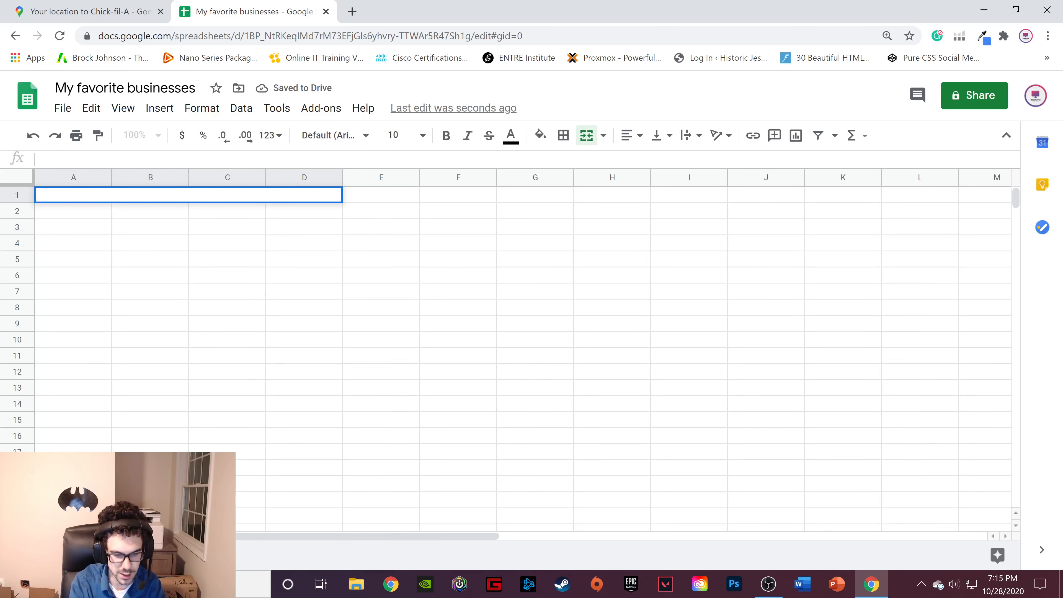
# Step: Enter the title "My Favorite Businesses" in the merged cell in row 1
pyautogui.click(1025, 35)
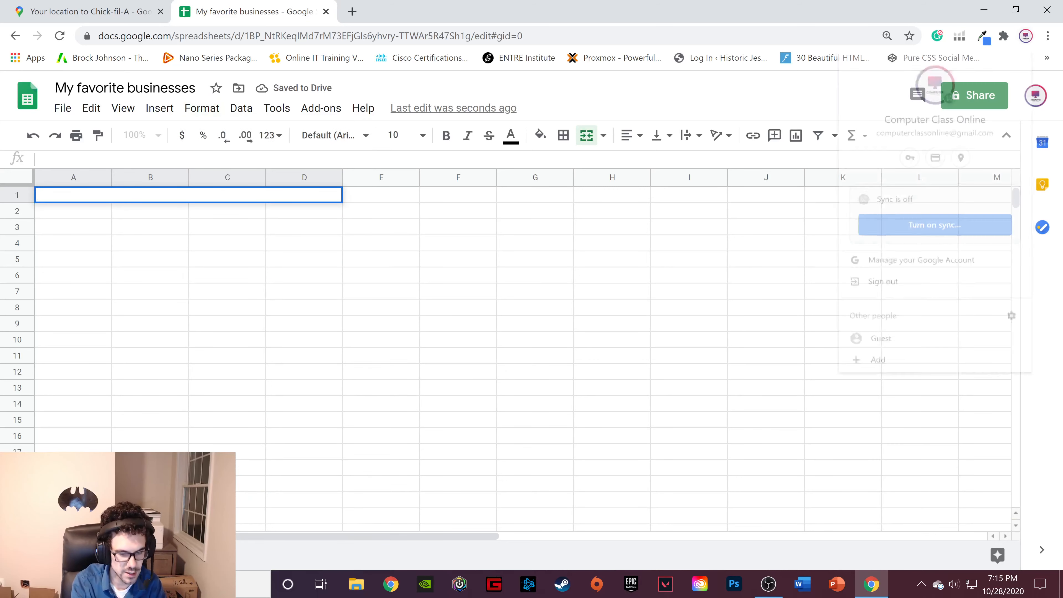
pyautogui.click(481, 298)
pyautogui.click(169, 194)
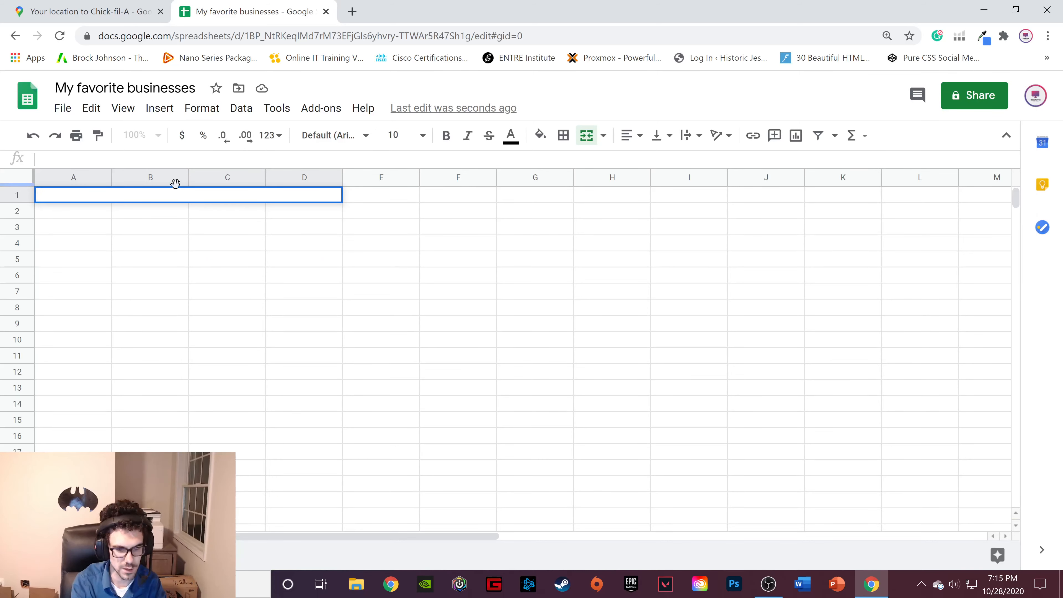
pyautogui.write('My Fa')
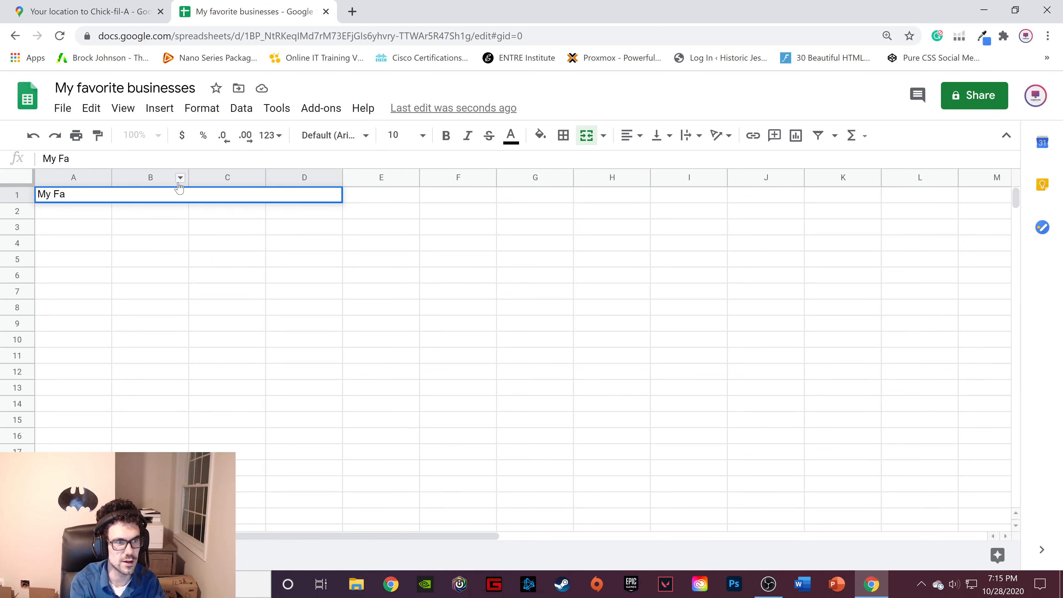
pyautogui.write('vorite ')
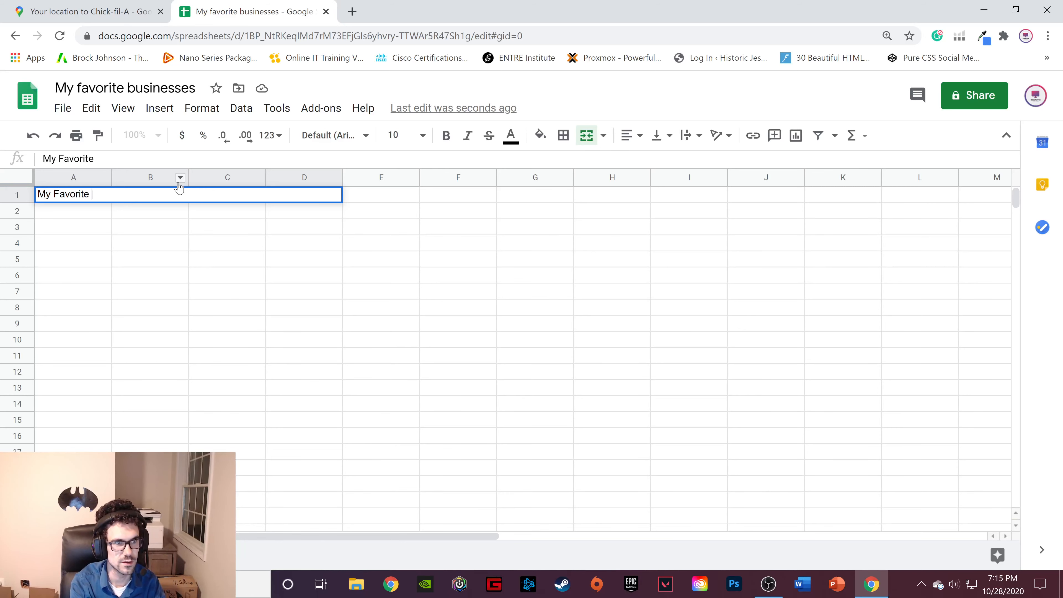
pyautogui.write('Busine')
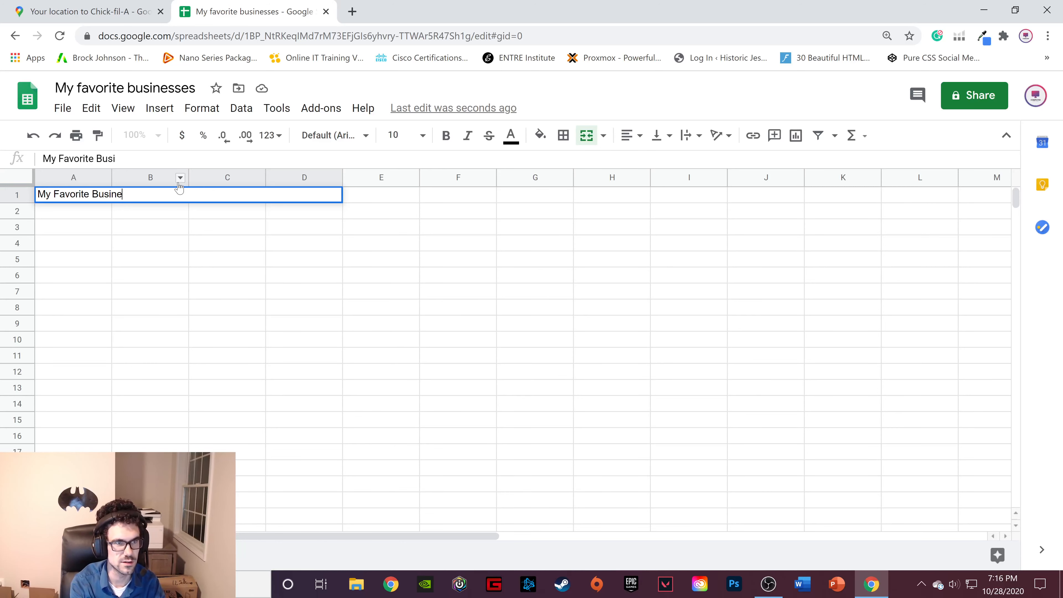
pyautogui.write('sses')
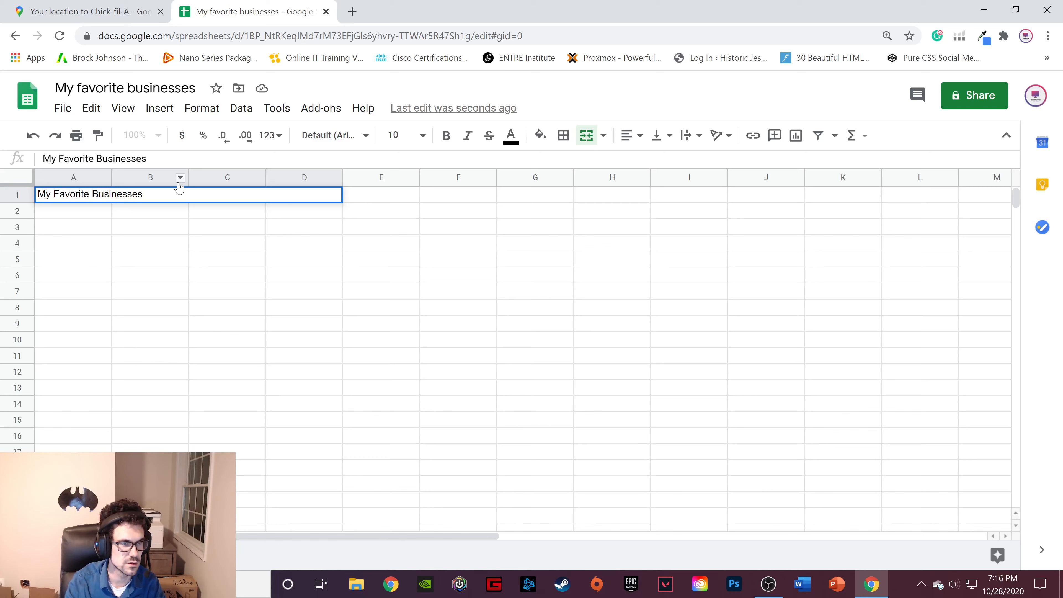
pyautogui.click(249, 279)
# Step: Format the title in row 1 as centered, bold text with font size 12
pyautogui.click(226, 201)
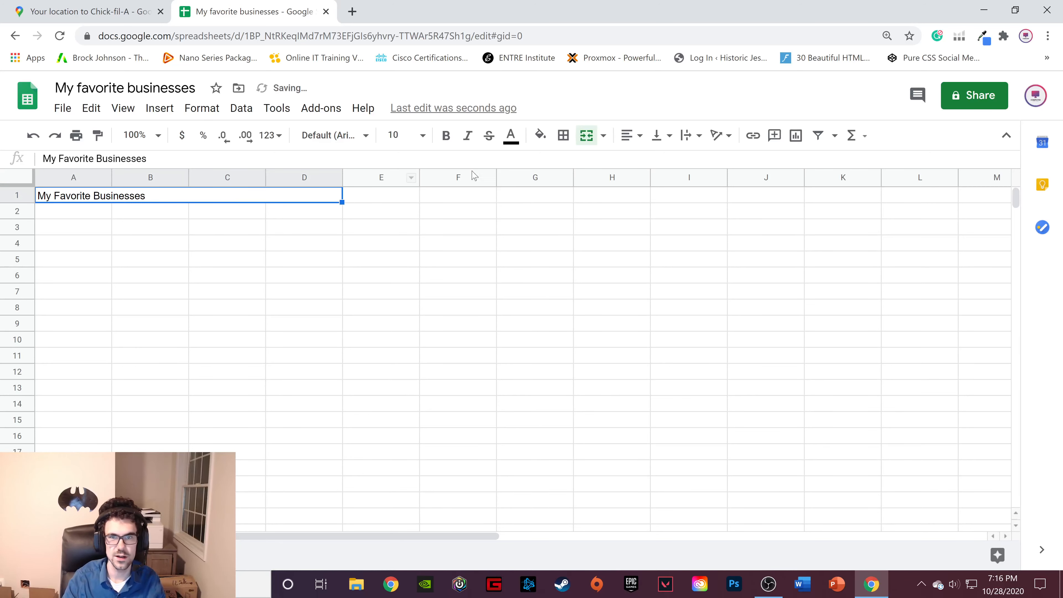
pyautogui.click(630, 138)
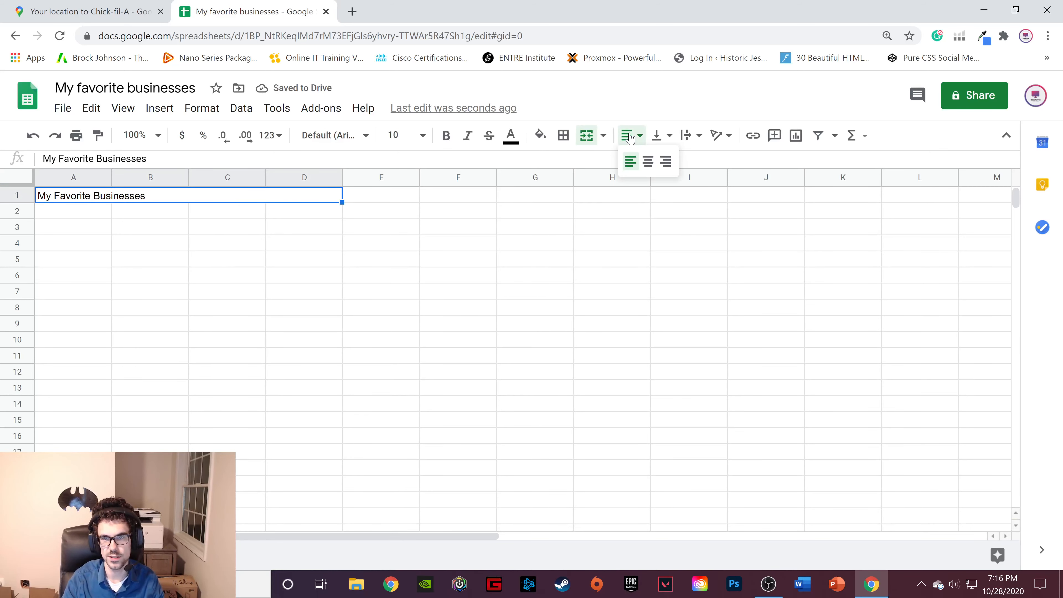
pyautogui.click(647, 163)
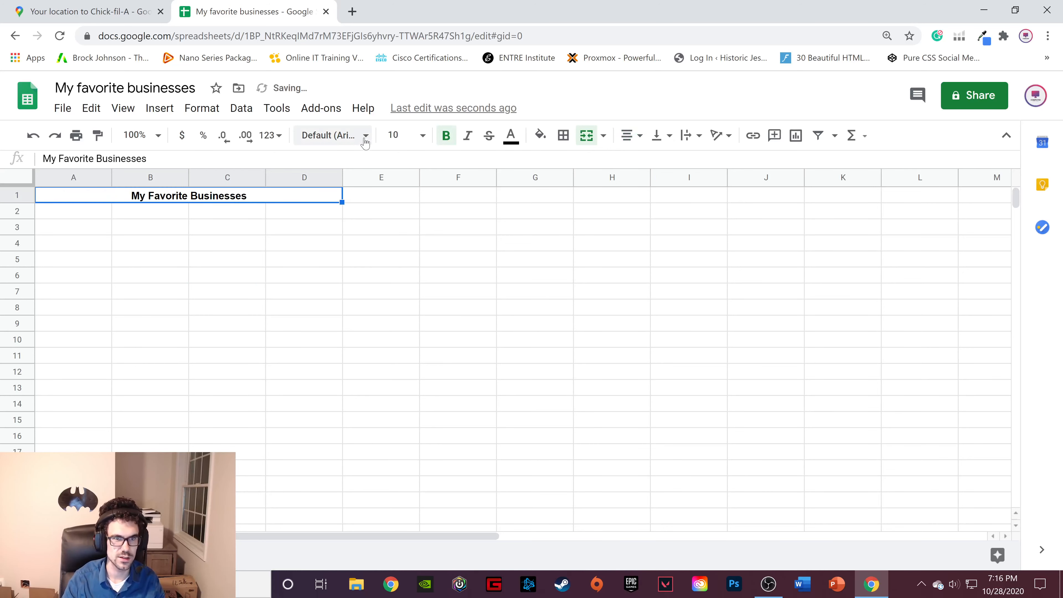
pyautogui.click(424, 137)
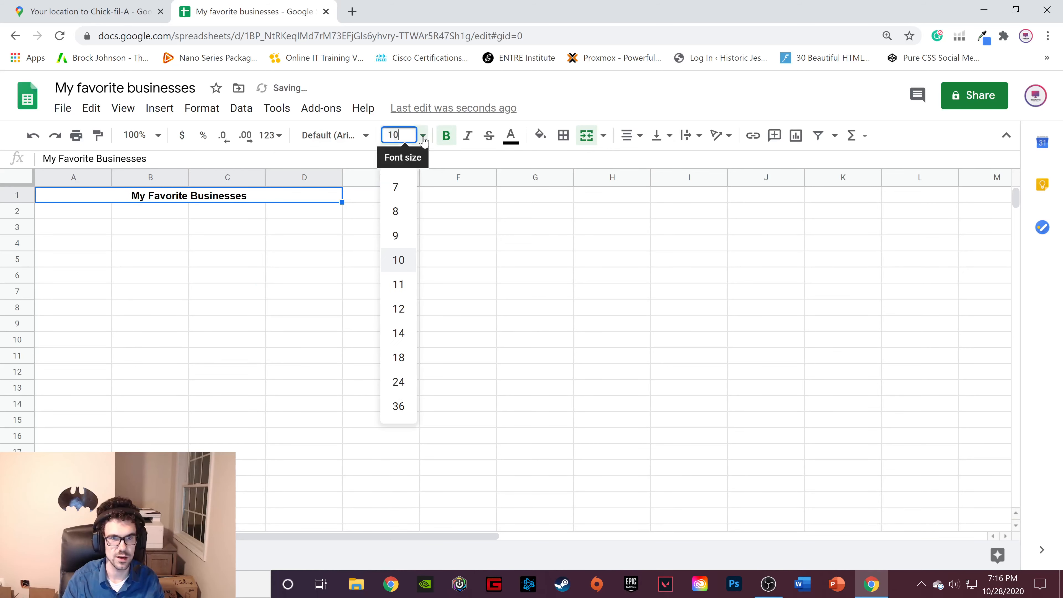
pyautogui.click(399, 309)
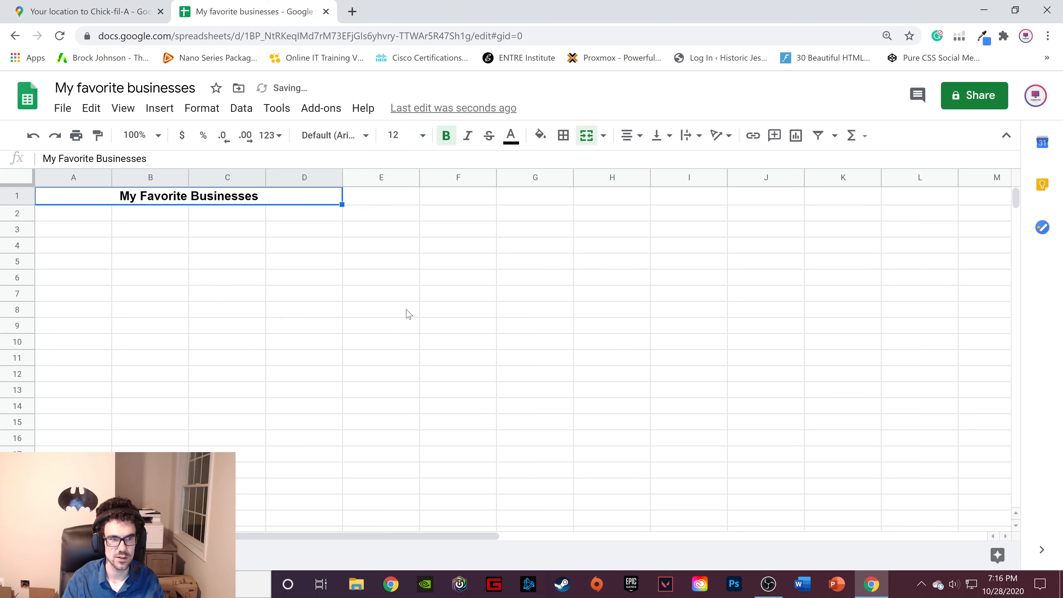
pyautogui.click(227, 225)
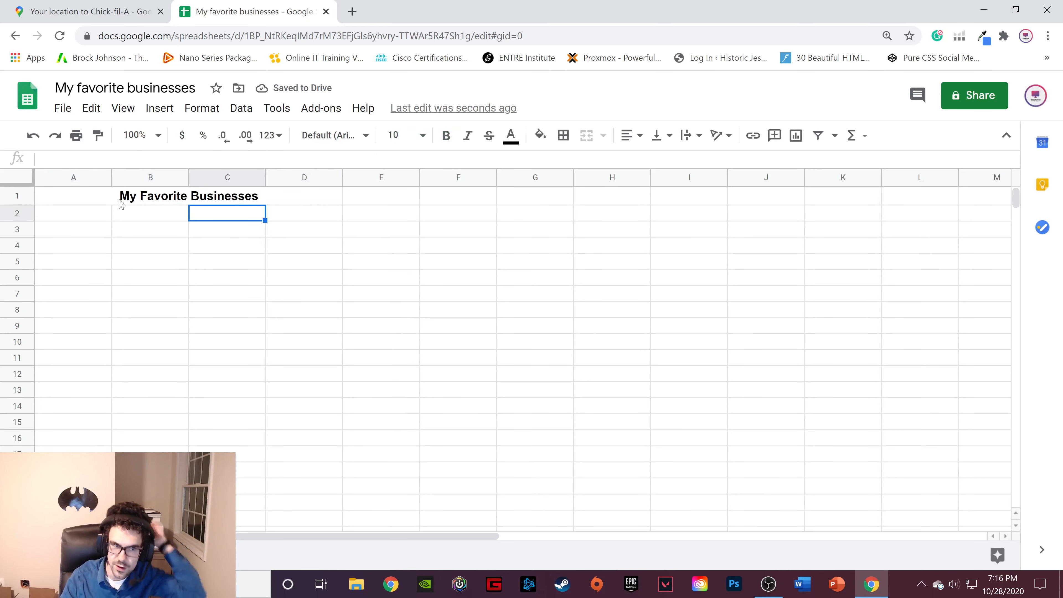
# Step: Enter the column headers "Name" in cell A2 and "Address" in cell B2
pyautogui.click(97, 217)
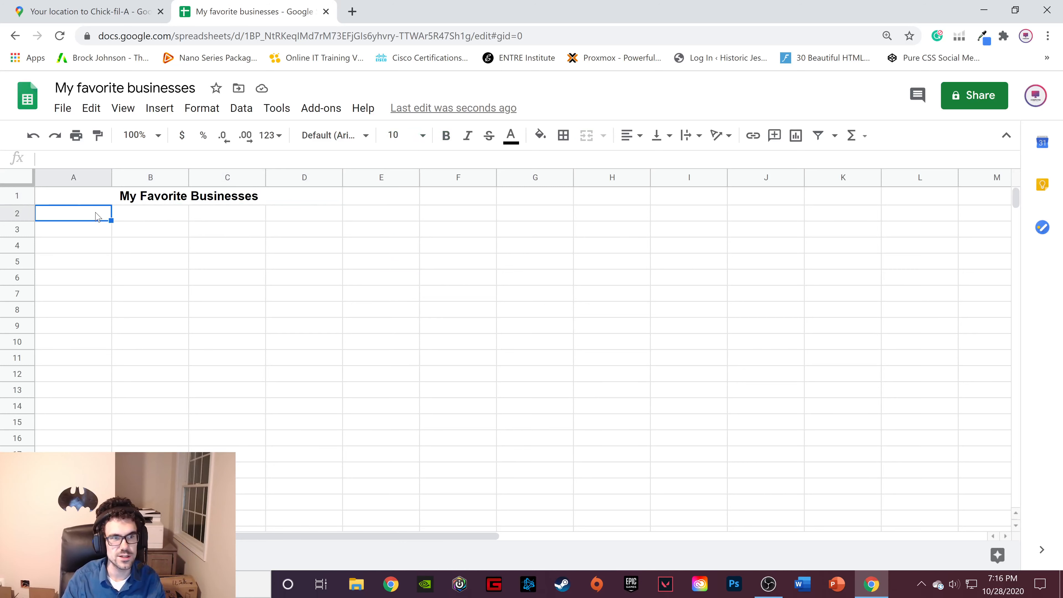
pyautogui.doubleClick(97, 217)
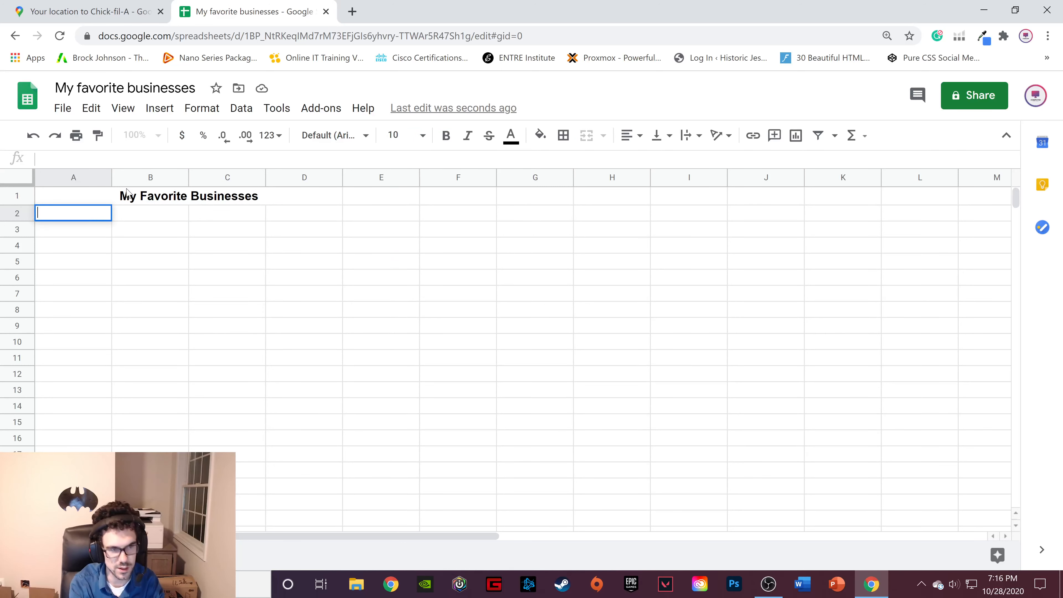
pyautogui.write('Address')
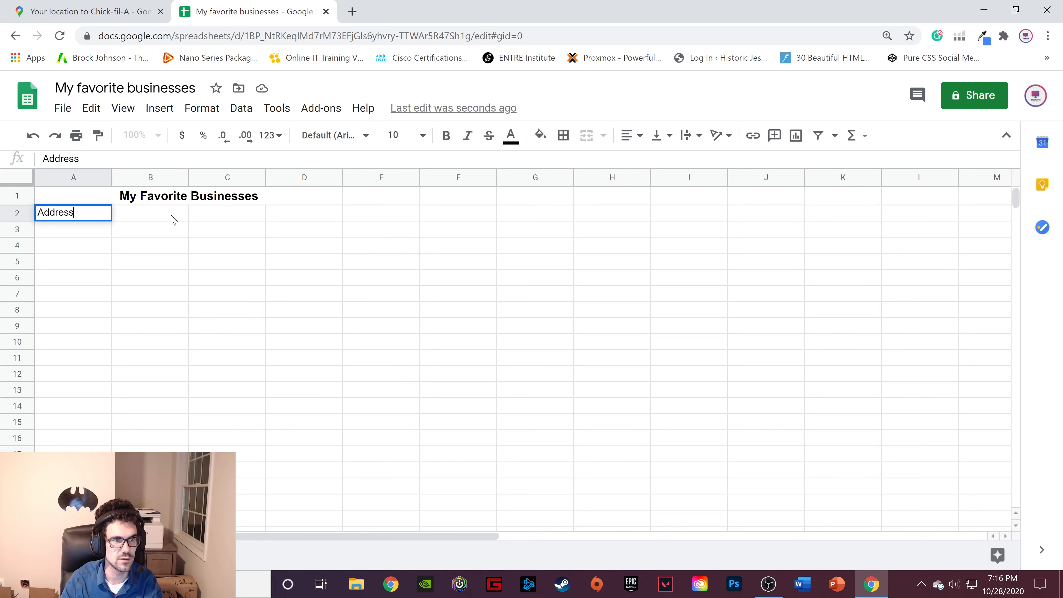
pyautogui.hotkey('ctrl', 'a')
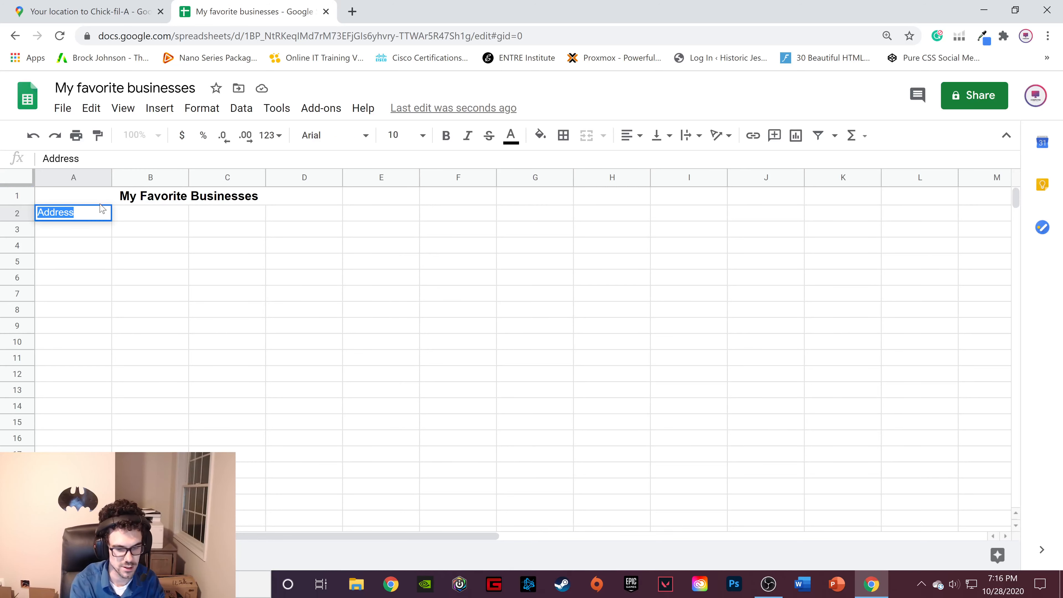
pyautogui.write('Name')
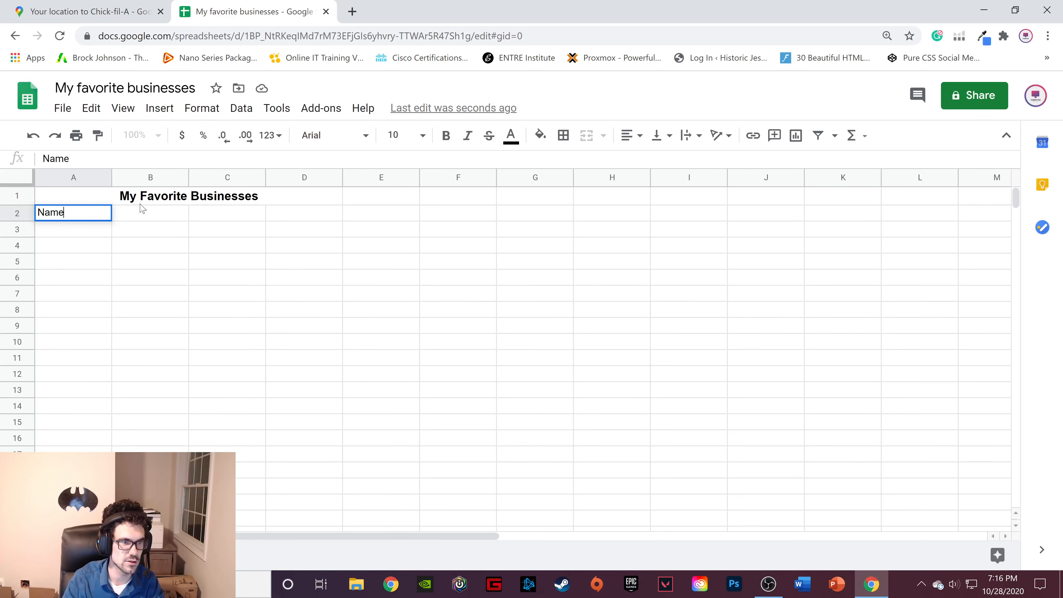
pyautogui.click(151, 213)
pyautogui.write('Address')
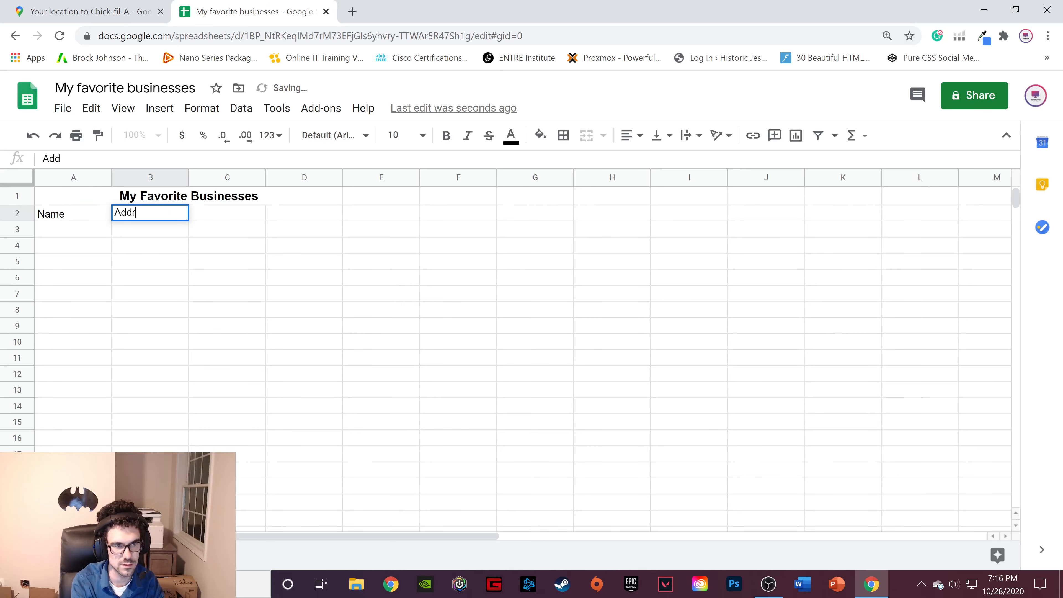
# Step: Enter the column headers "Food" in cell C2 and "Ranking" in cell D2
pyautogui.click(254, 213)
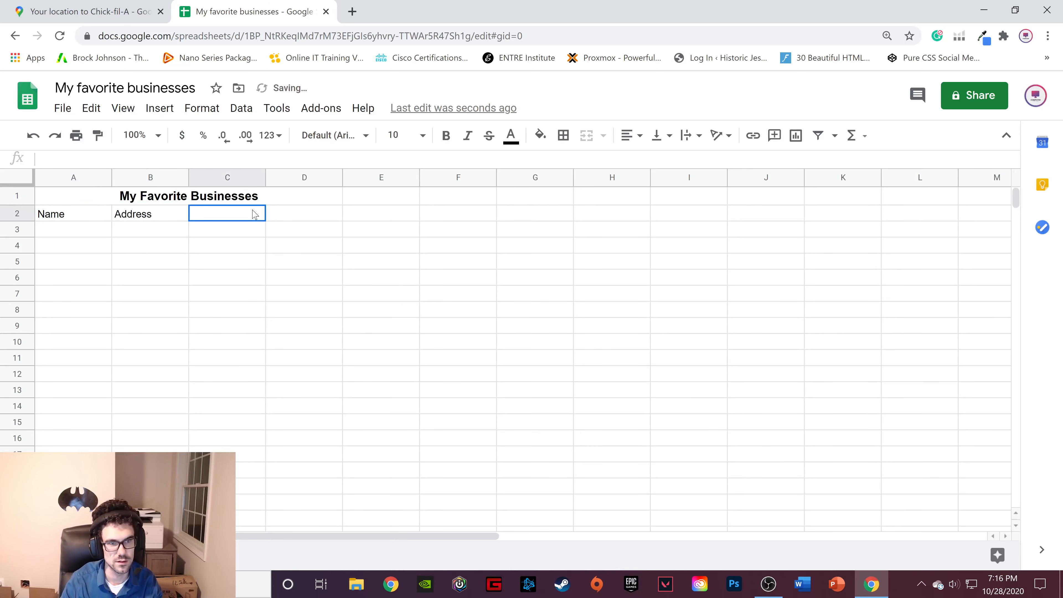
pyautogui.write('Food')
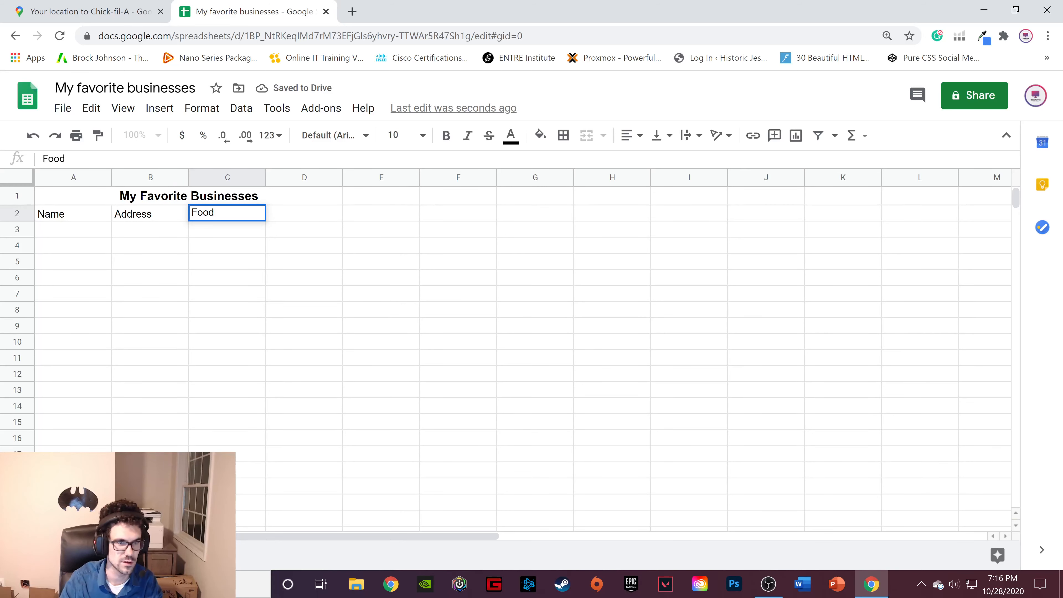
pyautogui.click(306, 221)
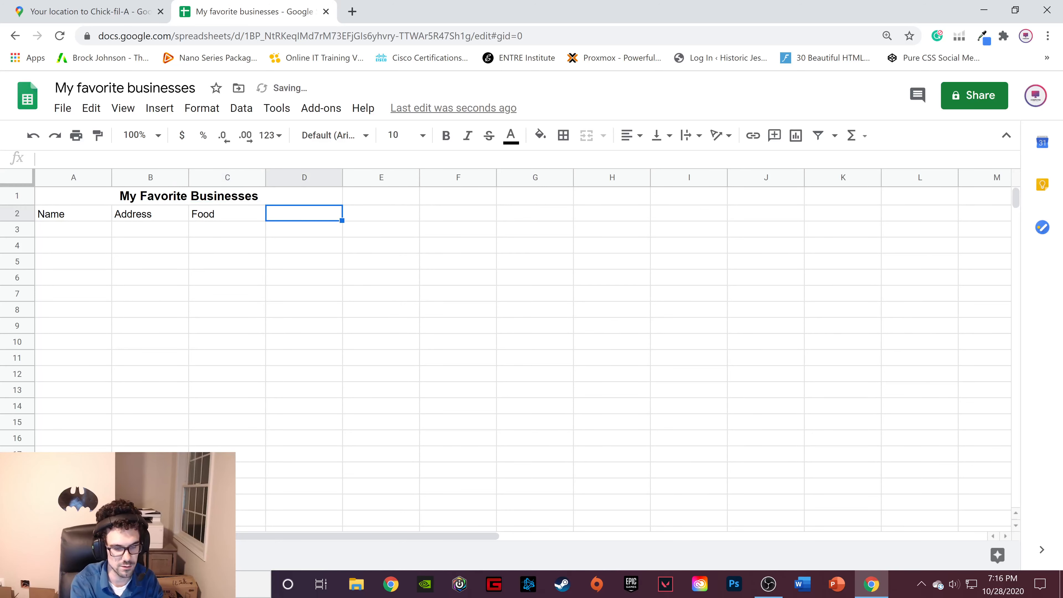
pyautogui.write('Rankin')
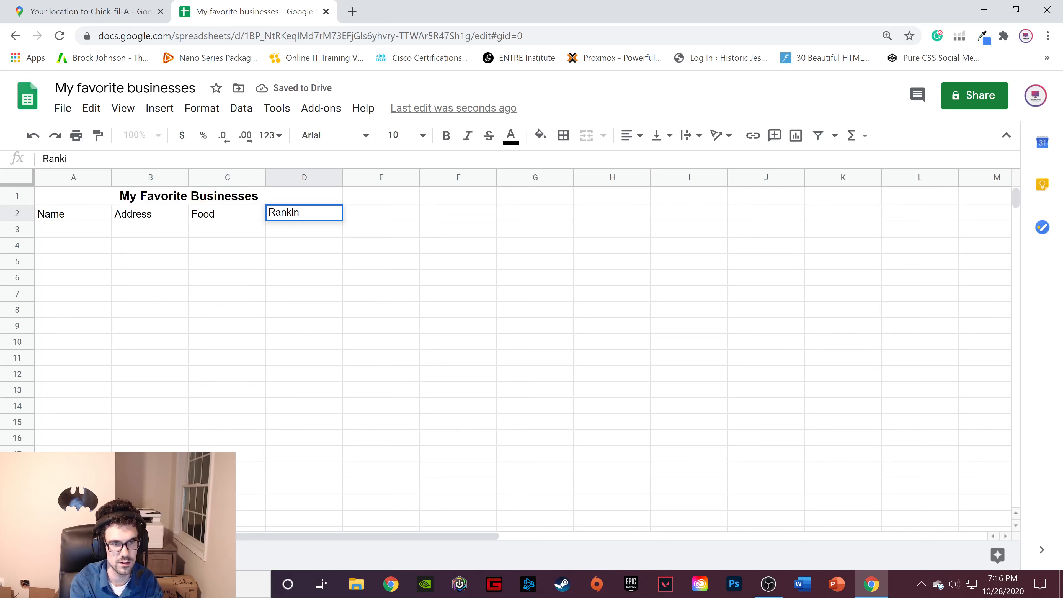
pyautogui.write('g')
pyautogui.click(73, 237)
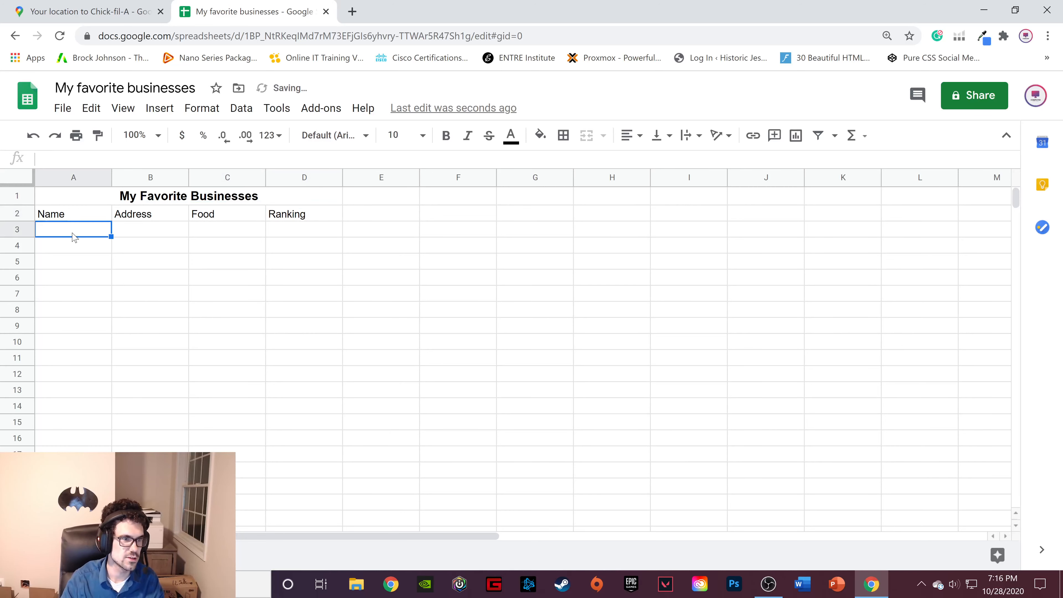
# Step: Apply all borders to the title and header rows in A1:D2, then select the title cell
pyautogui.click(71, 216)
pyautogui.moveTo(83, 195); pyautogui.dragTo(271, 219)
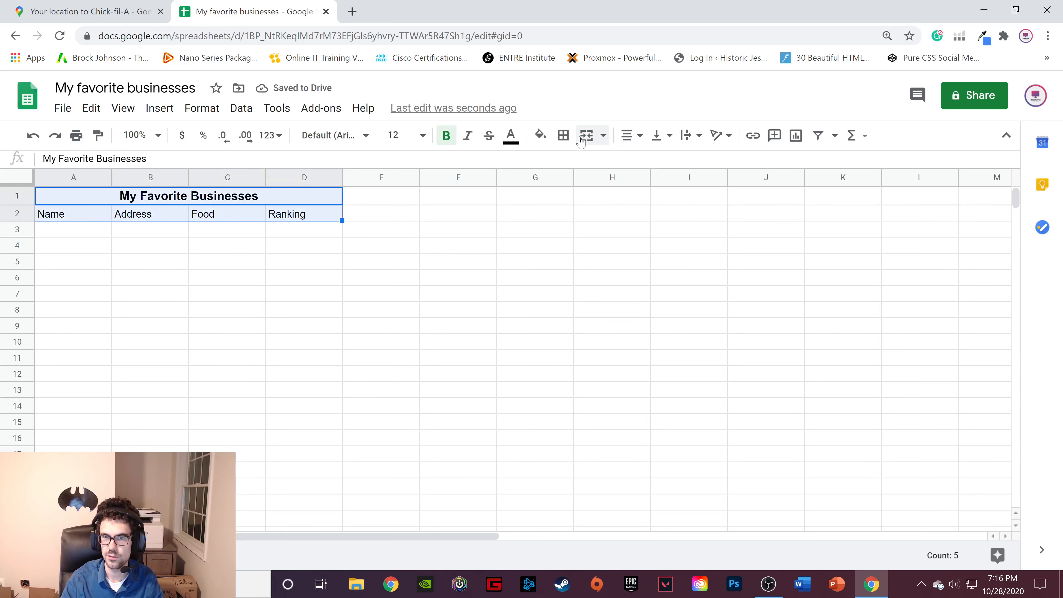
pyautogui.click(564, 138)
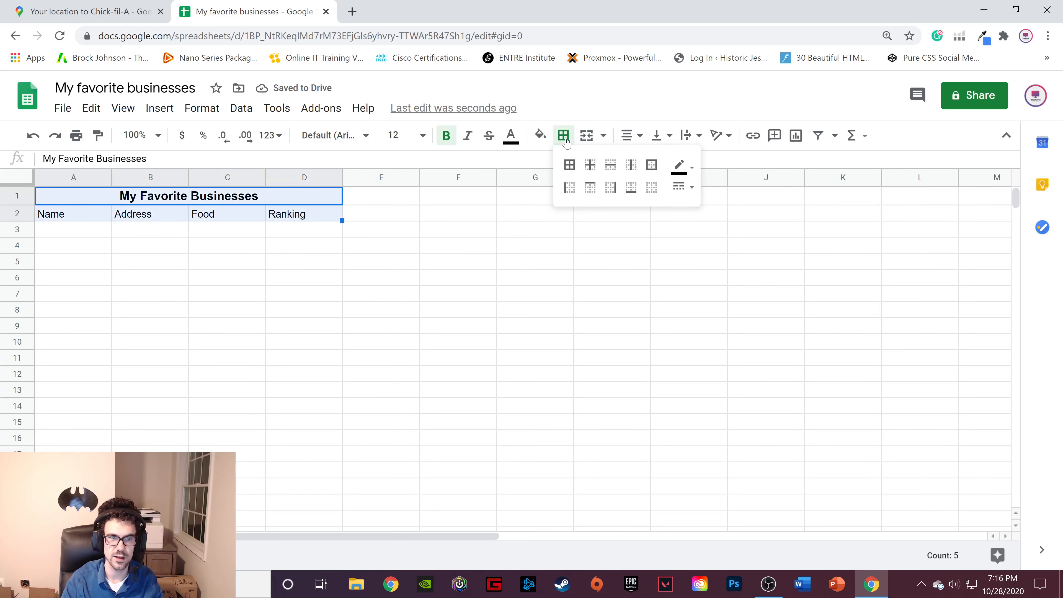
pyautogui.click(569, 164)
pyautogui.click(140, 233)
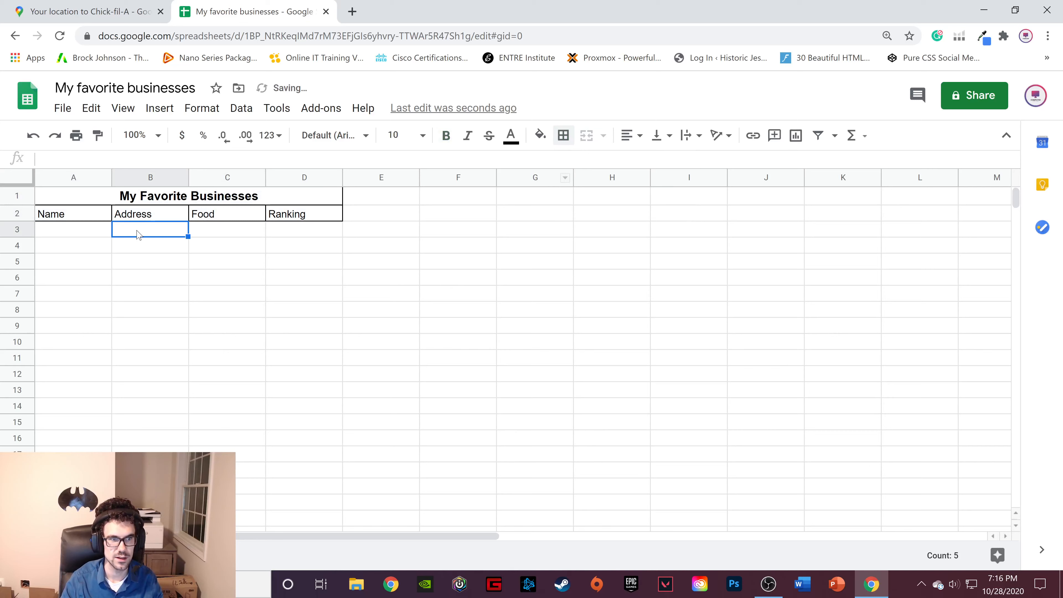
pyautogui.click(158, 190)
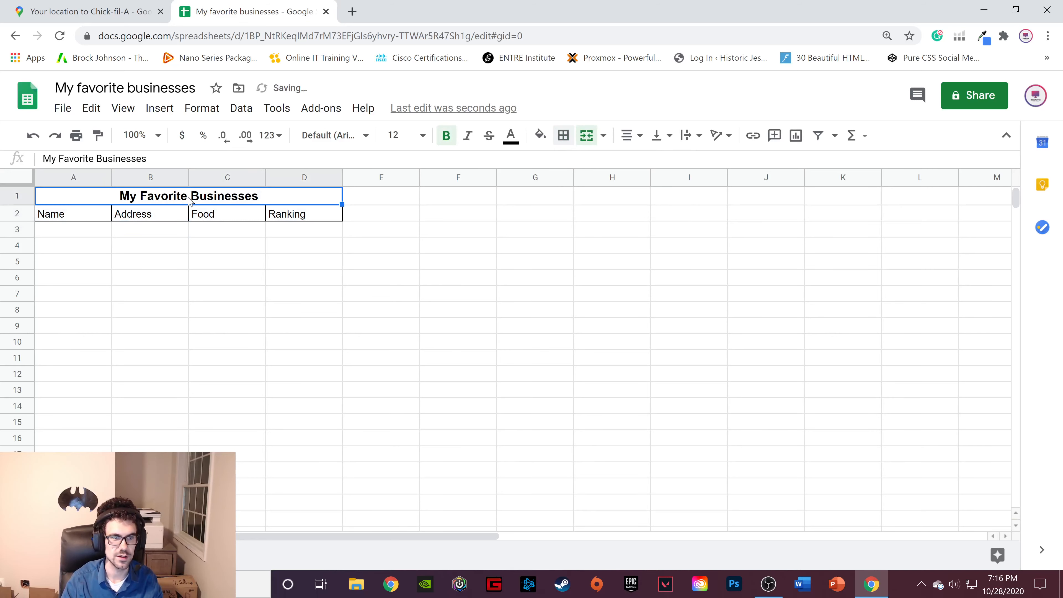
# Step: Try a medium, a lighter and a pale green fill color on the merged title cell
pyautogui.click(541, 135)
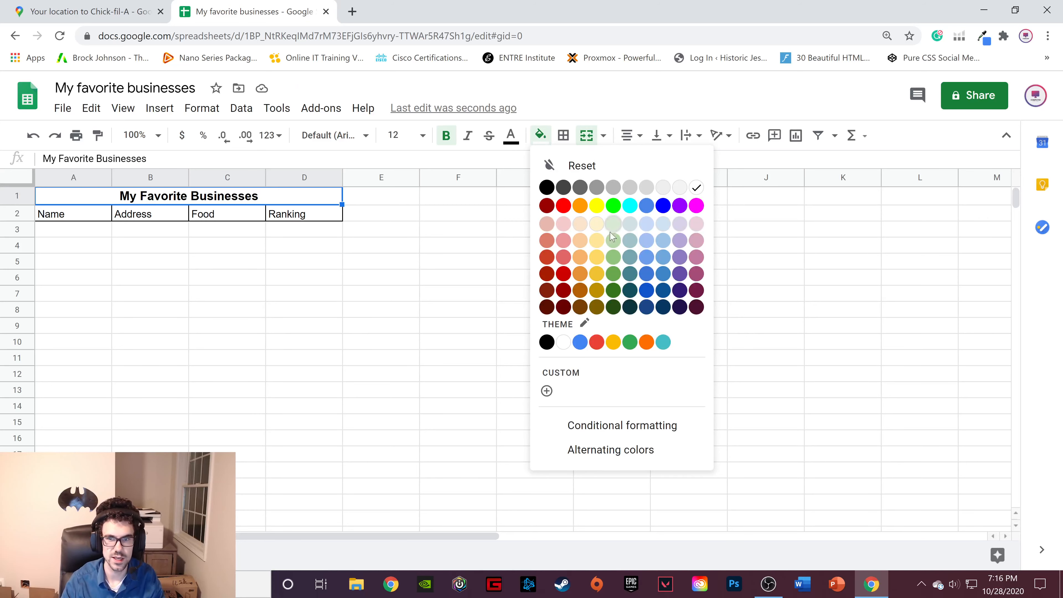
pyautogui.click(614, 273)
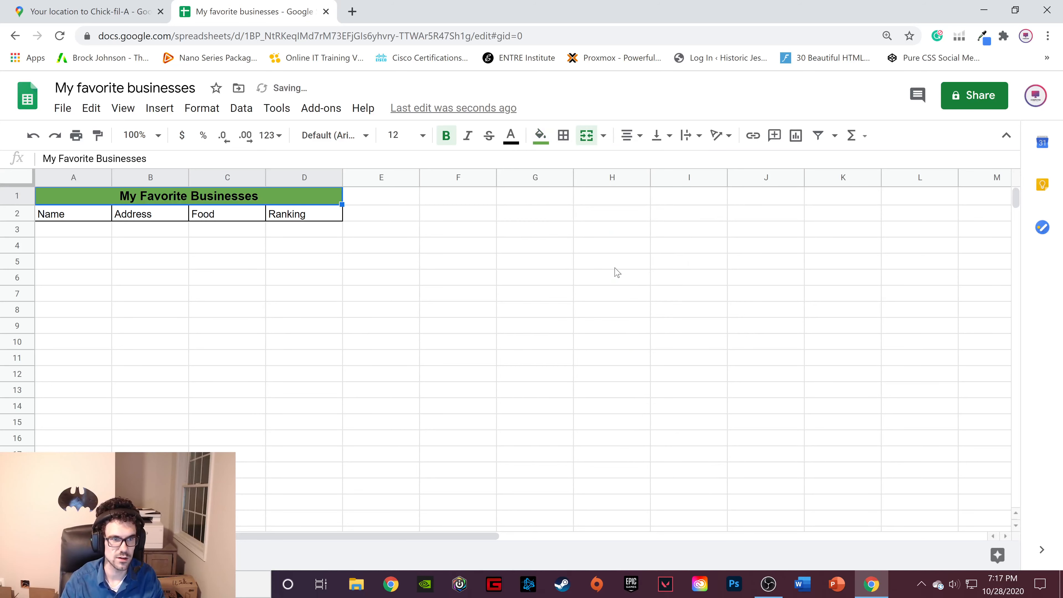
pyautogui.click(540, 135)
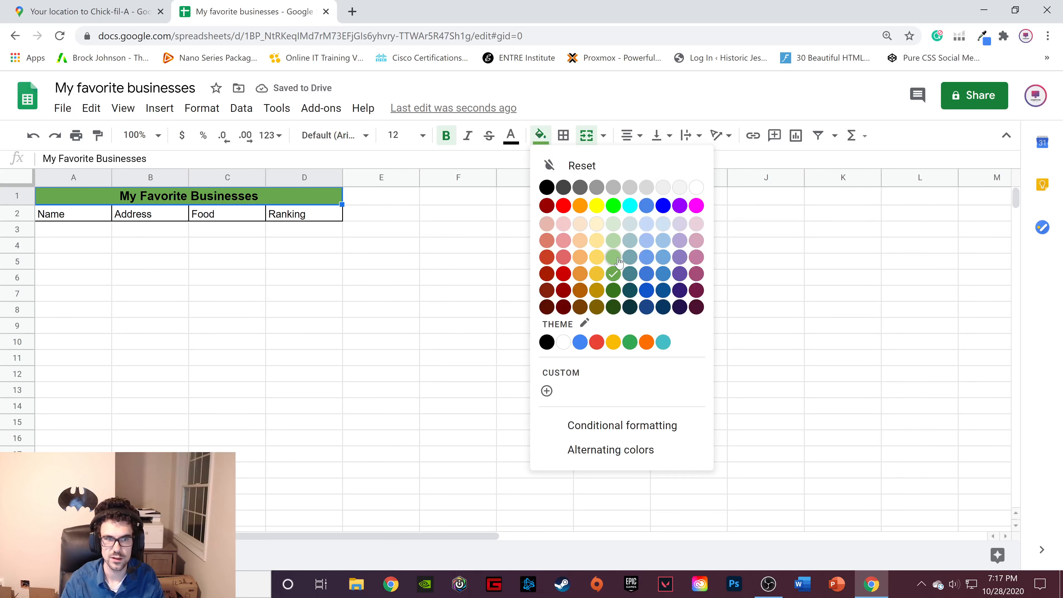
pyautogui.click(616, 259)
pyautogui.click(367, 217)
pyautogui.click(309, 199)
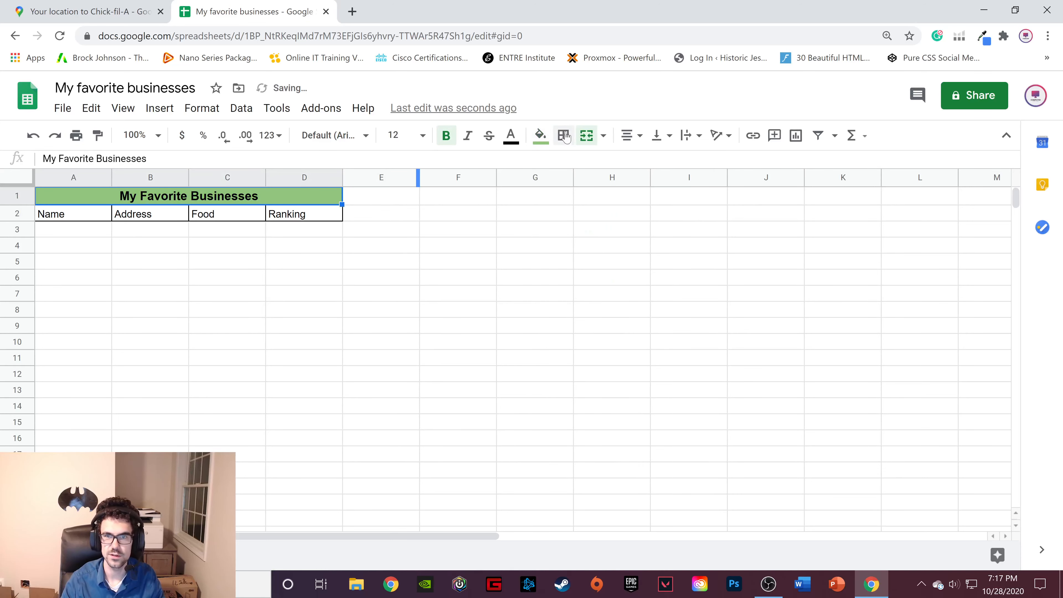
pyautogui.click(540, 134)
pyautogui.click(613, 224)
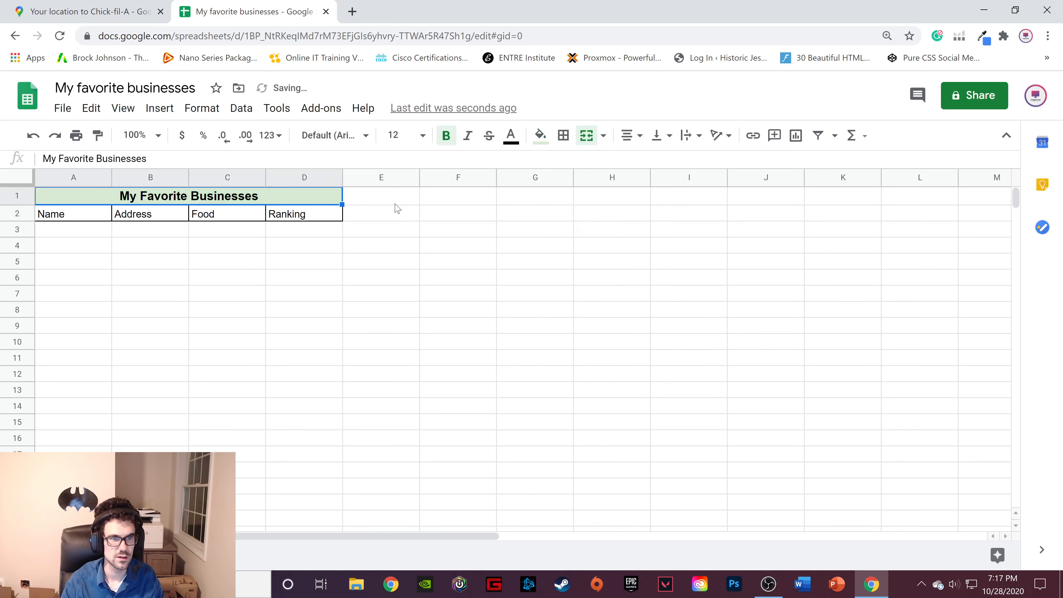
pyautogui.click(394, 203)
# Step: Fill the merged title cell in row 1 with bright green
pyautogui.click(284, 197)
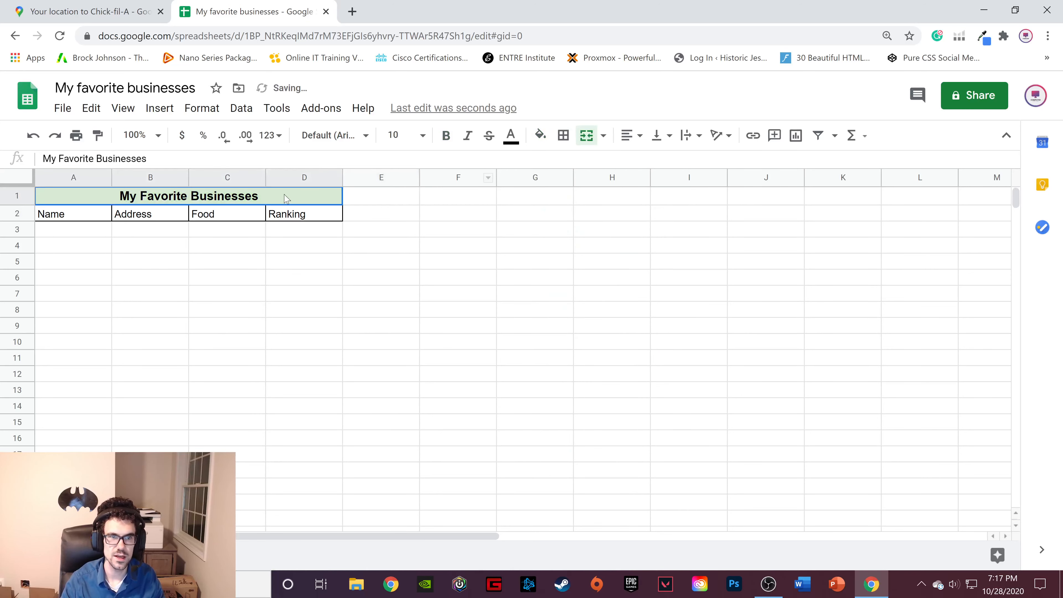
pyautogui.click(540, 134)
pyautogui.click(615, 207)
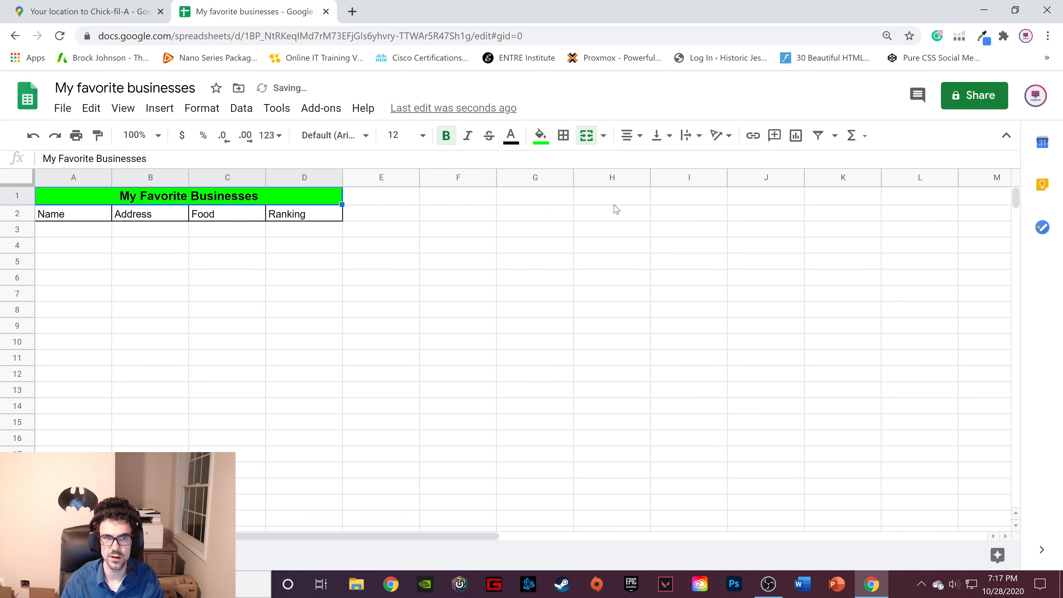
pyautogui.click(414, 222)
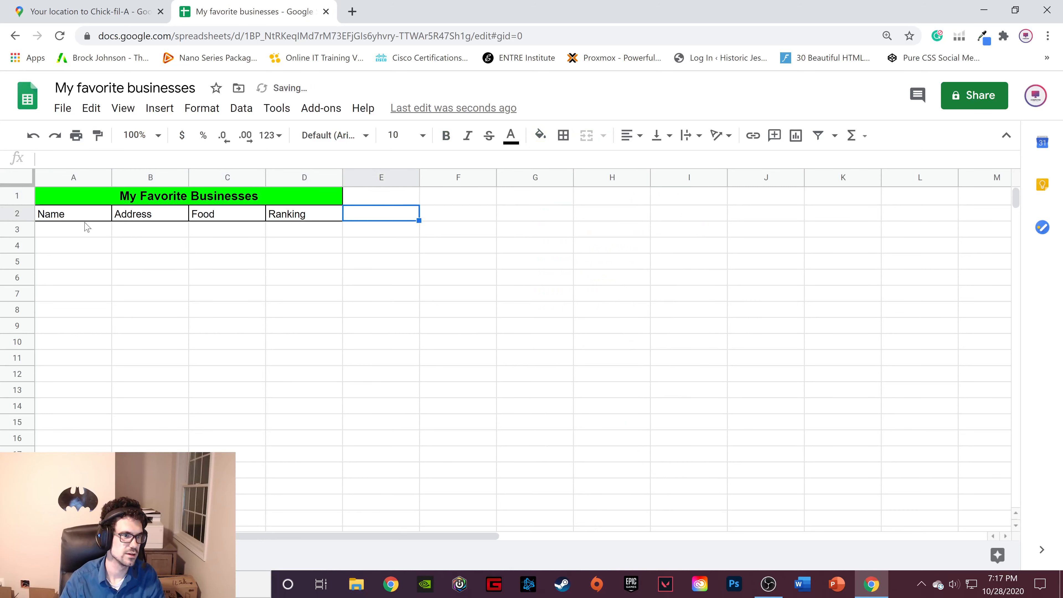
# Step: Fill the header cells A2:D2 with light gray, settling on the very lightest gray shade
pyautogui.moveTo(80, 217); pyautogui.dragTo(315, 218)
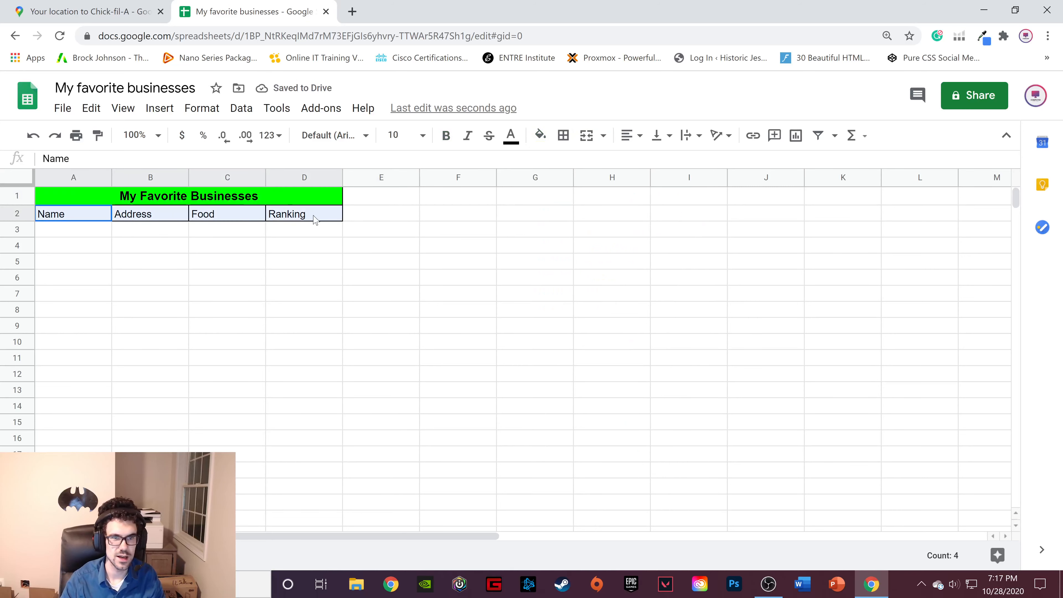
pyautogui.click(540, 135)
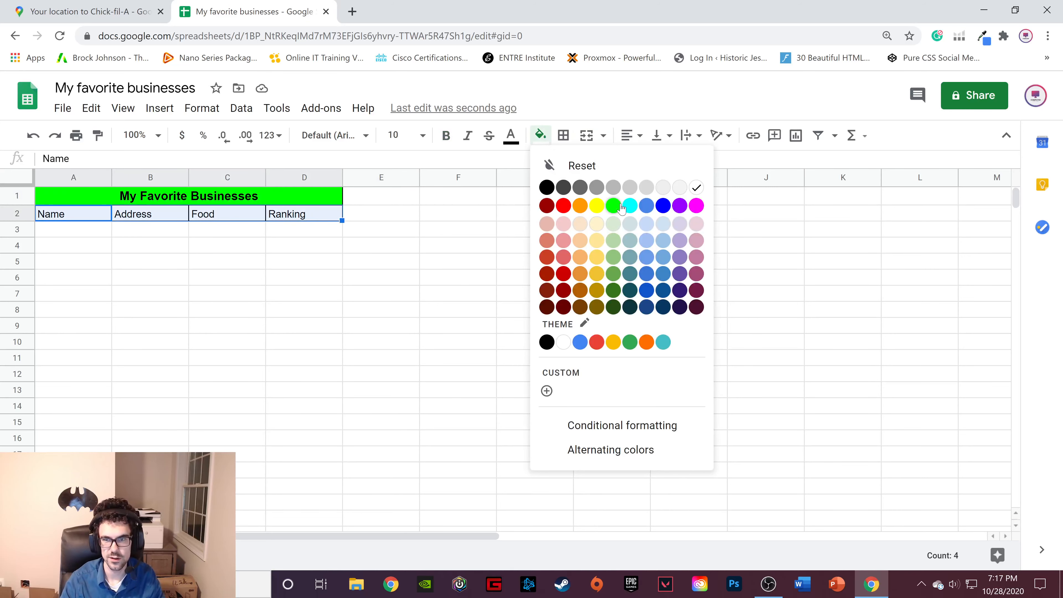
pyautogui.click(653, 191)
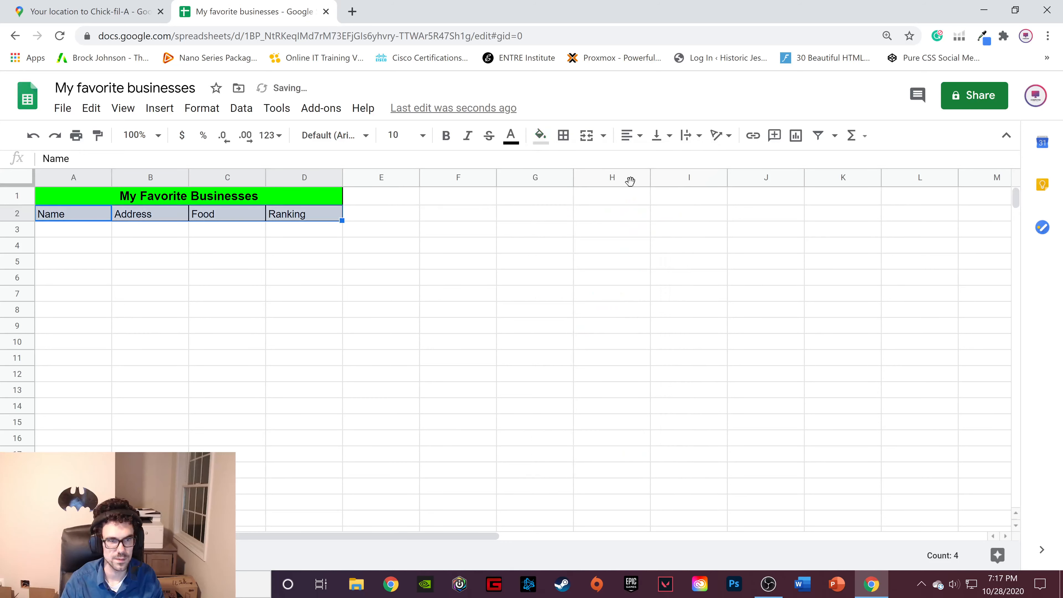
pyautogui.click(540, 135)
pyautogui.click(678, 188)
pyautogui.click(405, 208)
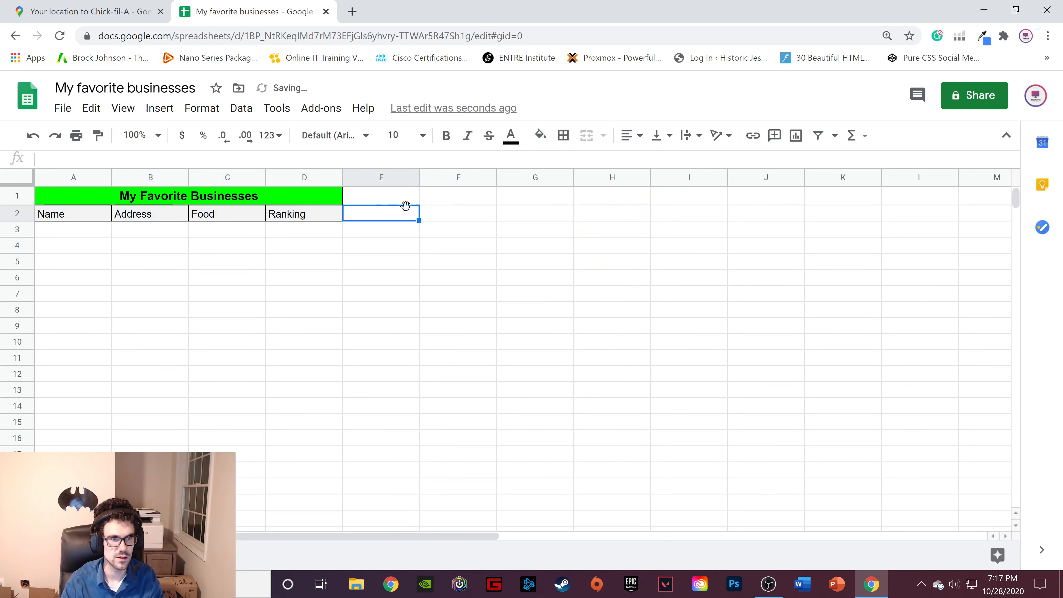
# Step: Widen columns A, B and C, making the Address column about twice as wide as the others
pyautogui.click(71, 231)
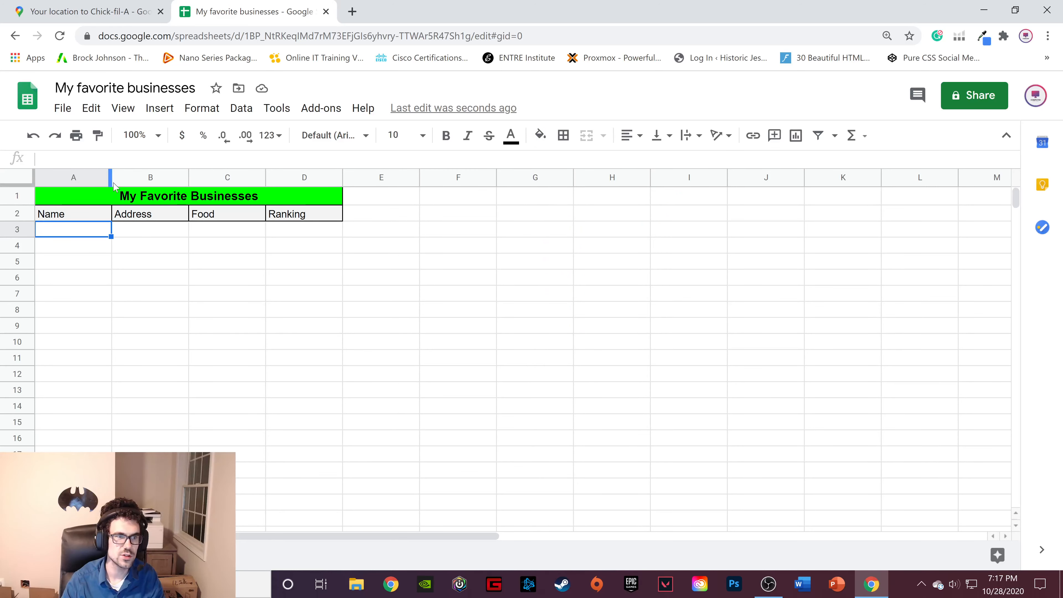
pyautogui.moveTo(110, 179); pyautogui.dragTo(160, 177)
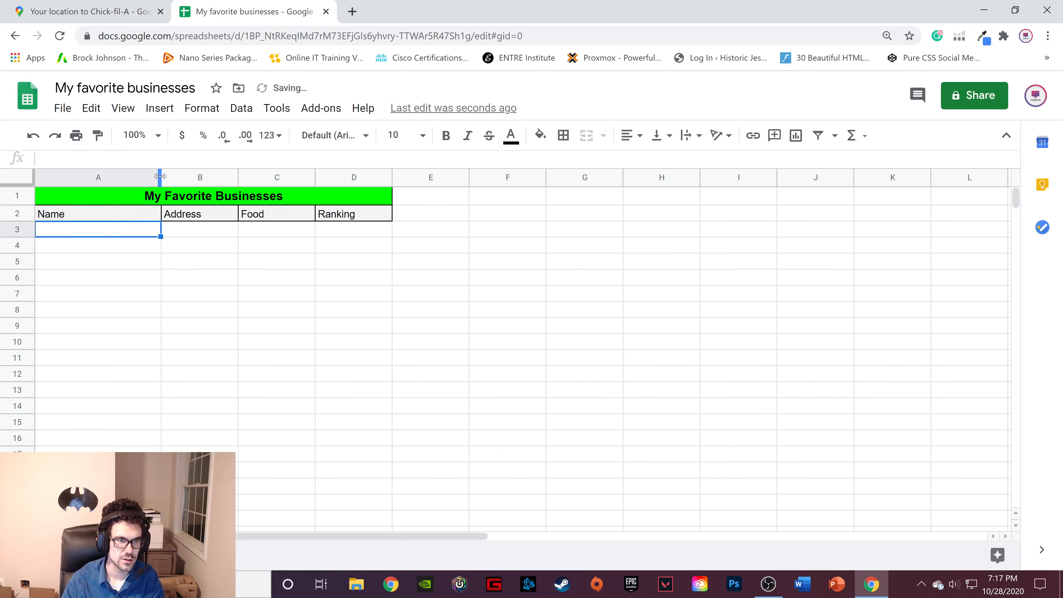
pyautogui.moveTo(239, 180); pyautogui.dragTo(381, 175)
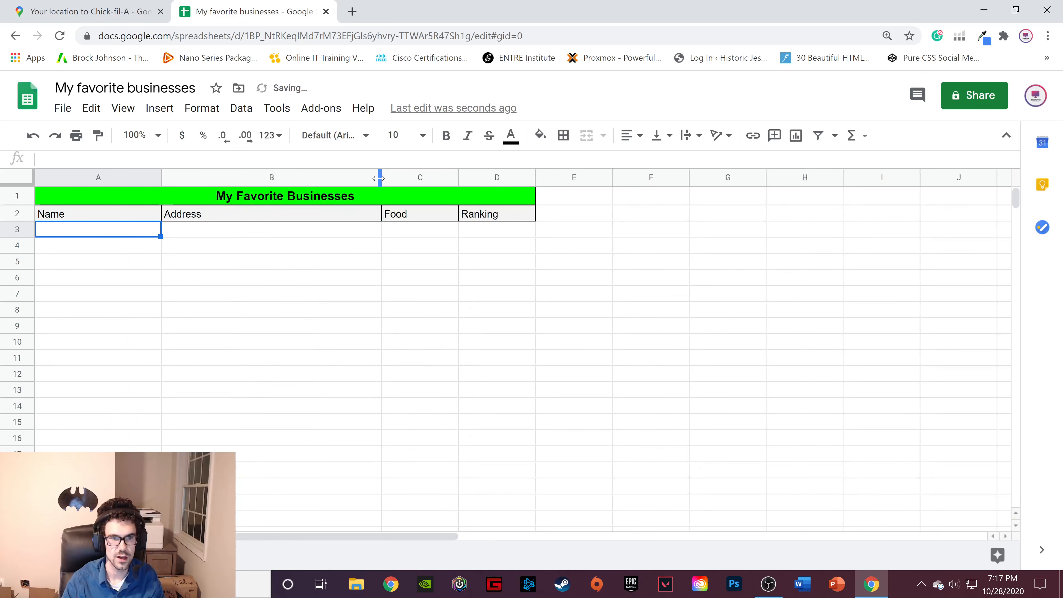
pyautogui.click(461, 176)
pyautogui.click(416, 294)
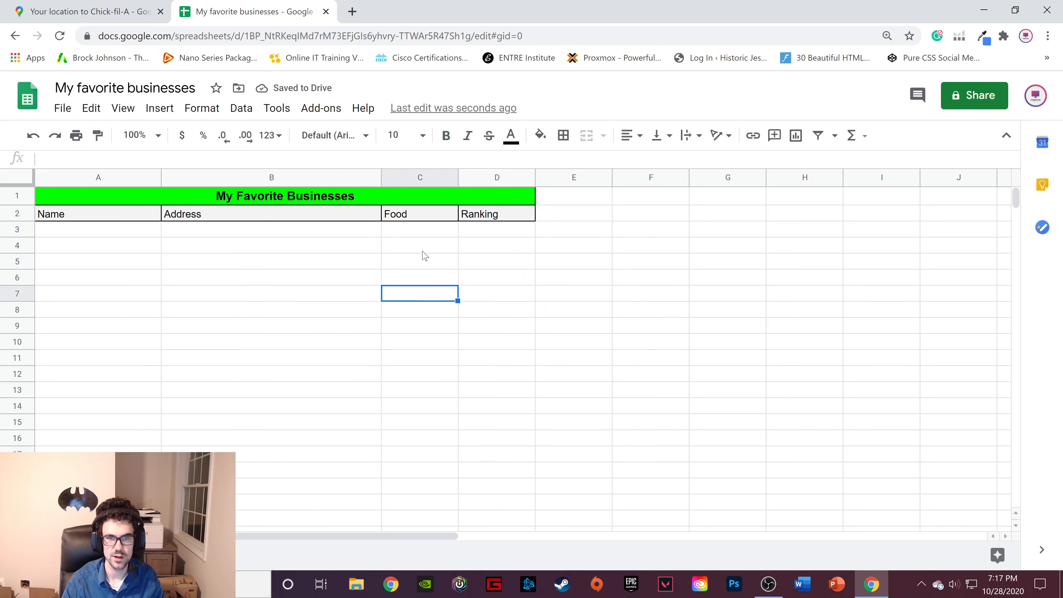
pyautogui.moveTo(458, 177); pyautogui.dragTo(482, 176)
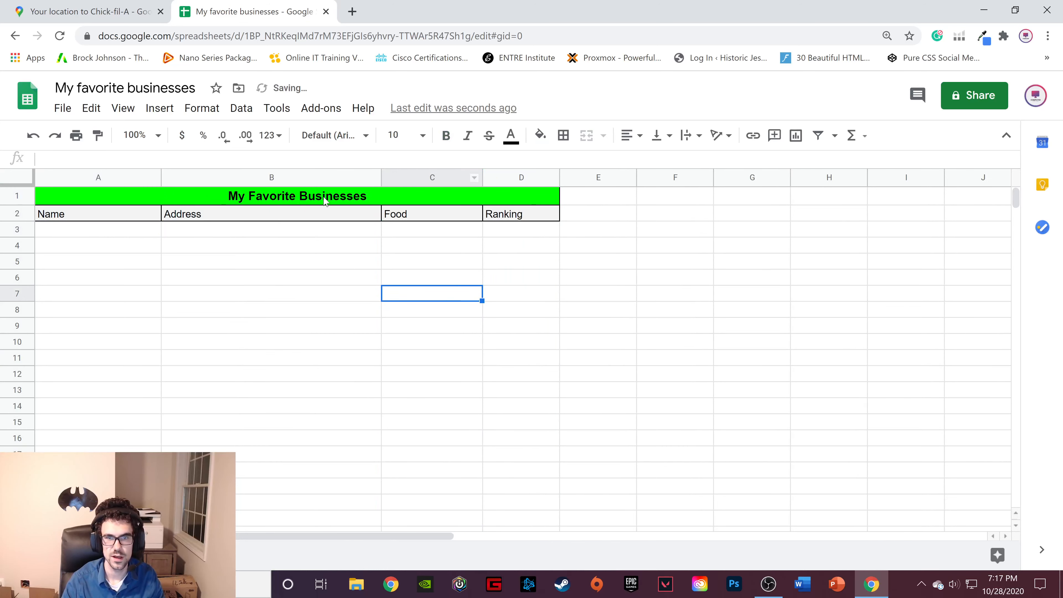
# Step: Try a taller row 3, undo that height change, and widen the Ranking column D slightly
pyautogui.moveTo(30, 237); pyautogui.dragTo(29, 245)
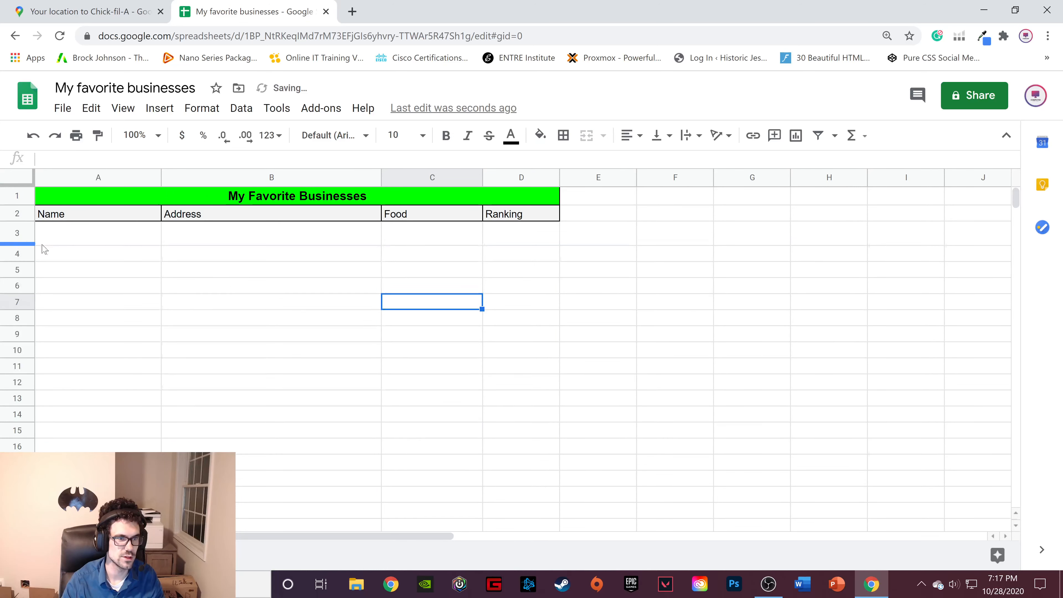
pyautogui.hotkey('ctrl', 'z')
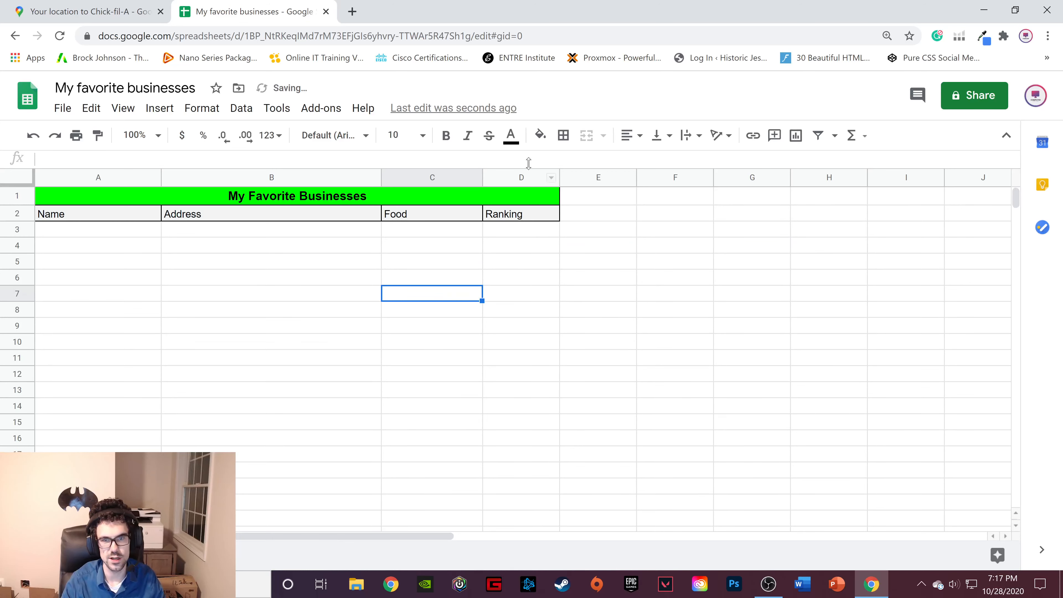
pyautogui.moveTo(559, 180); pyautogui.dragTo(596, 180)
# Step: Enter the business name "Chick-Fil-A" in cell A3 under Name
pyautogui.click(135, 231)
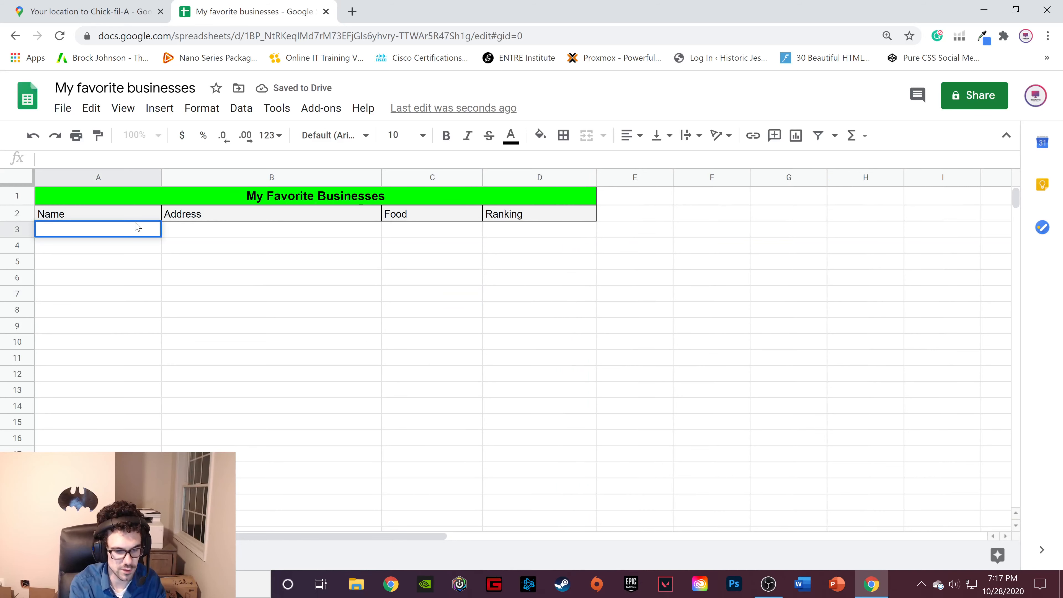
pyautogui.write('Chick-Fil-A')
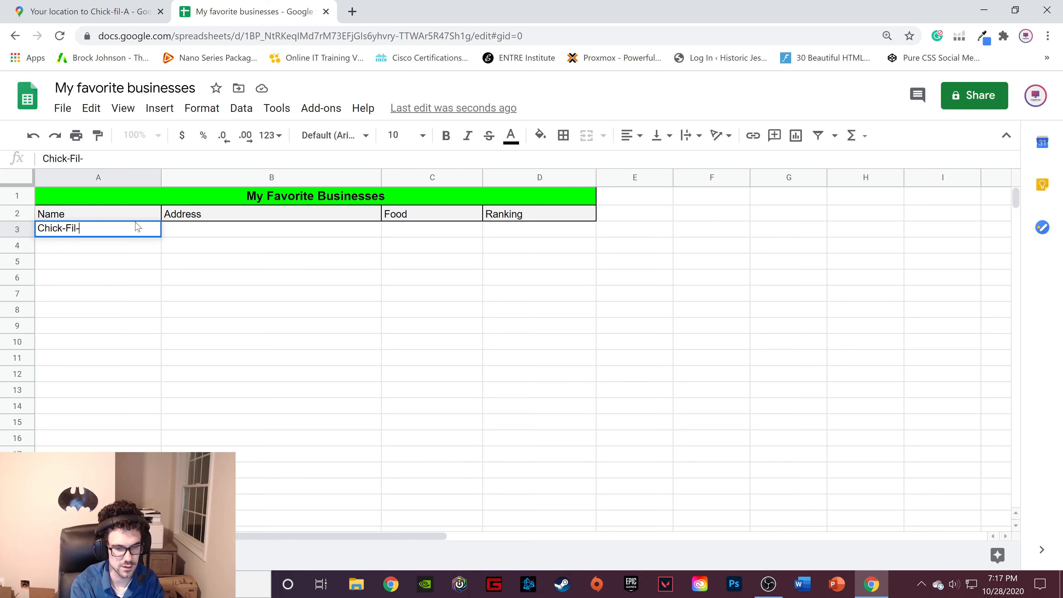
pyautogui.click(255, 241)
# Step: Transfer the Chick-fil-A destination address from the Google Maps directions into cell B3 and widen column B to fit it
pyautogui.click(93, 11)
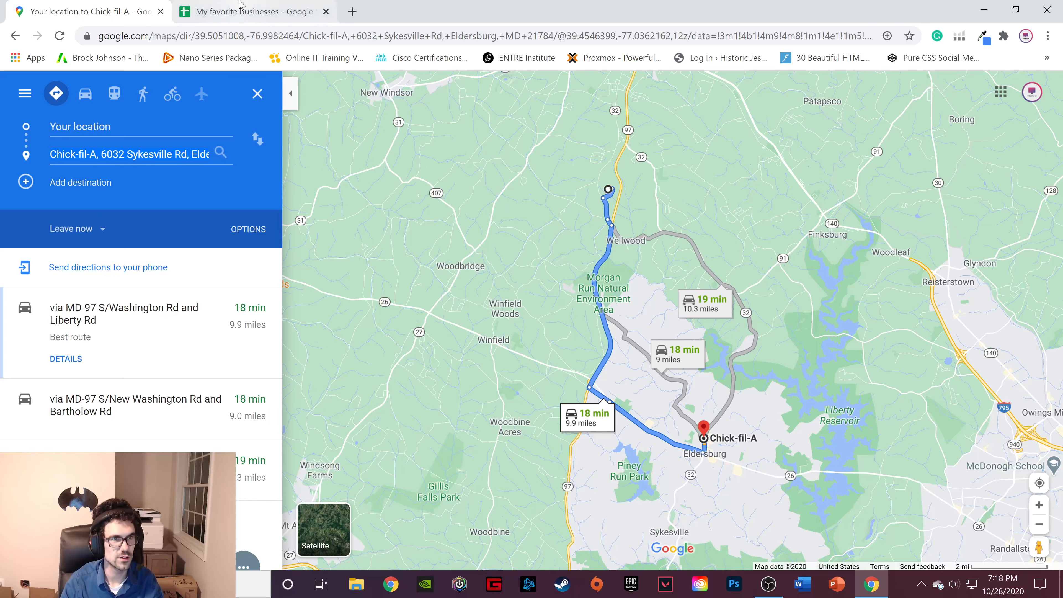
pyautogui.click(251, 12)
pyautogui.doubleClick(280, 230)
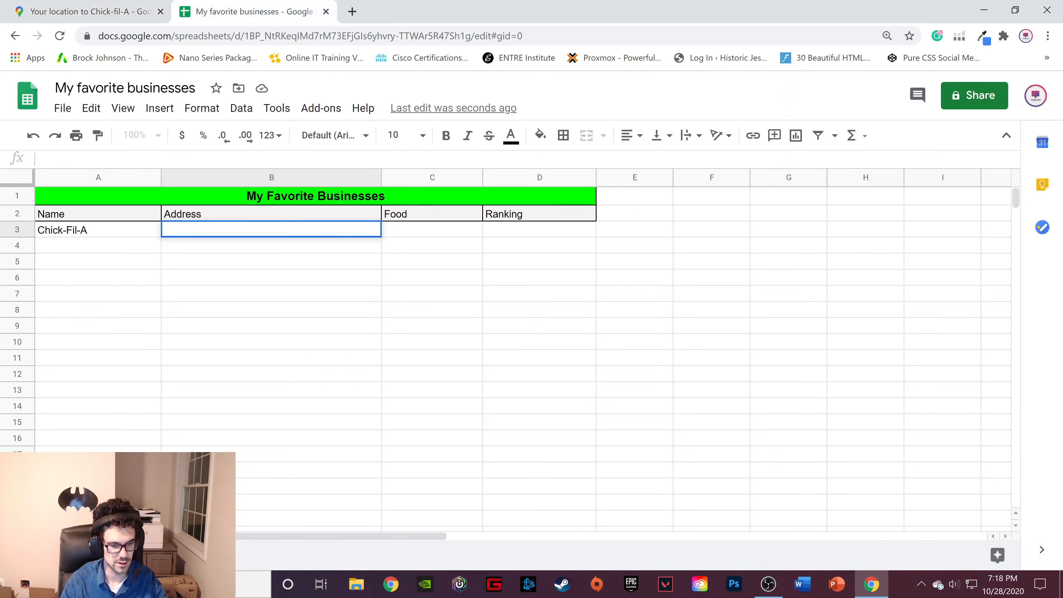
pyautogui.write('Chick-fil-A, 6032 Sykesville Rd, Eldersburg, MD 21784')
pyautogui.press('Return')
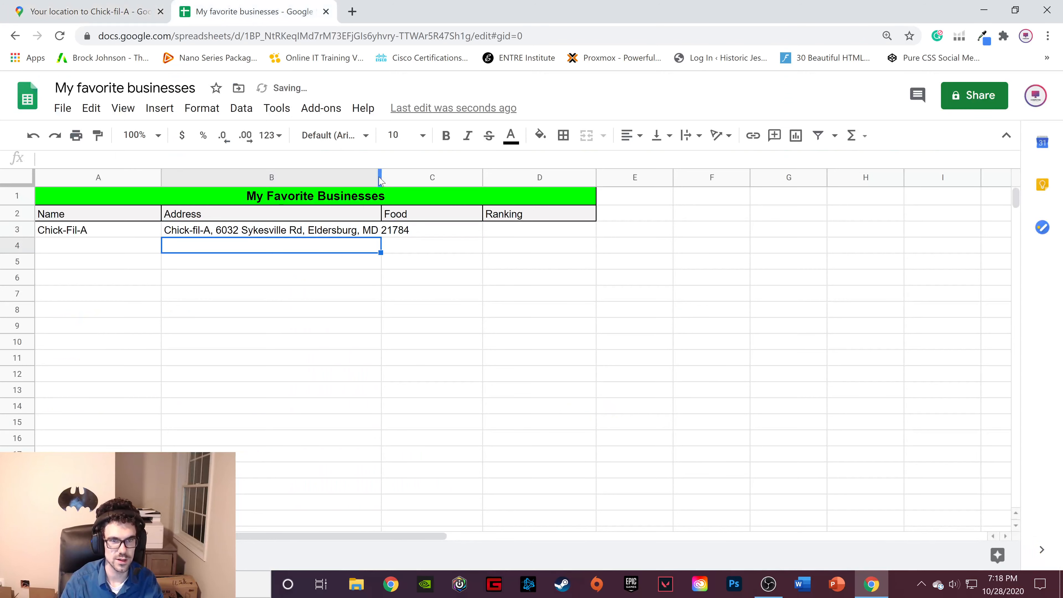
pyautogui.moveTo(379, 177); pyautogui.dragTo(412, 177)
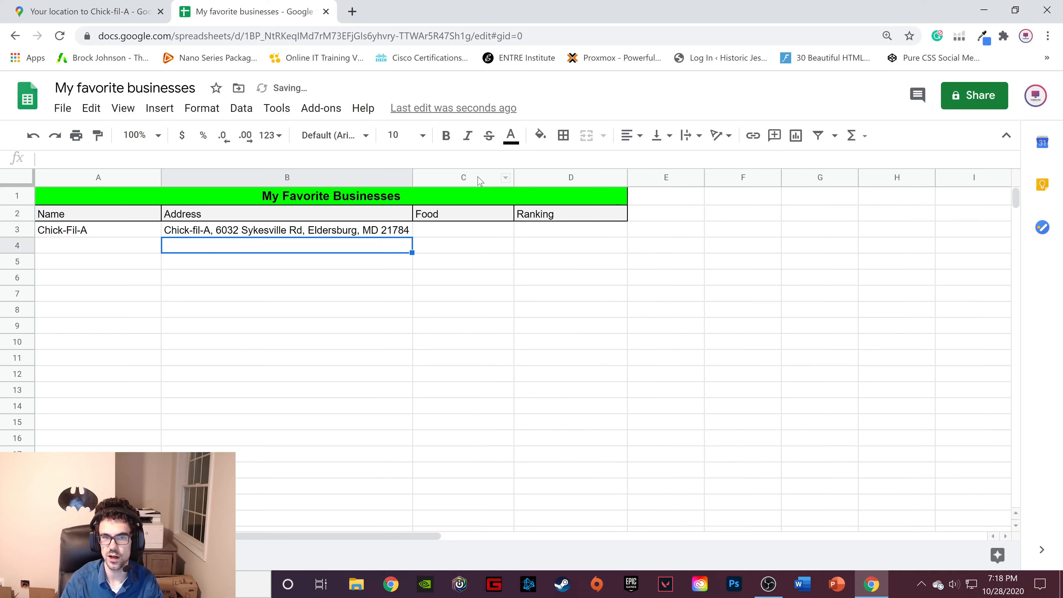
# Step: Enter "Chicken" as the food in cell C3 and "5 Stars" as the ranking in cell D3
pyautogui.click(462, 230)
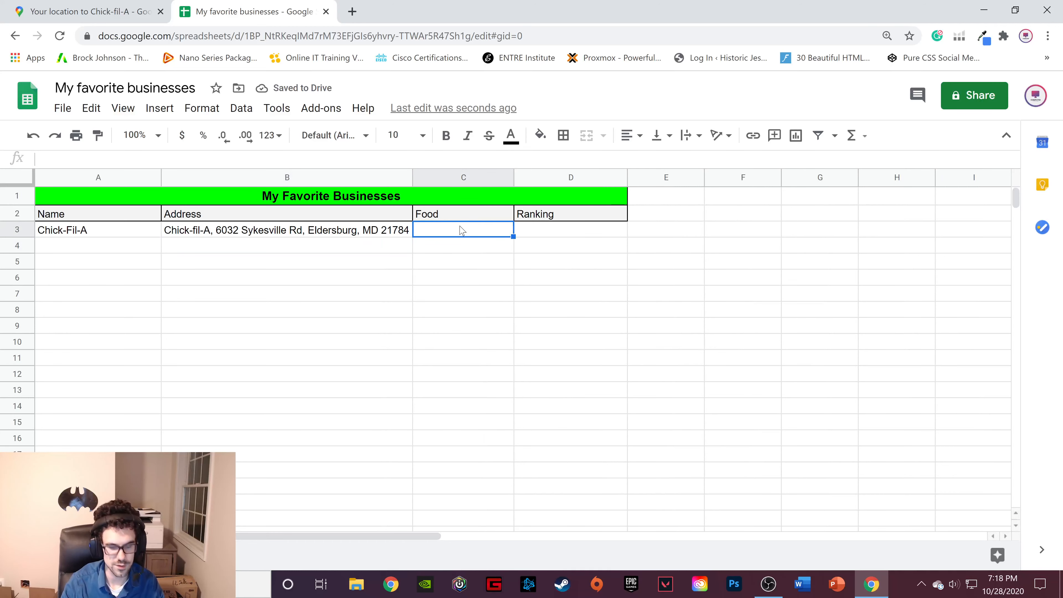
pyautogui.write('Chicken')
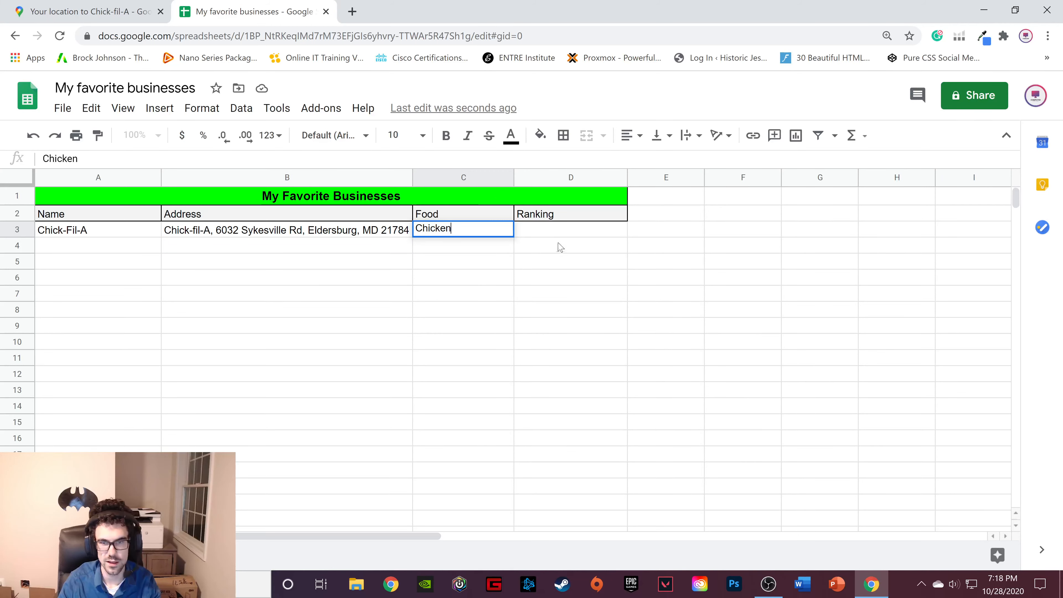
pyautogui.click(573, 238)
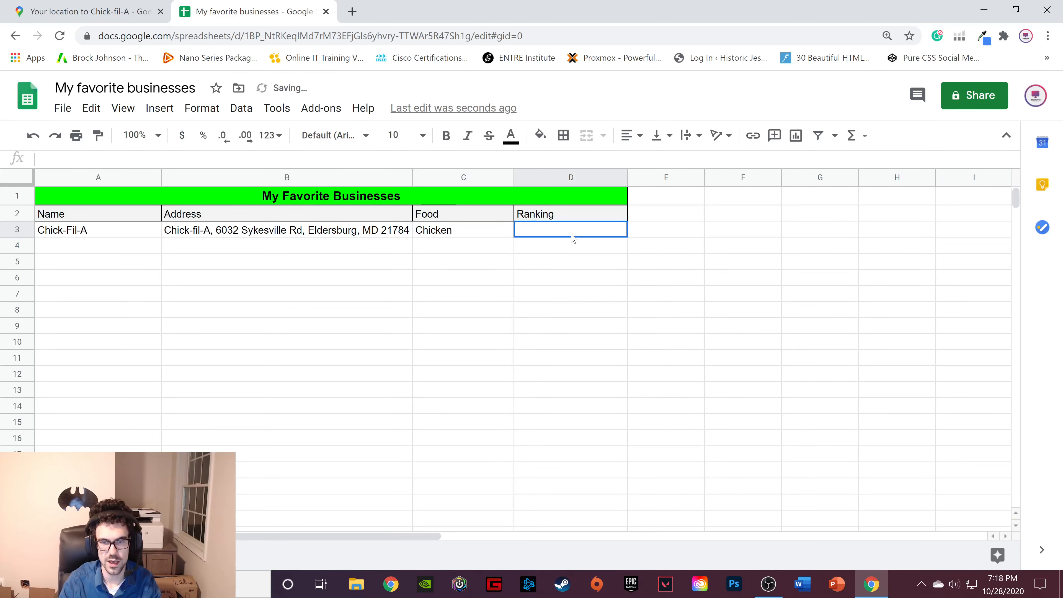
pyautogui.write('5 ')
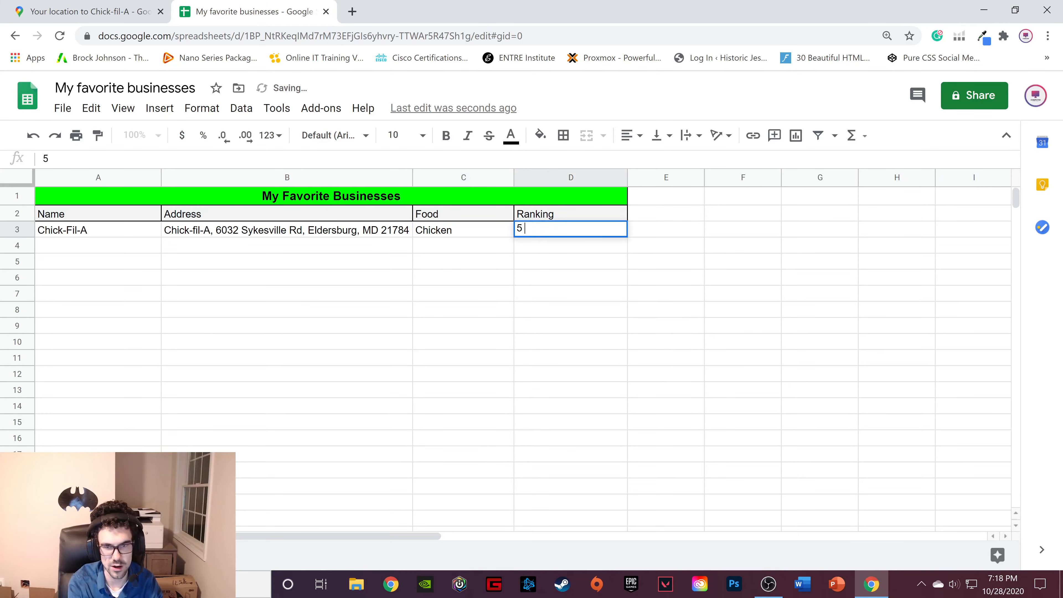
pyautogui.write('Sta')
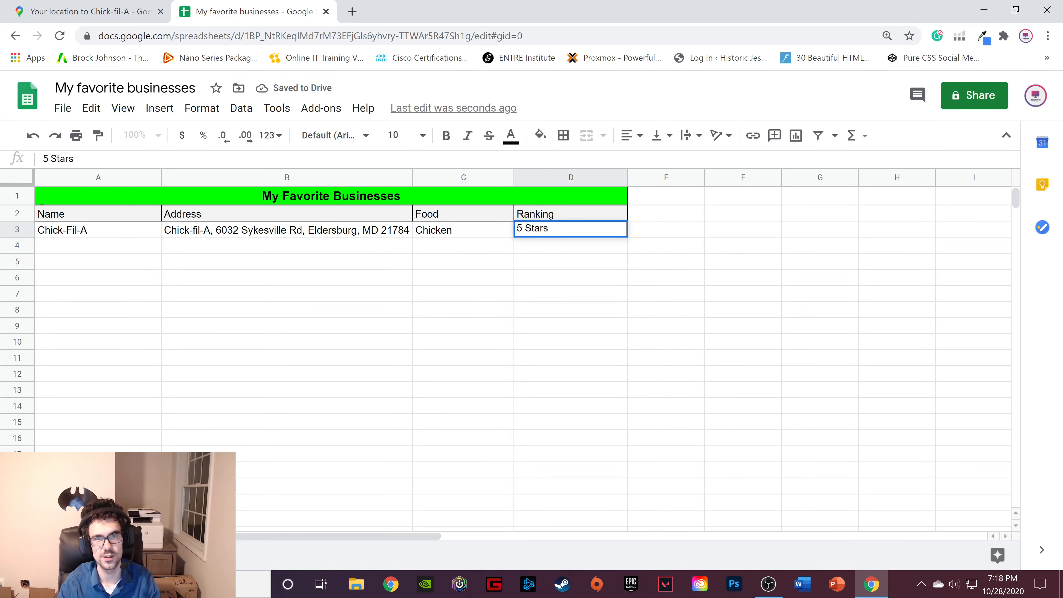
pyautogui.write('rs')
pyautogui.click(149, 245)
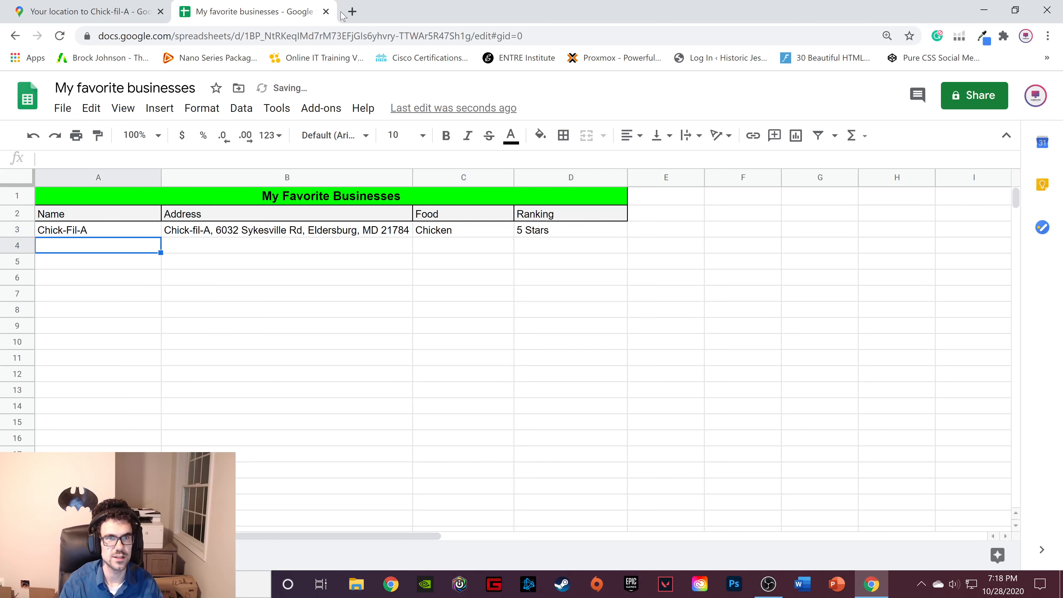
# Step: Search Google for "starbucks" in a new browser tab
pyautogui.click(351, 12)
pyautogui.write('shar')
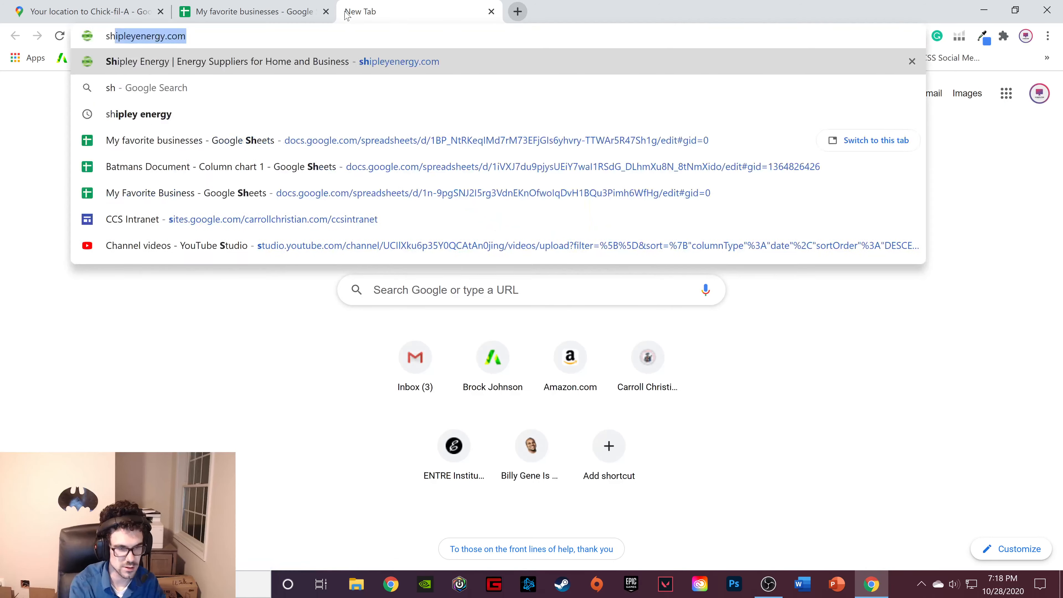
pyautogui.press('BackSpace')
pyautogui.press('BackSpace')
pyautogui.press('BackSpace')
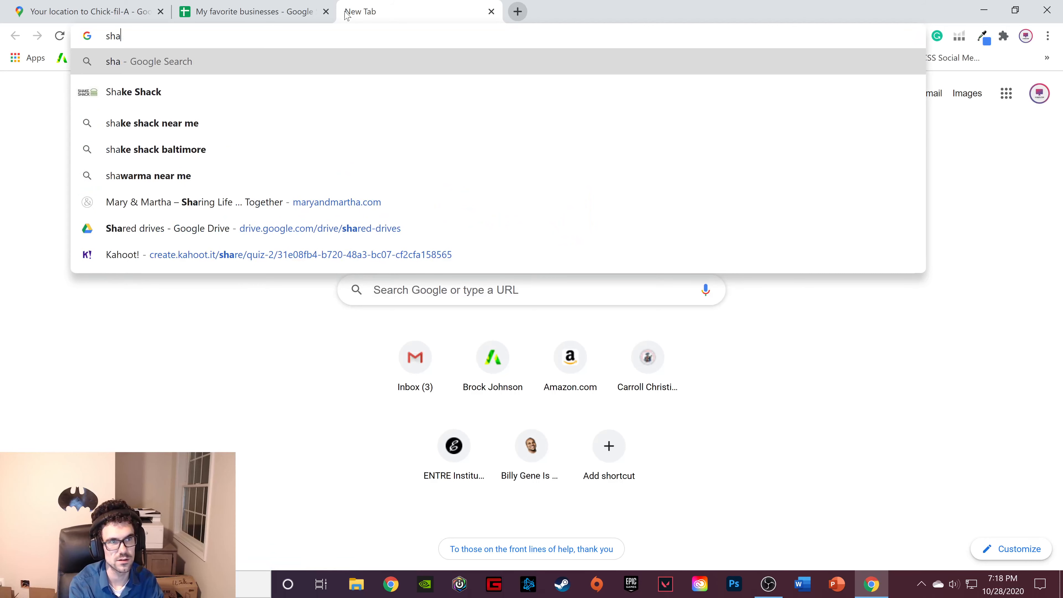
pyautogui.write('tarbucks')
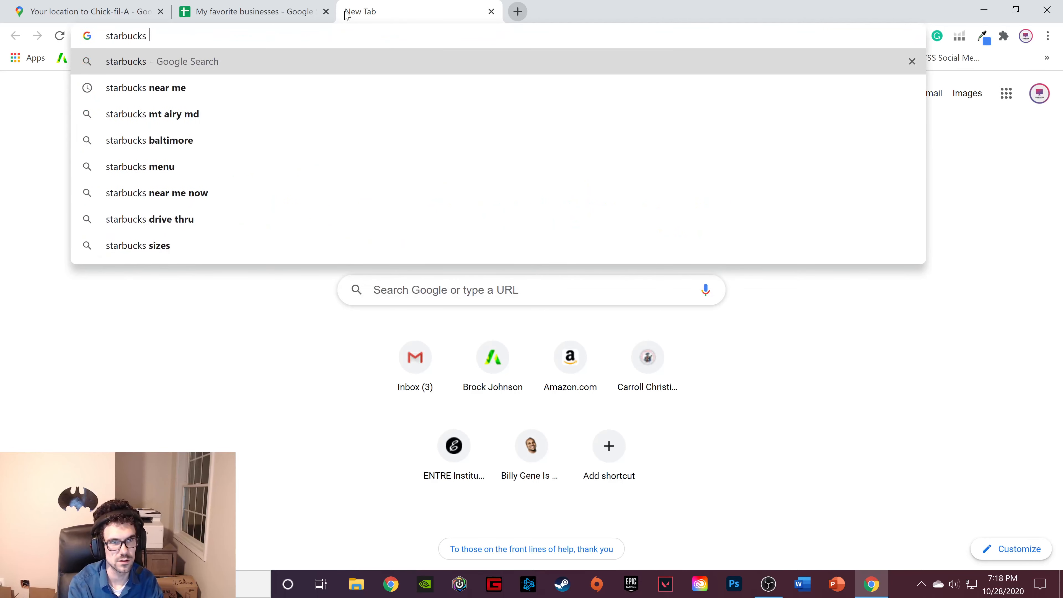
pyautogui.press('Return')
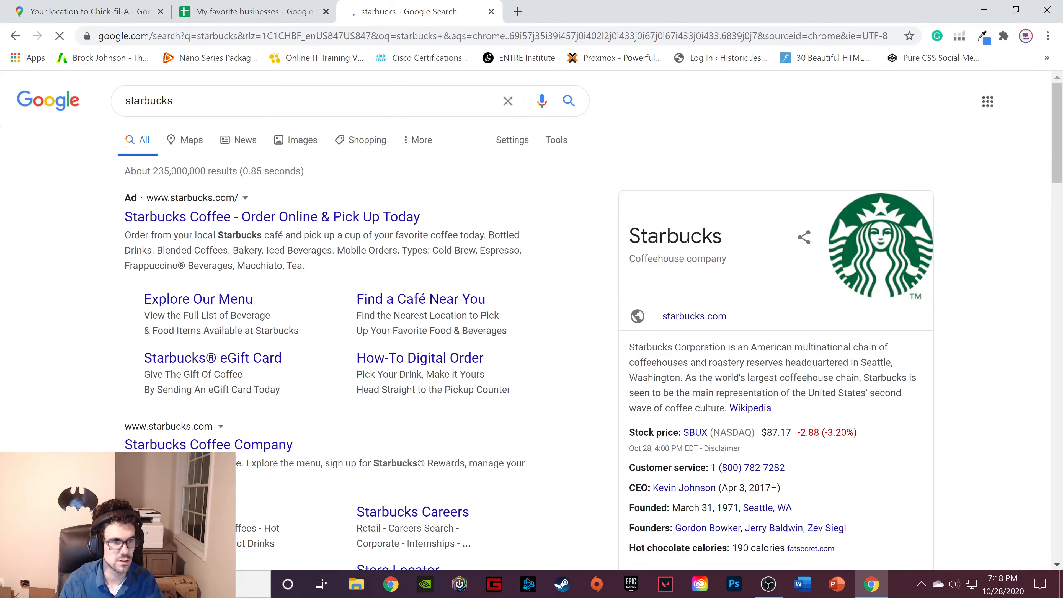
# Step: Copy the full street address of the first Starbucks location in the Google results into cell B4 of the spreadsheet
pyautogui.scroll(-10, 582, 256)
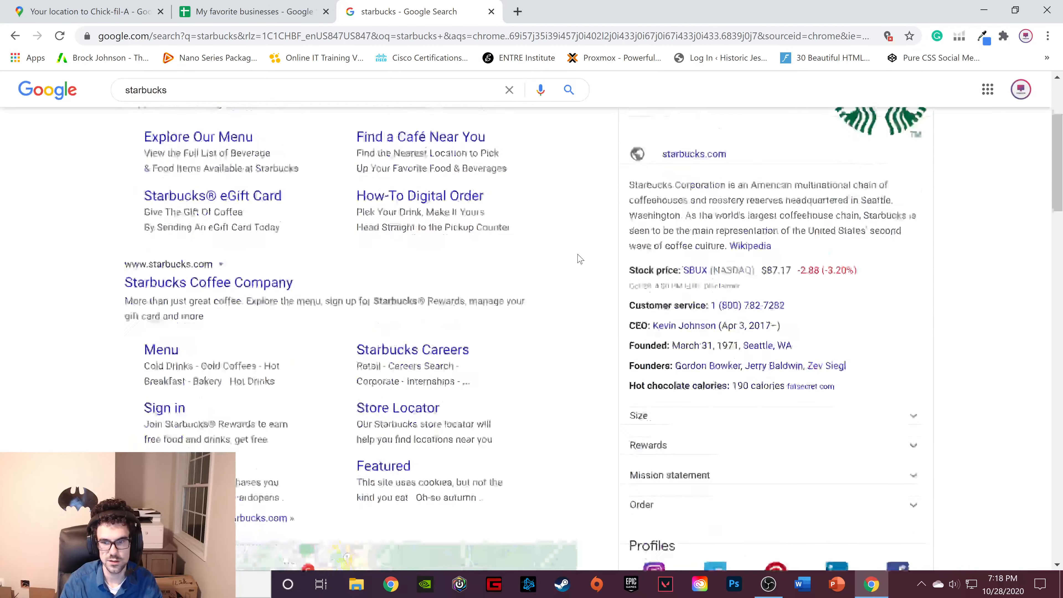
pyautogui.scroll(-8, 539, 248)
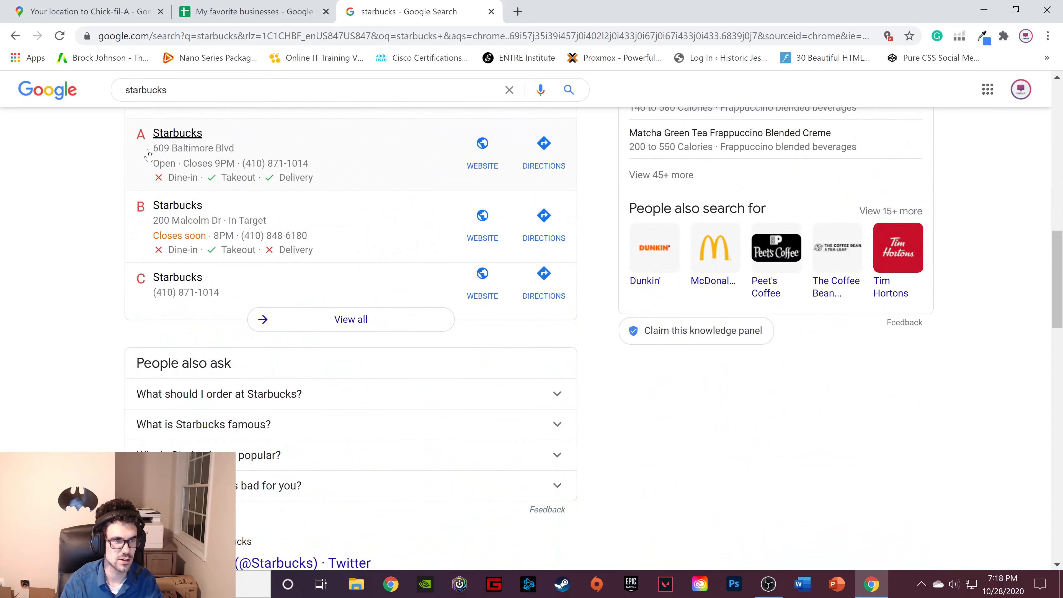
pyautogui.click(175, 139)
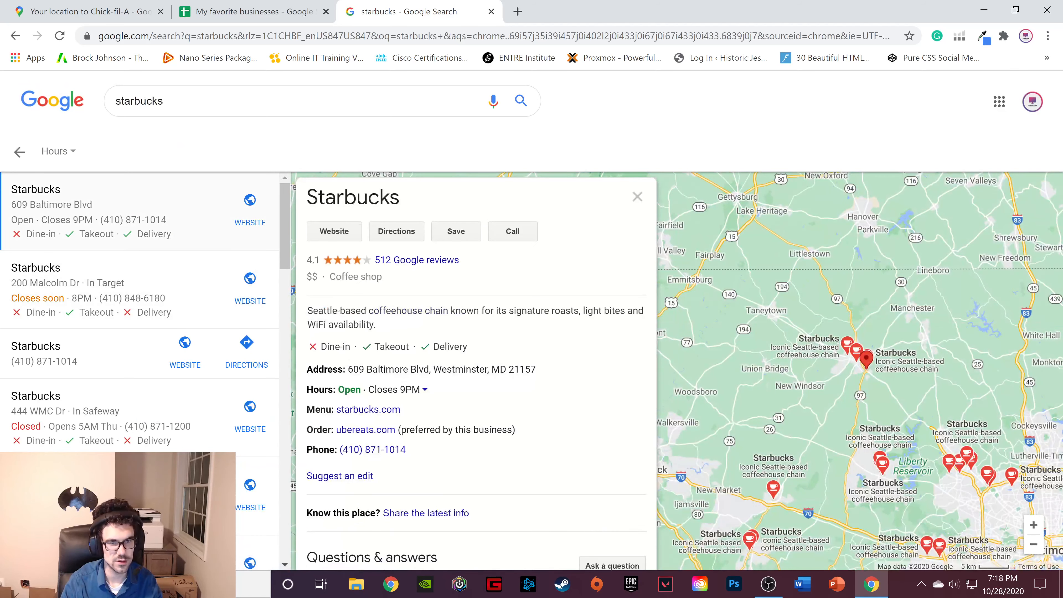
pyautogui.moveTo(348, 369); pyautogui.dragTo(555, 379)
pyautogui.hotkey('ctrl', 'c')
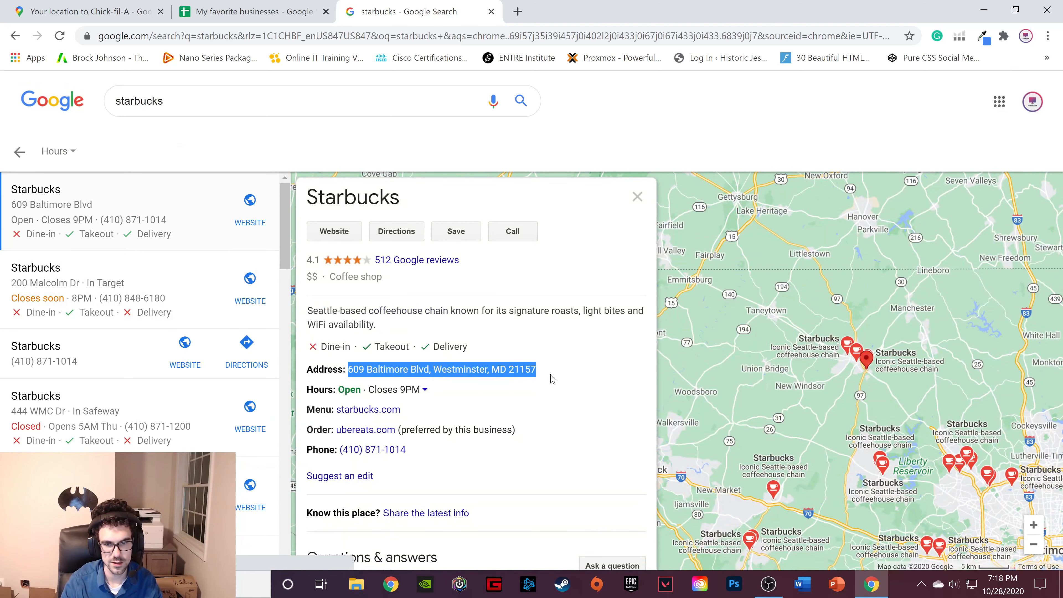
pyautogui.click(247, 6)
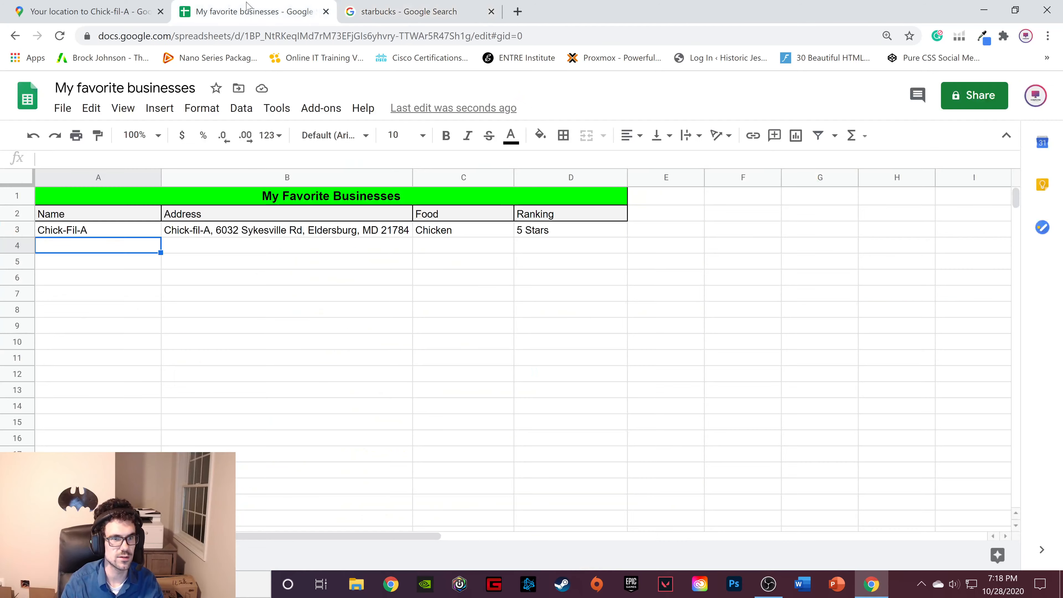
pyautogui.click(202, 246)
pyautogui.hotkey('ctrl', 'v')
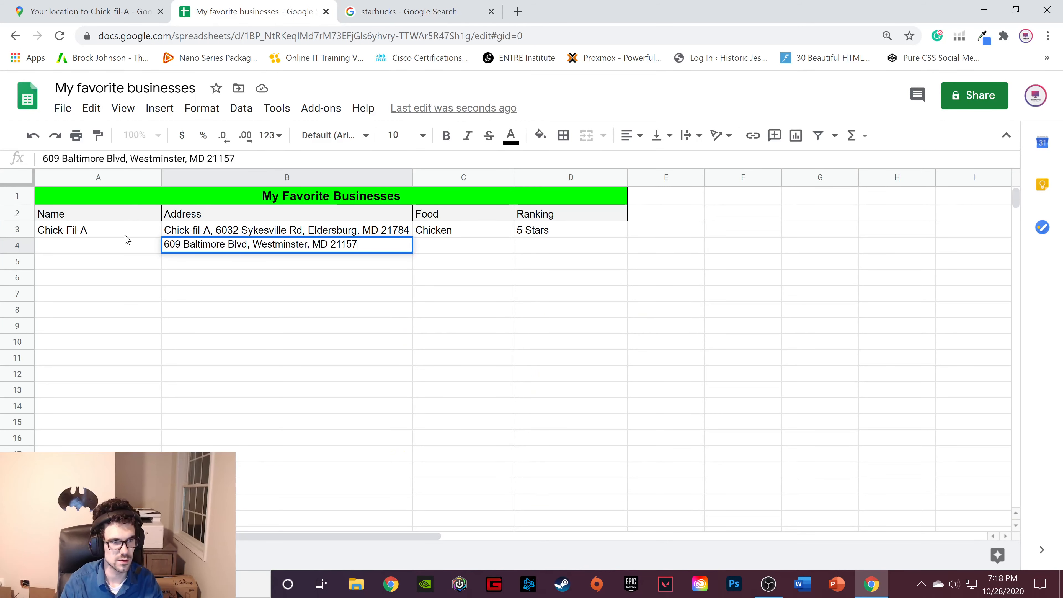
# Step: Complete row 4 with the name "Starbucks" in A4, the food "Coffee" in C4 and the ranking "5 Stars" in D4
pyautogui.click(129, 251)
pyautogui.write('Sta')
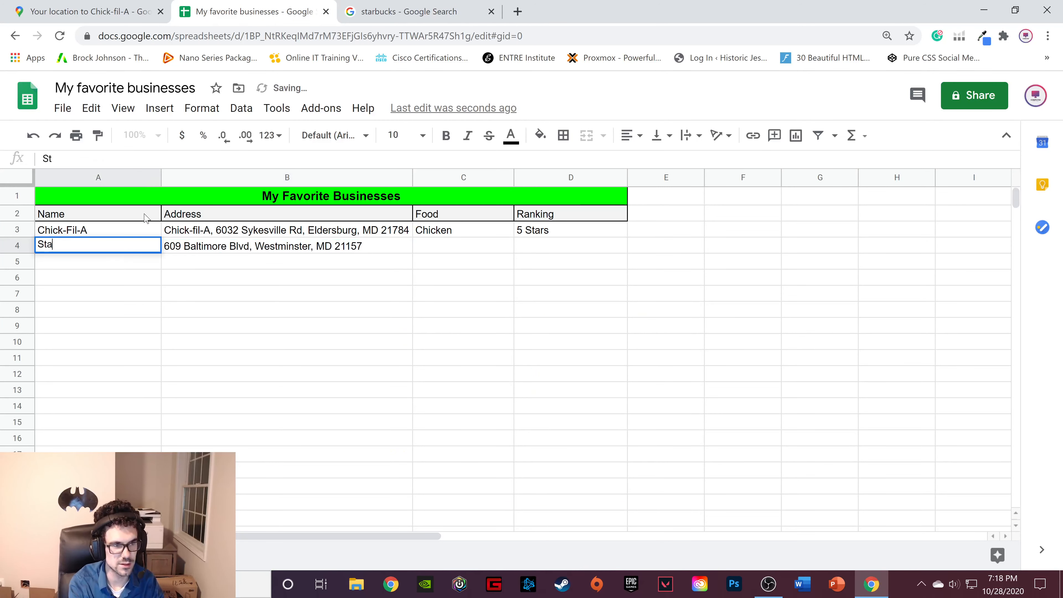
pyautogui.write('rbucks')
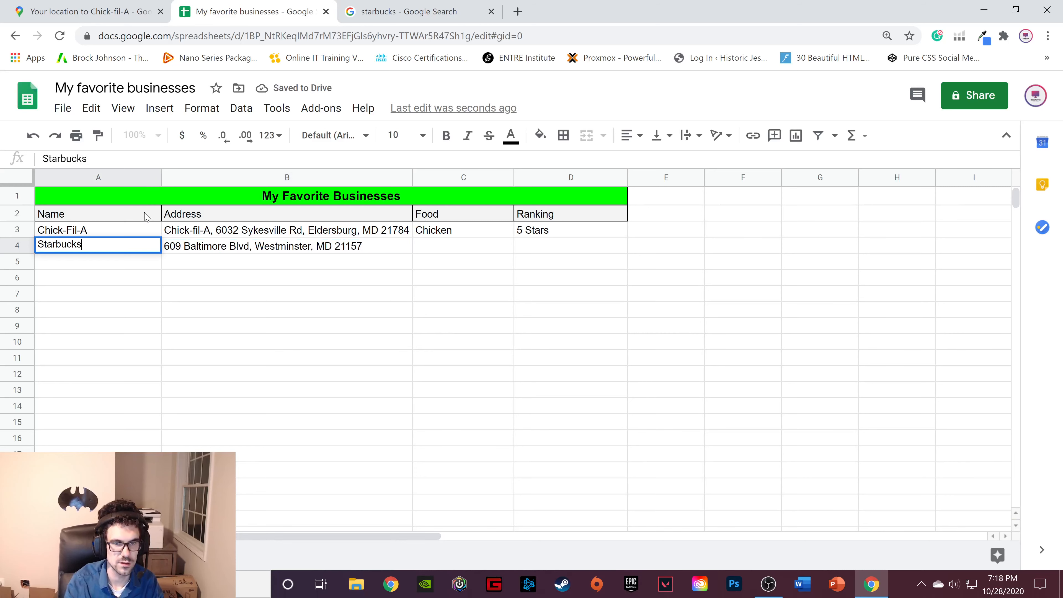
pyautogui.click(491, 247)
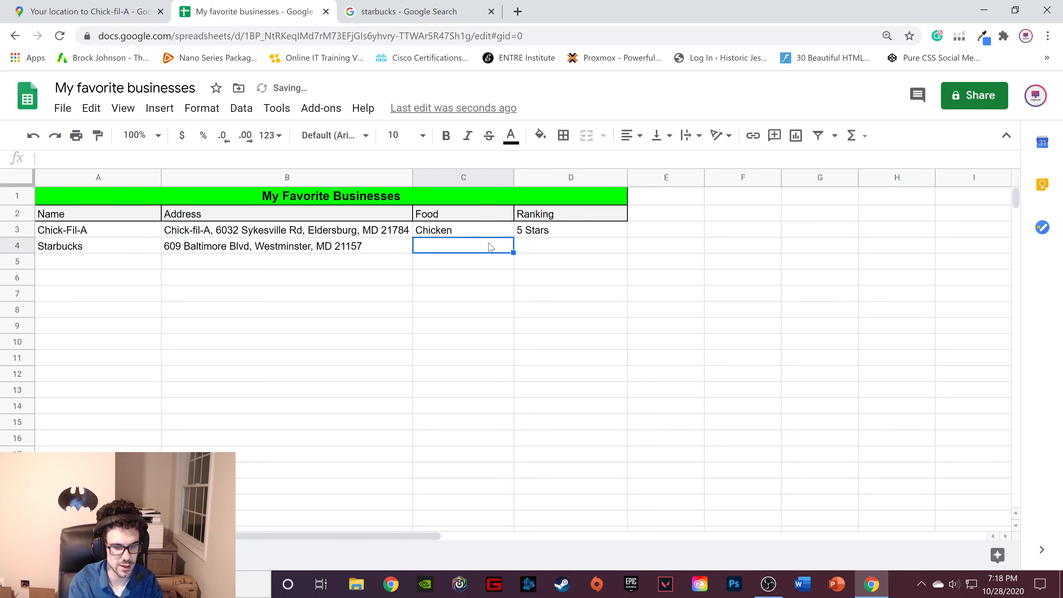
pyautogui.write('Coffee')
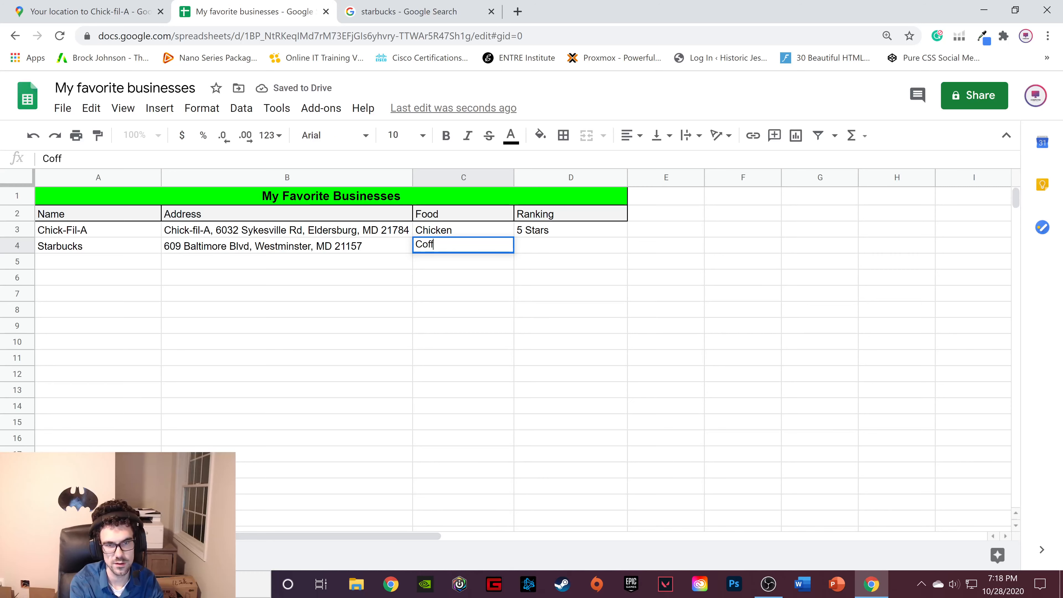
pyautogui.click(559, 246)
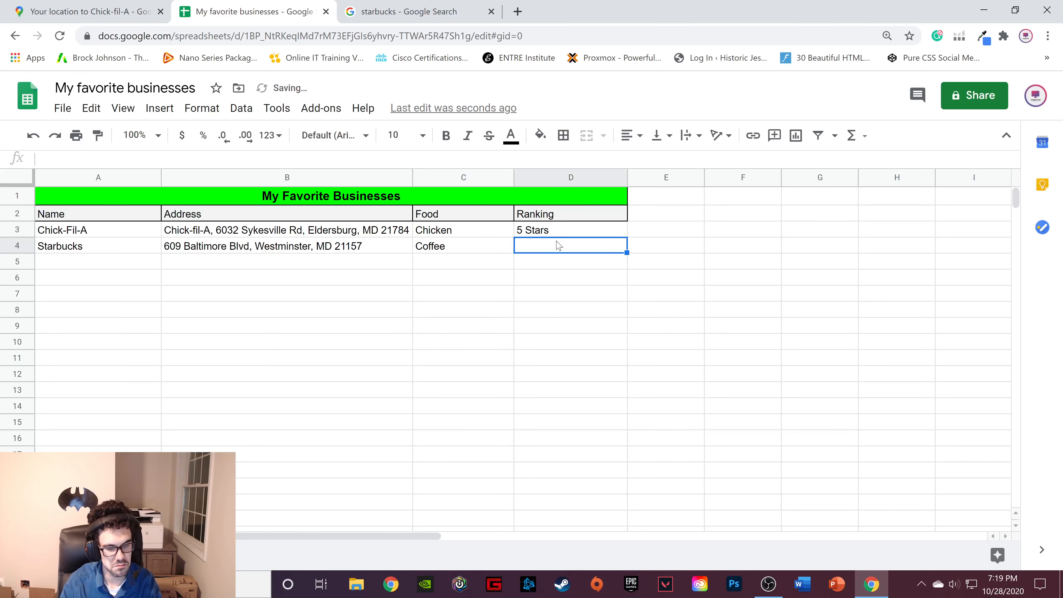
pyautogui.write('5 Stars')
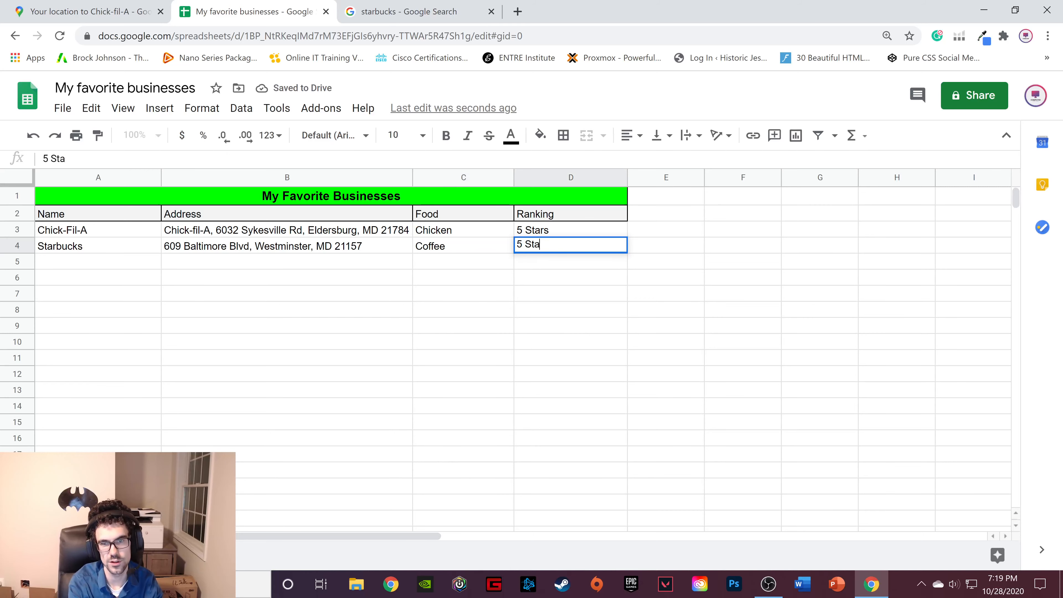
pyautogui.click(98, 260)
# Step: Search Google for "5 guys" in the tab holding the Starbucks results
pyautogui.click(401, 12)
pyautogui.click(161, 100)
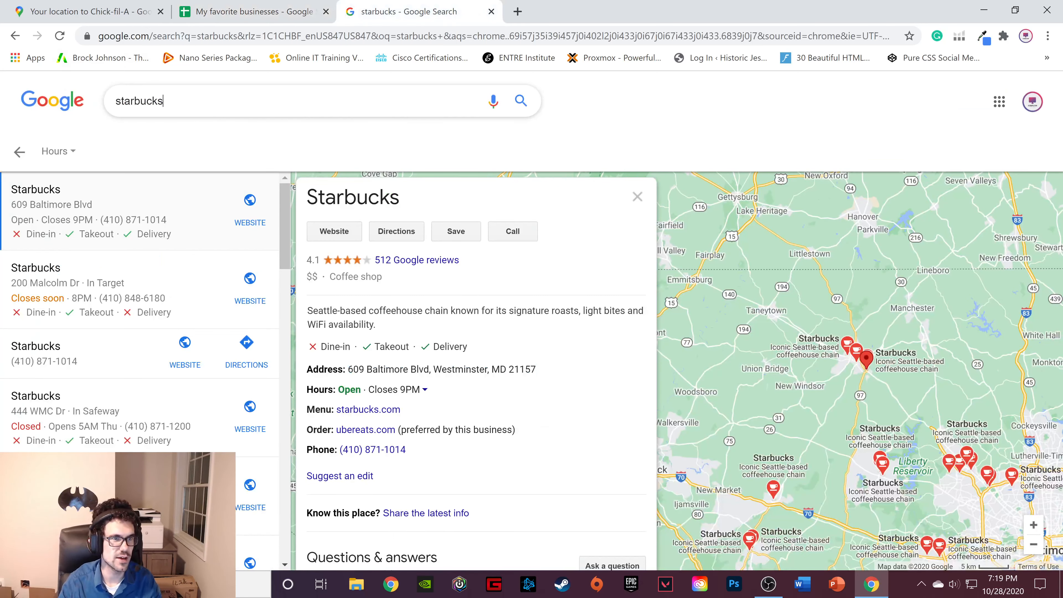
pyautogui.hotkey('ctrl', 'a')
pyautogui.write('5 guys')
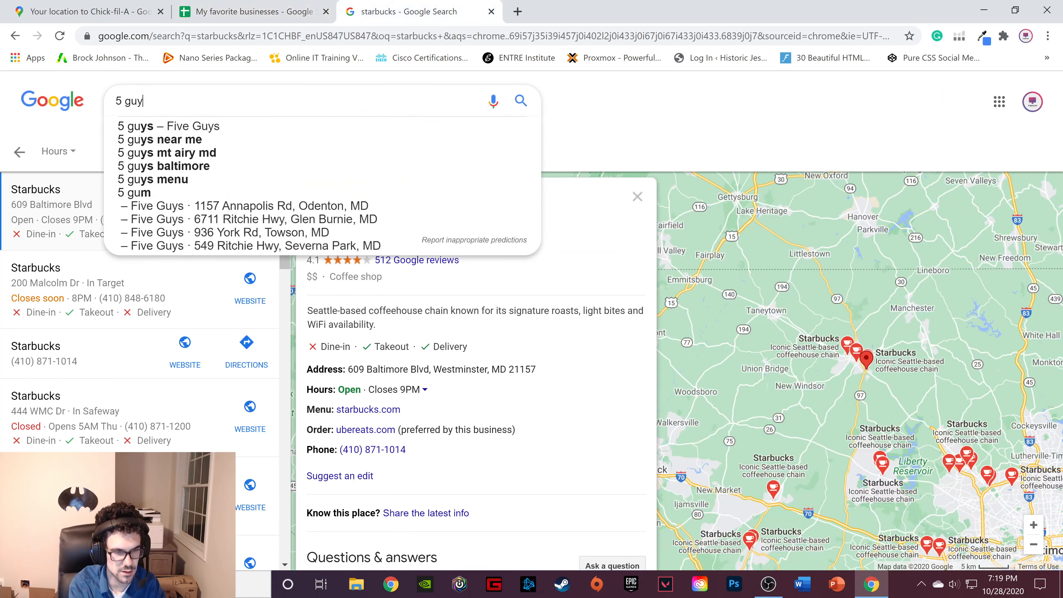
pyautogui.press('Return')
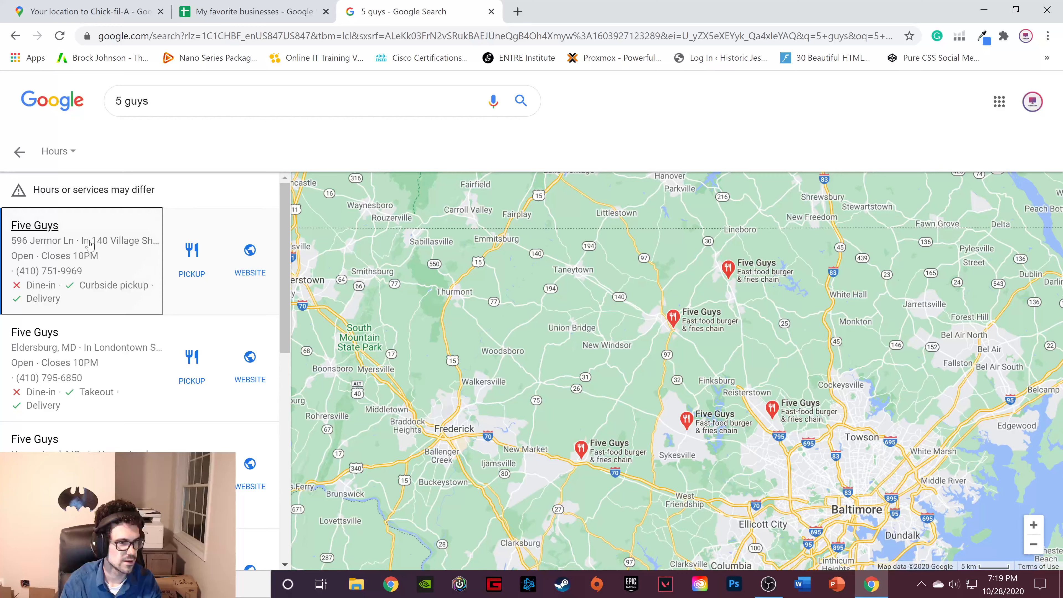
# Step: Copy the full street address of the first Five Guys location into cell B5 of the spreadsheet
pyautogui.click(49, 240)
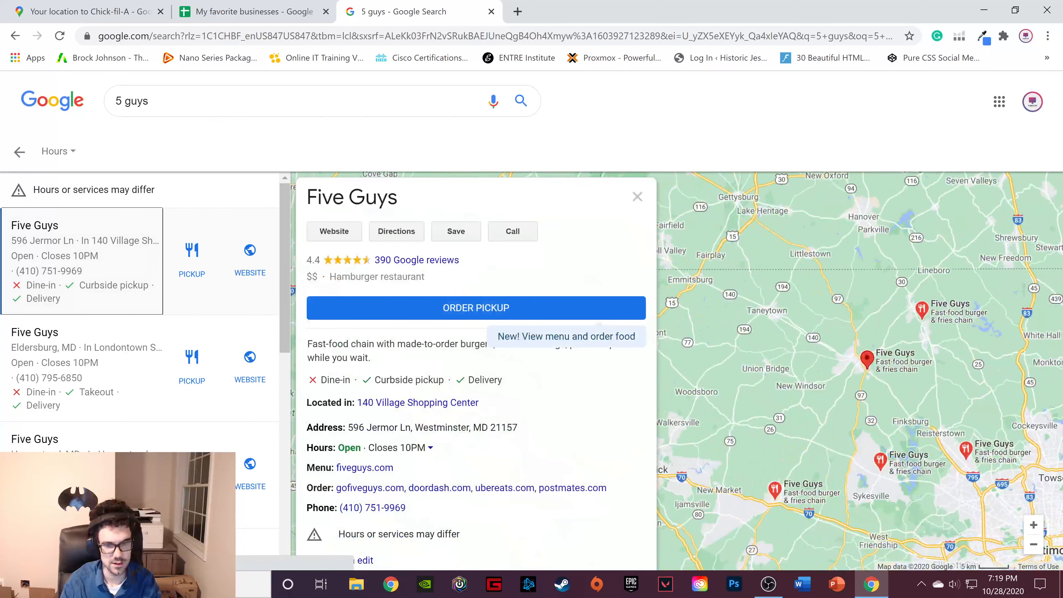
pyautogui.moveTo(347, 427); pyautogui.dragTo(532, 427)
pyautogui.hotkey('ctrl', 'c')
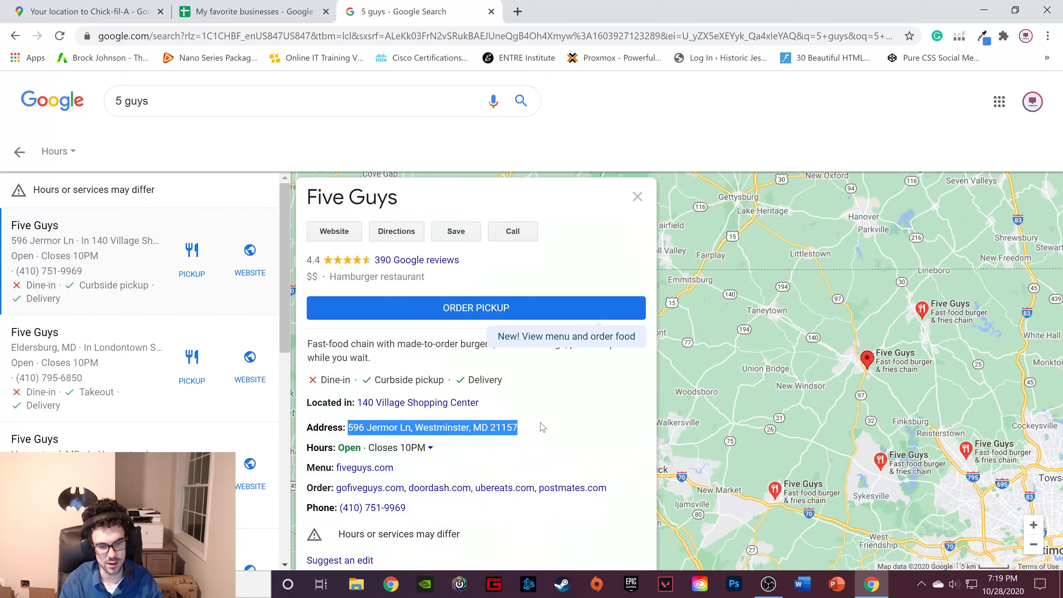
pyautogui.click(251, 11)
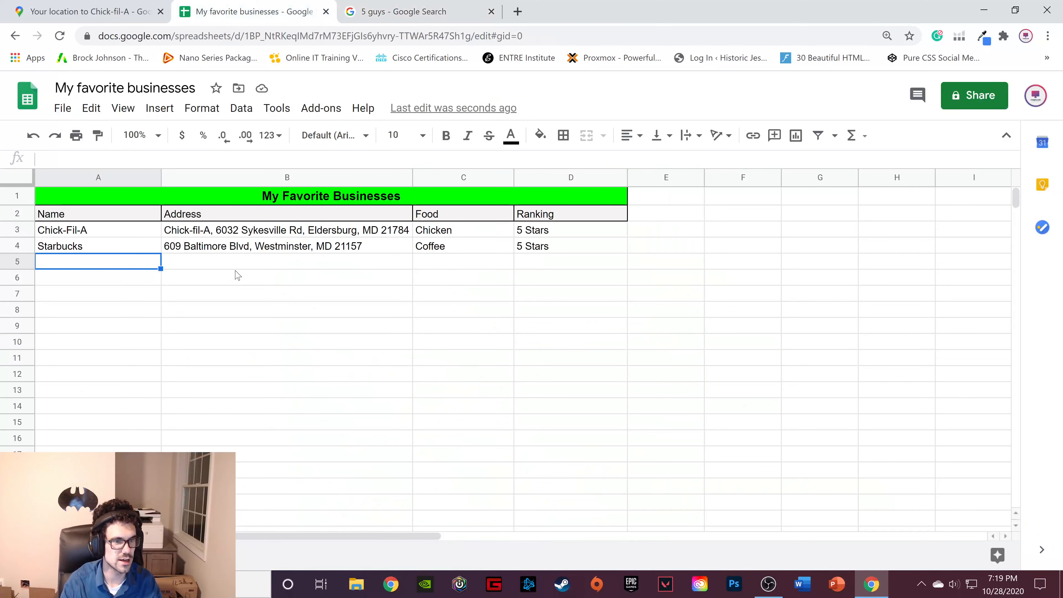
pyautogui.click(251, 264)
pyautogui.hotkey('ctrl', 'v')
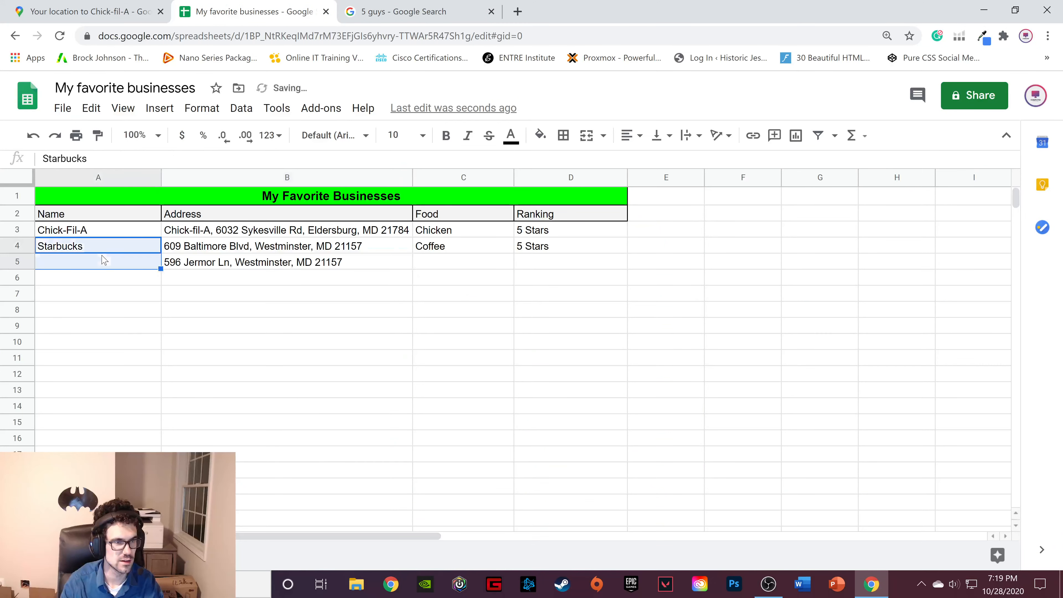
# Step: Complete row 5 with the name "5 Guys" in A5, the food "Burgers" in C5 and the ranking "5 Stars" in D5
pyautogui.click(105, 264)
pyautogui.write('5 Guys')
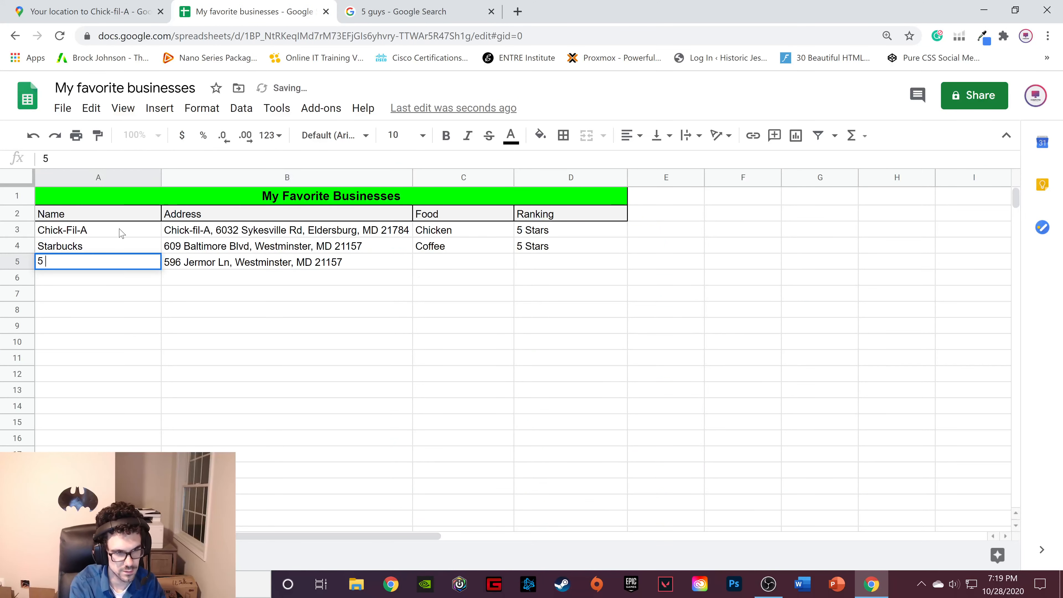
pyautogui.click(493, 268)
pyautogui.write('Bur')
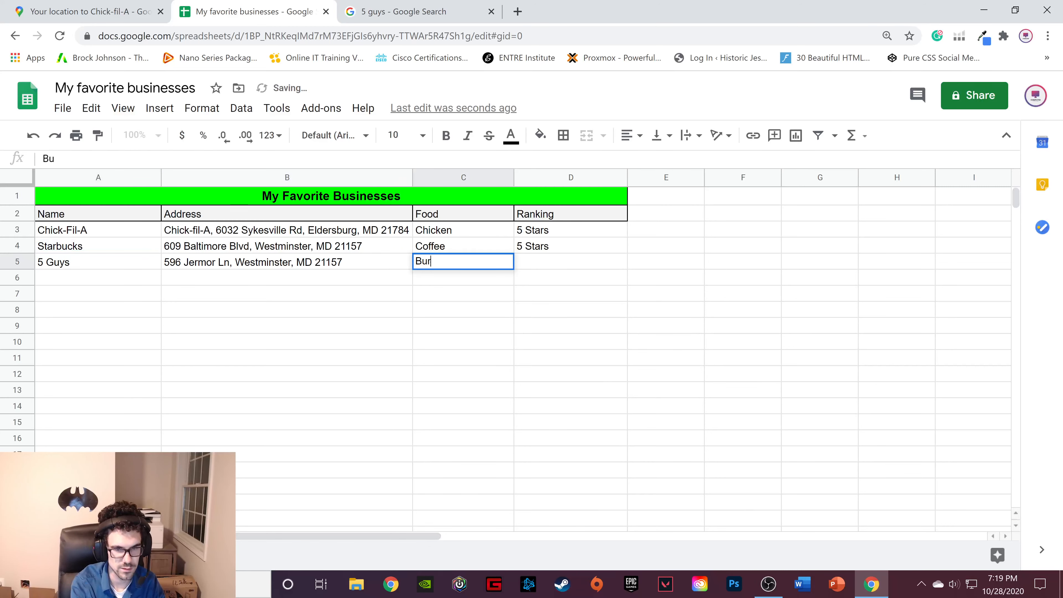
pyautogui.write('gers')
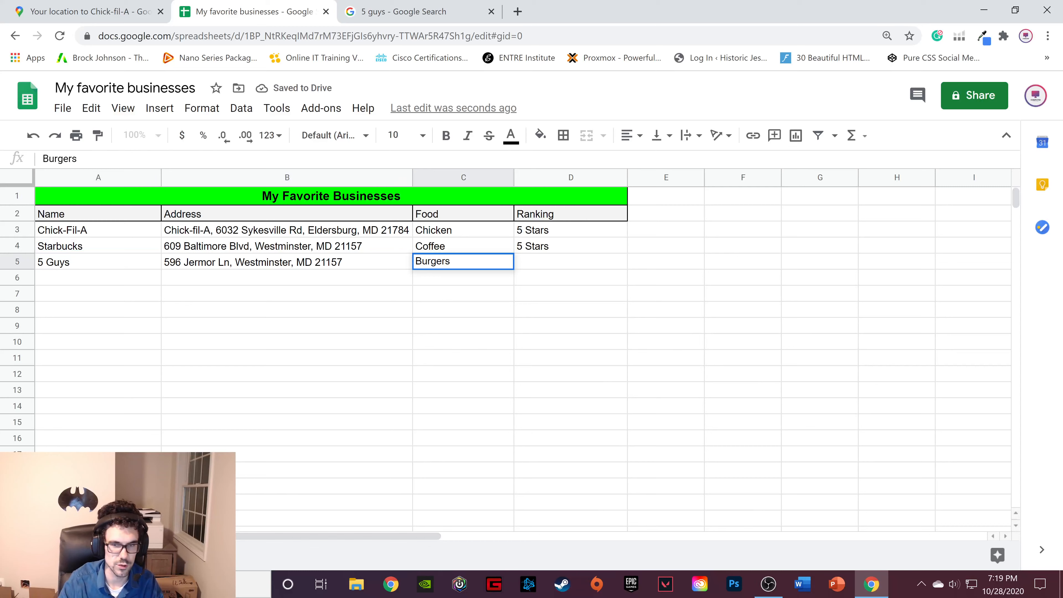
pyautogui.click(551, 262)
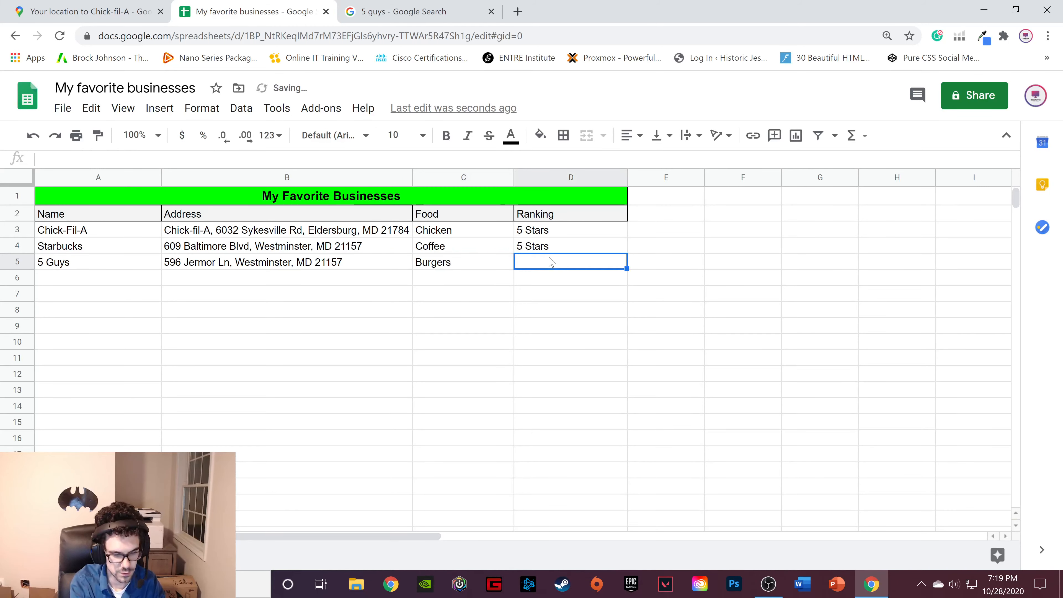
pyautogui.write('5 Sta')
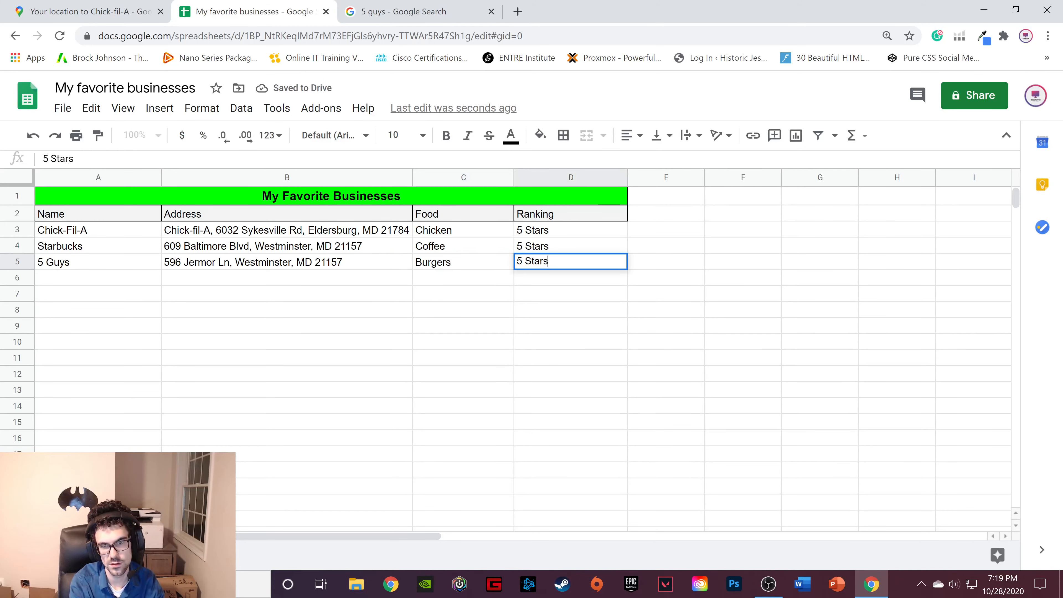
pyautogui.write('rs')
pyautogui.click(356, 268)
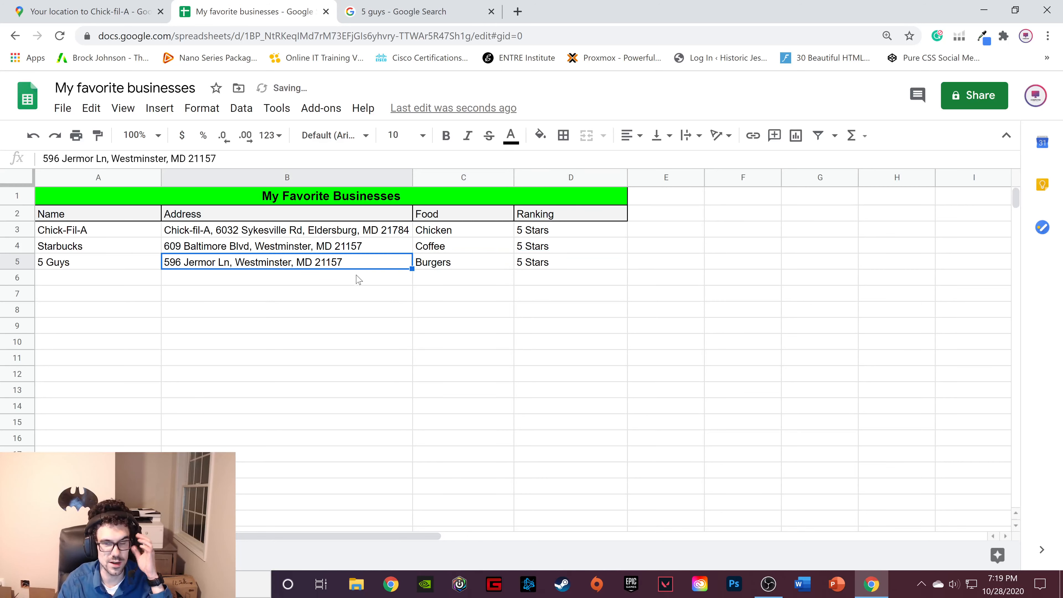
pyautogui.click(359, 279)
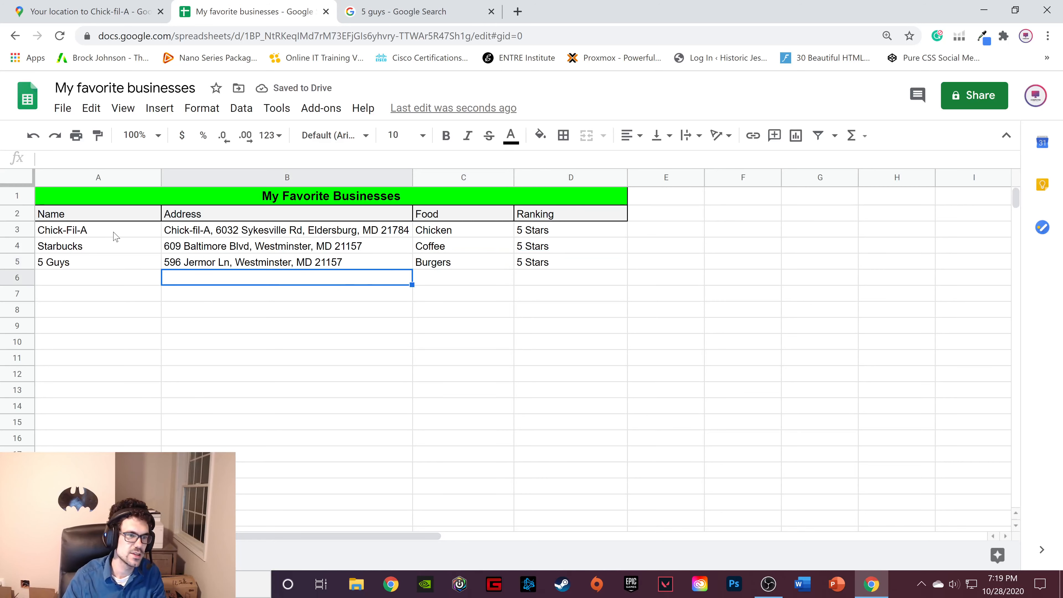
pyautogui.moveTo(116, 237); pyautogui.dragTo(598, 270)
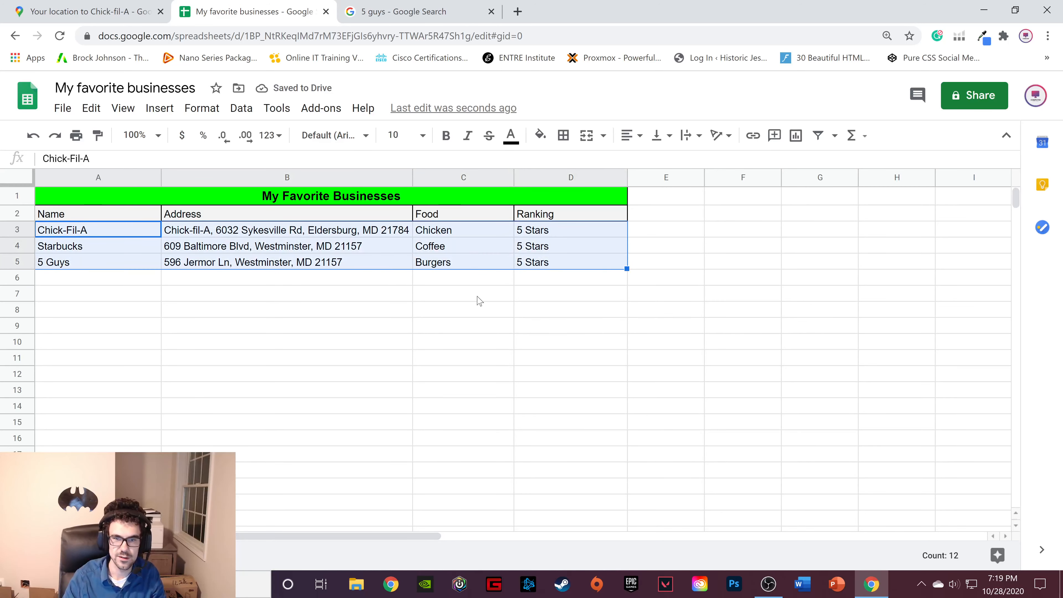
pyautogui.click(480, 299)
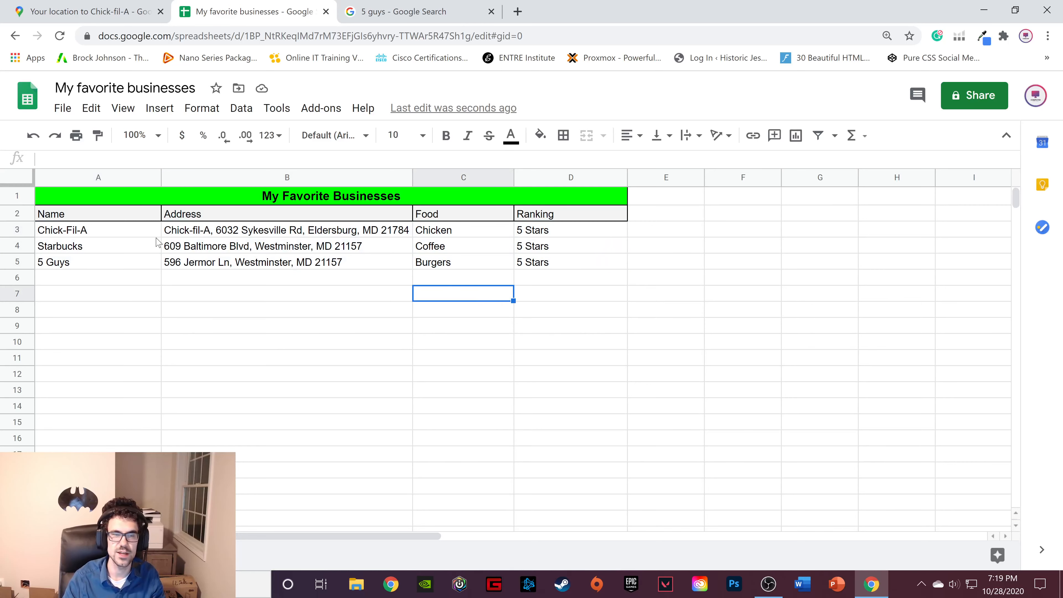
# Step: Fill the Starbucks row, cells A4 to D4, with a light gray background
pyautogui.moveTo(102, 250); pyautogui.dragTo(613, 245)
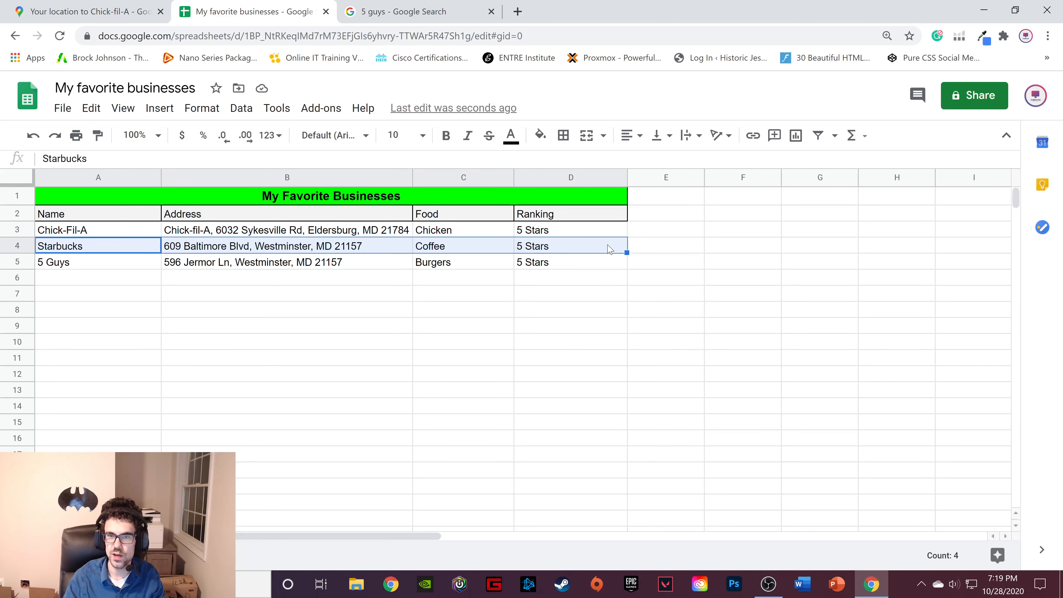
pyautogui.click(541, 135)
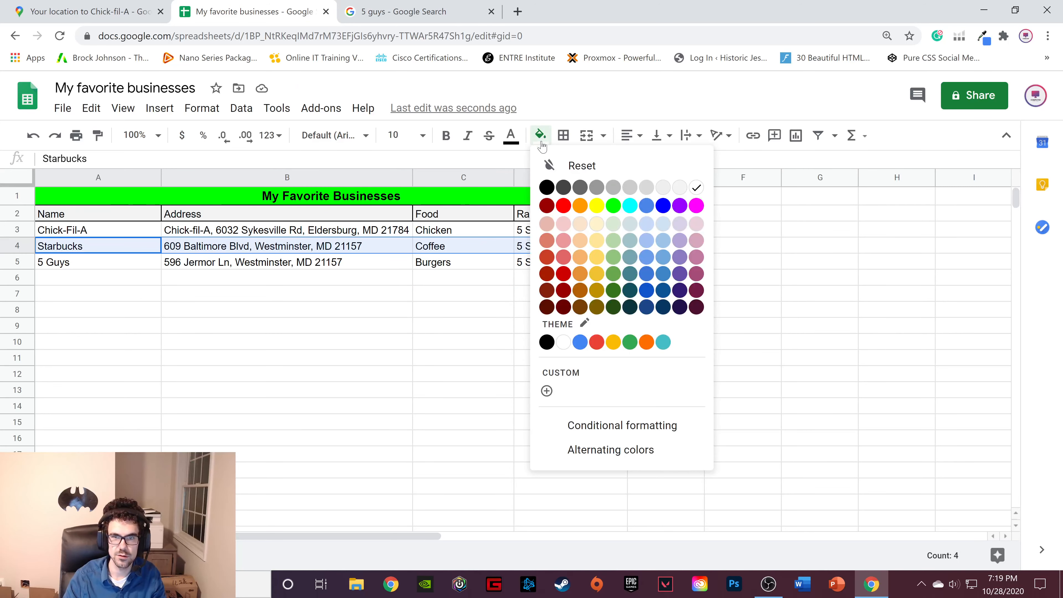
pyautogui.click(668, 190)
pyautogui.click(461, 265)
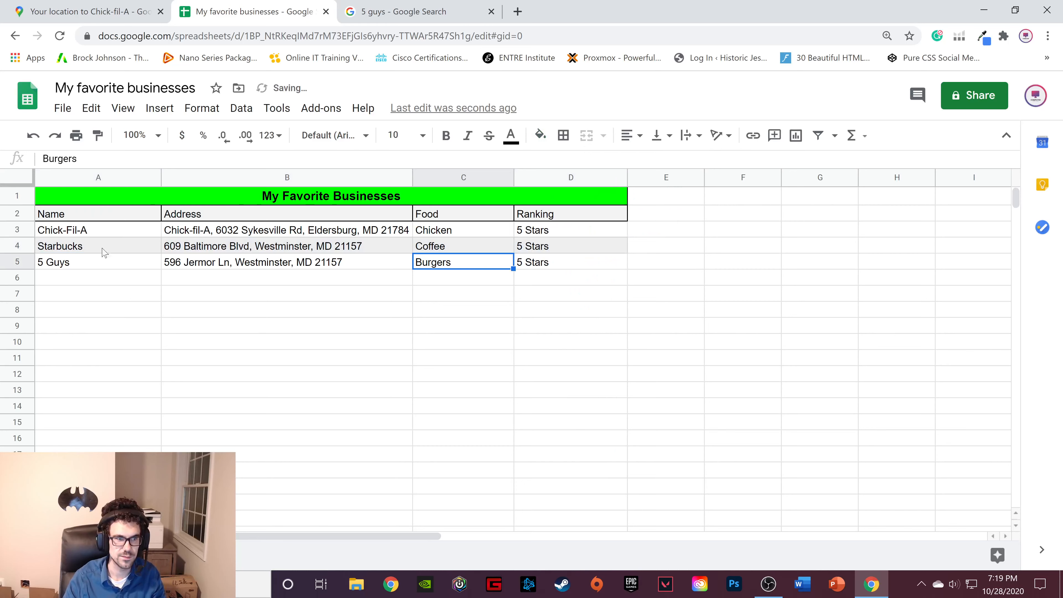
pyautogui.moveTo(104, 253); pyautogui.dragTo(612, 251)
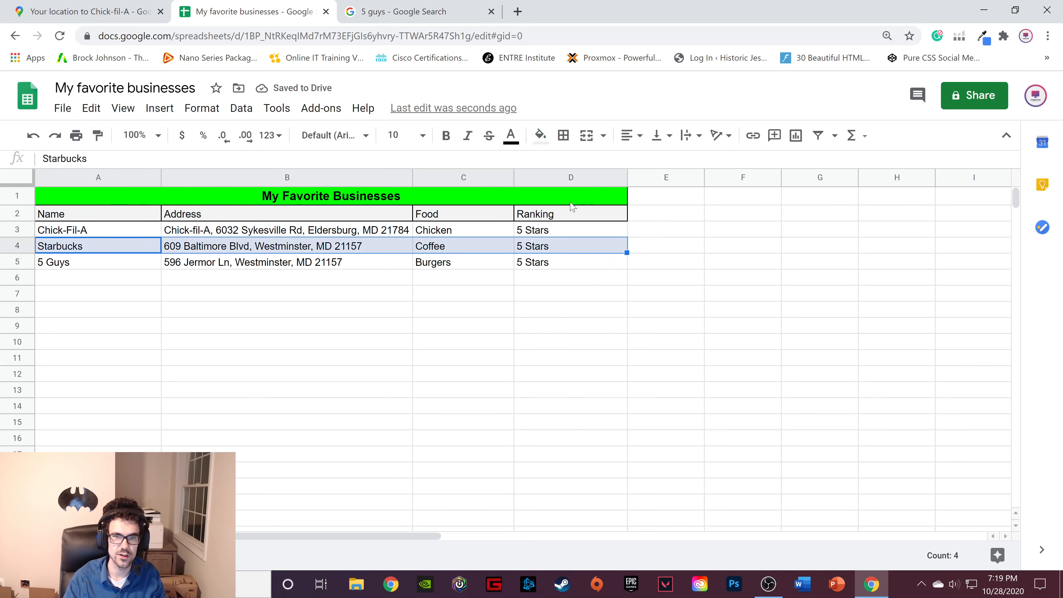
pyautogui.click(490, 259)
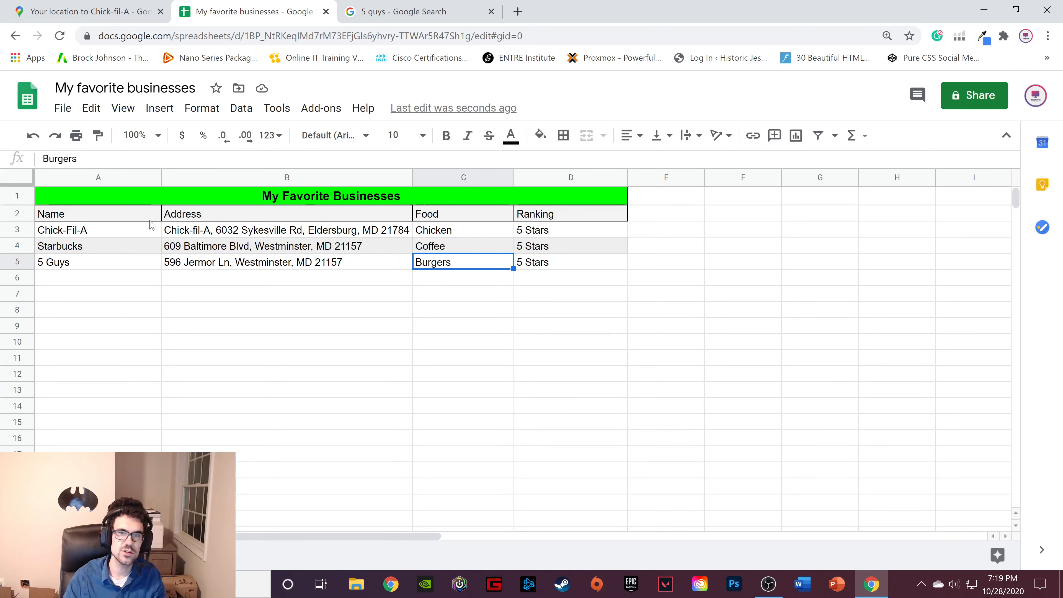
pyautogui.moveTo(120, 247); pyautogui.dragTo(552, 249)
pyautogui.click(346, 264)
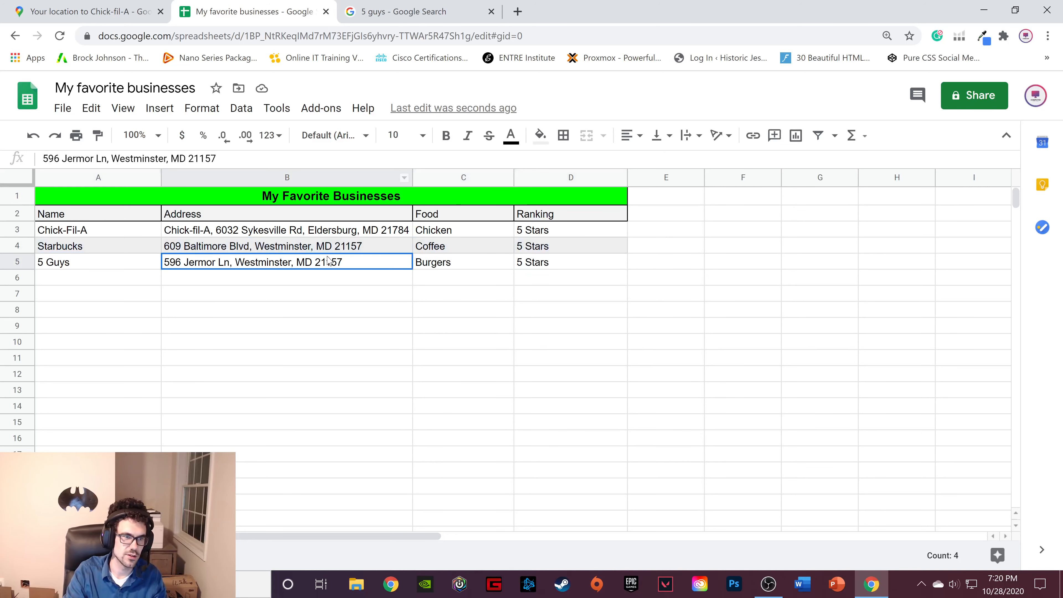
pyautogui.moveTo(95, 245); pyautogui.dragTo(624, 247)
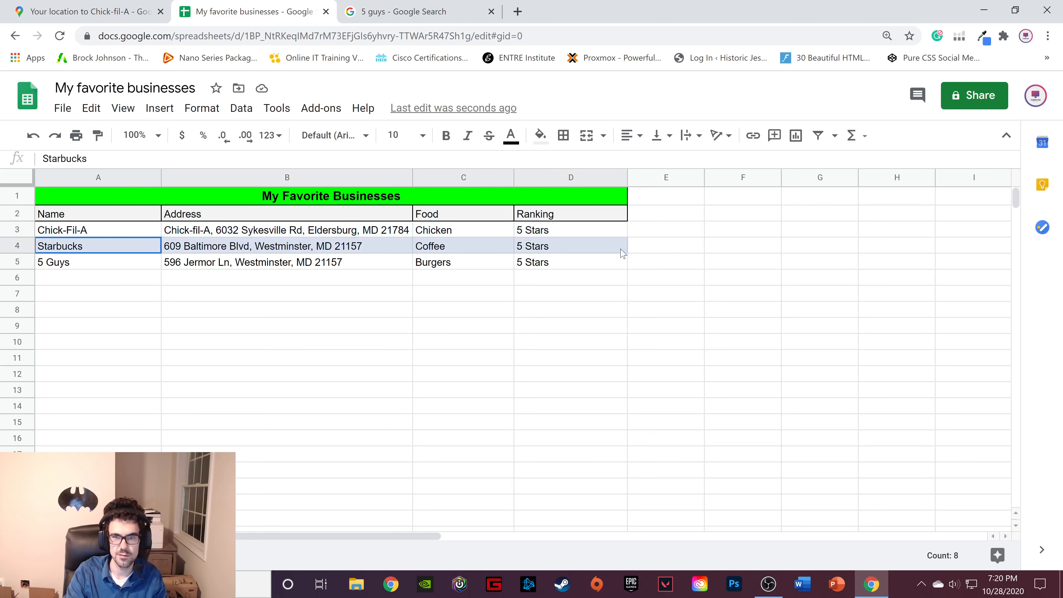
# Step: Search Google for "chipotle" in the tab holding the Five Guys results
pyautogui.click(140, 278)
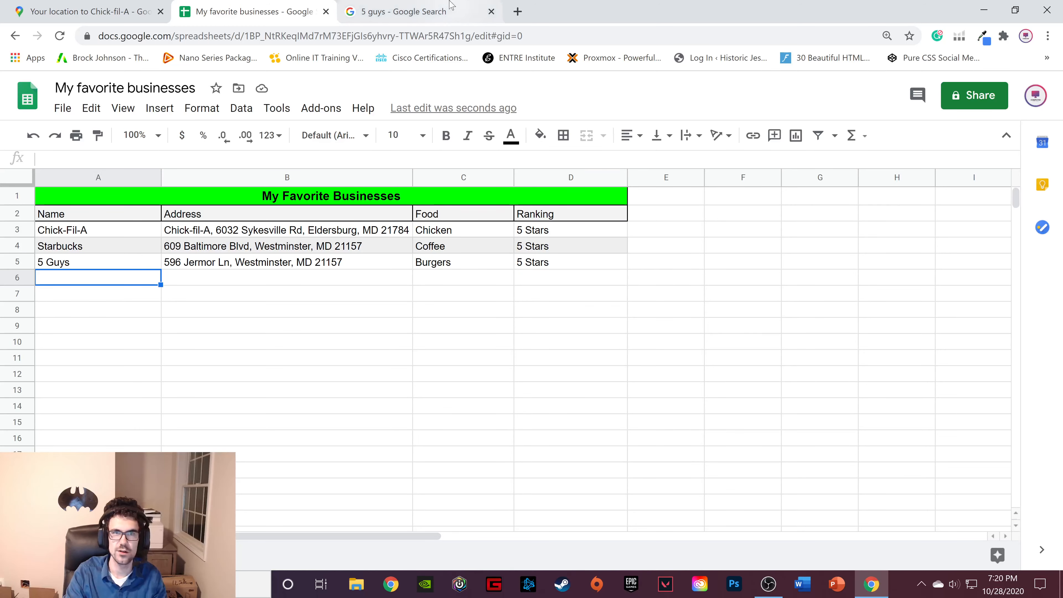
pyautogui.click(427, 12)
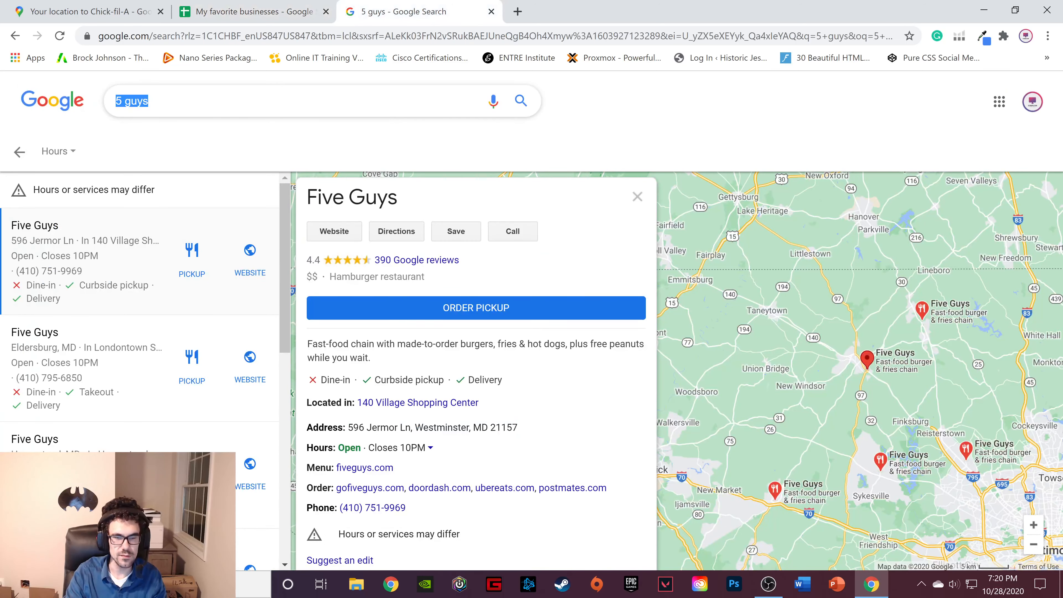
pyautogui.write('chi')
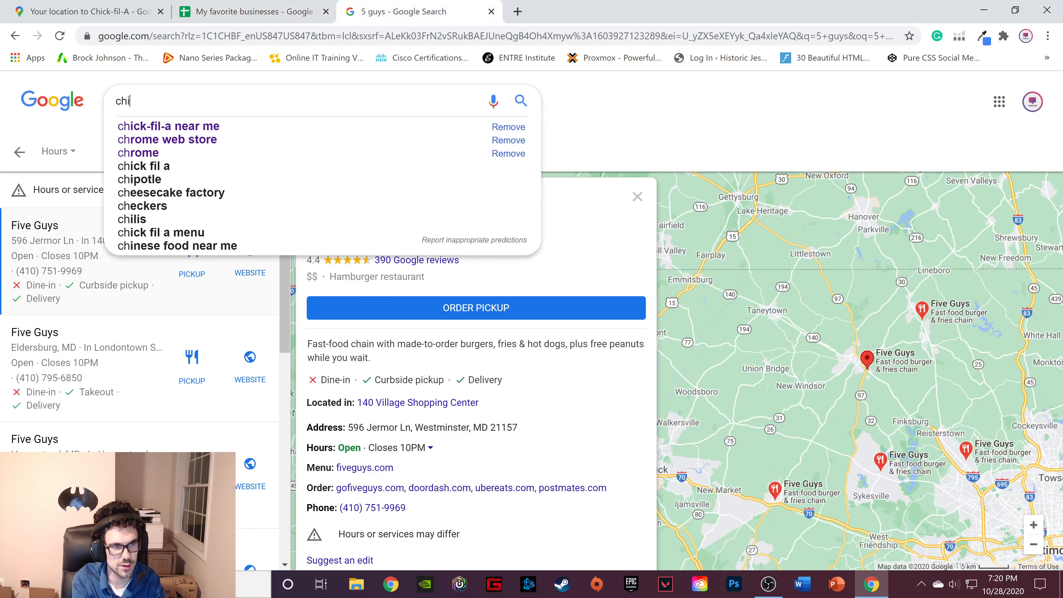
pyautogui.press('Down')
pyautogui.press('Down')
pyautogui.press('Down')
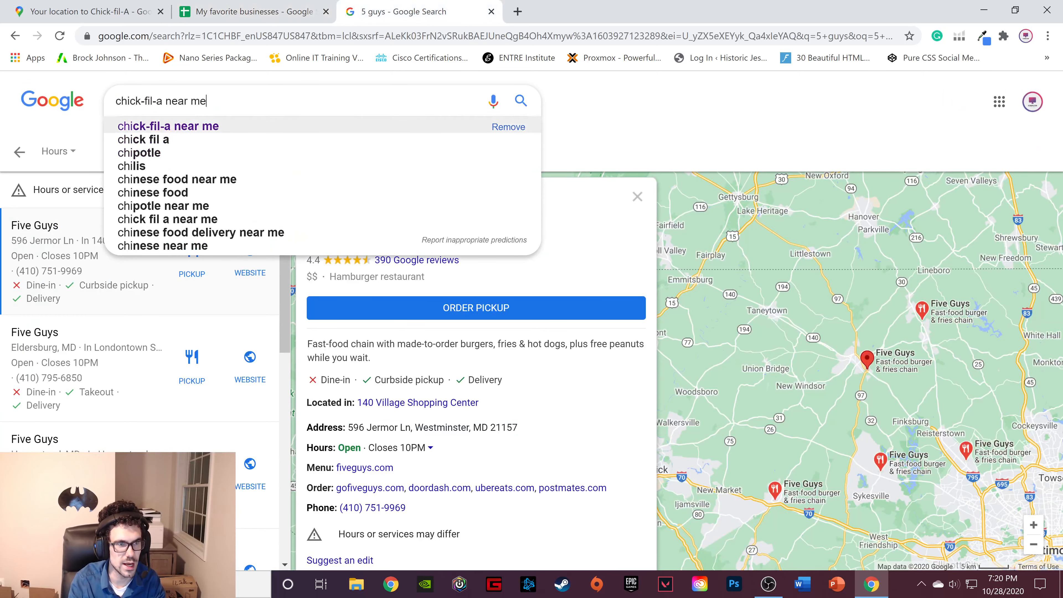
pyautogui.press('Return')
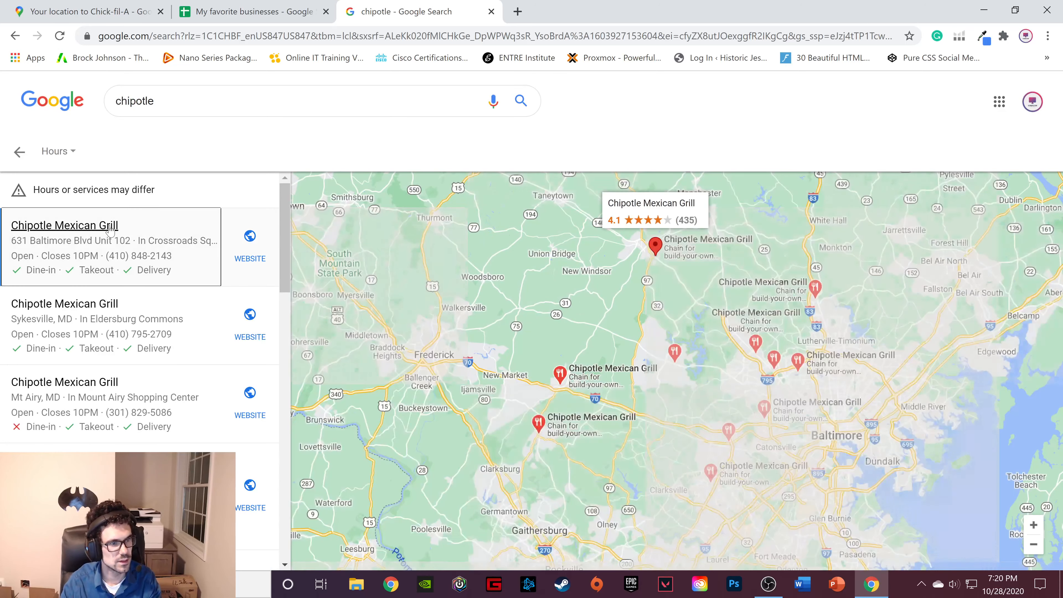
# Step: Copy the full street address of the first Chipotle Mexican Grill location into cell B6 of the spreadsheet
pyautogui.click(110, 228)
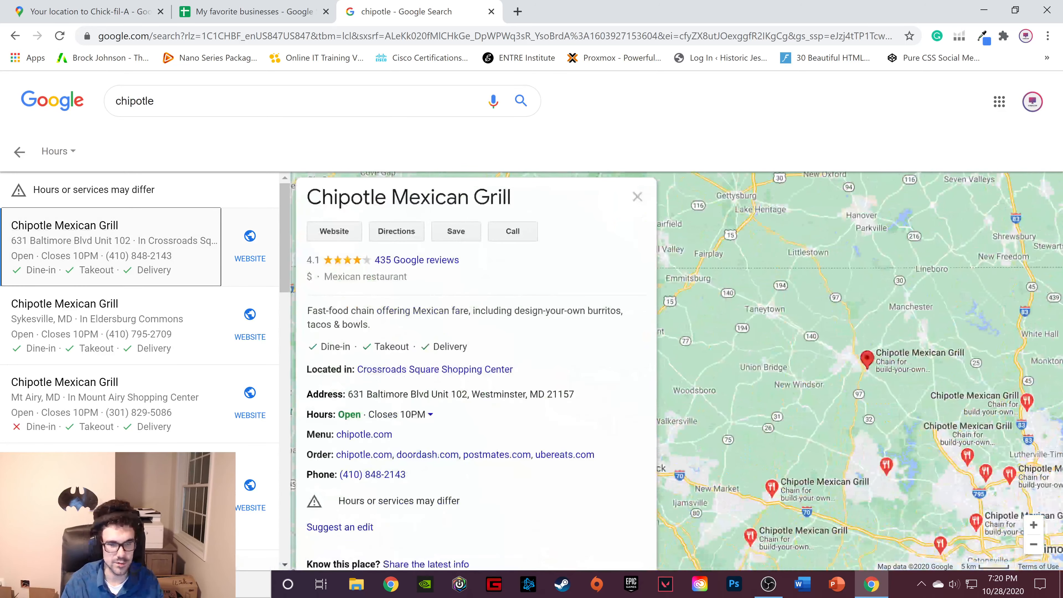
pyautogui.moveTo(347, 394); pyautogui.dragTo(599, 392)
pyautogui.hotkey('ctrl', 'c')
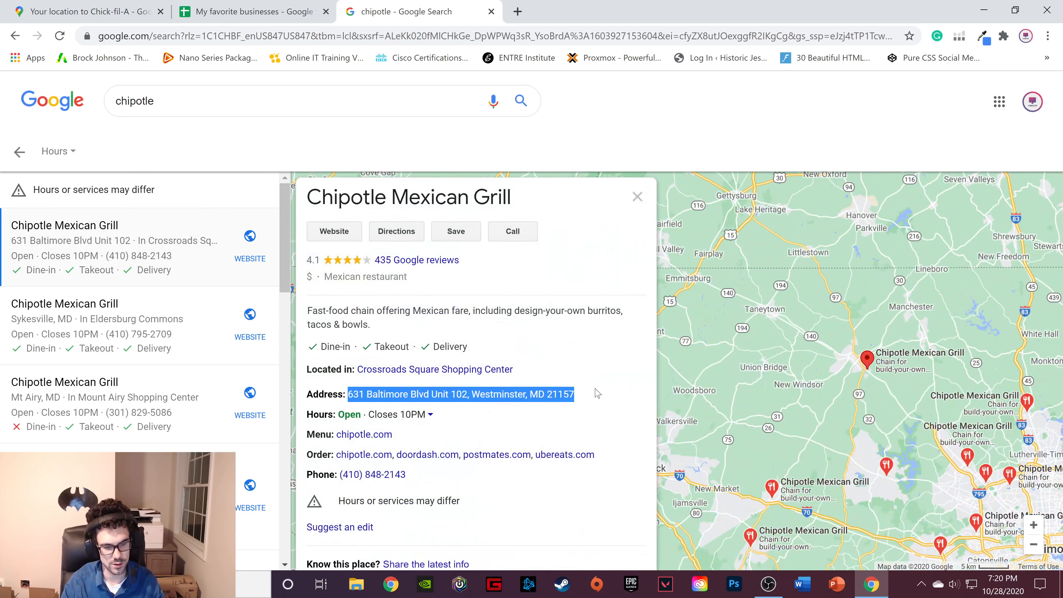
pyautogui.click(216, 9)
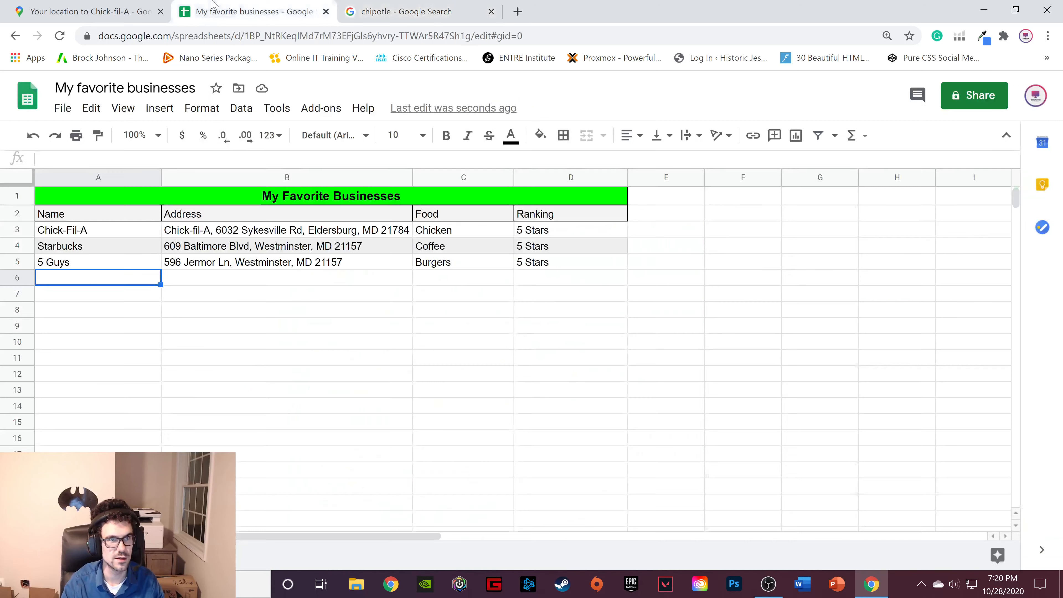
pyautogui.click(210, 285)
pyautogui.hotkey('ctrl', 'v')
# Step: Enter the name "Chipotle" in A6 and widen column B until the Chipotle address fits
pyautogui.click(127, 277)
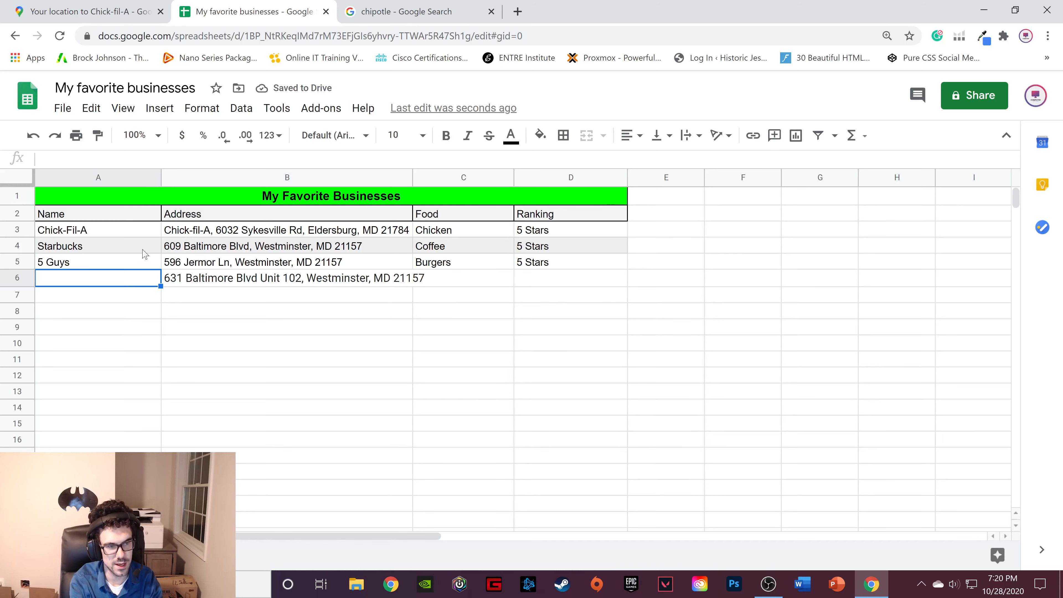
pyautogui.write('Chi')
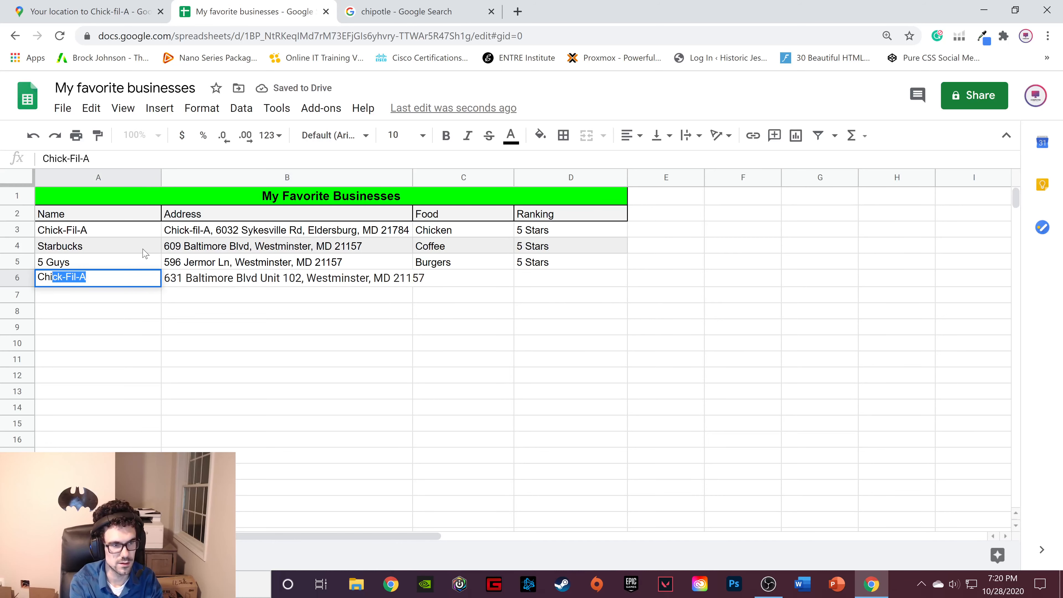
pyautogui.write('potl')
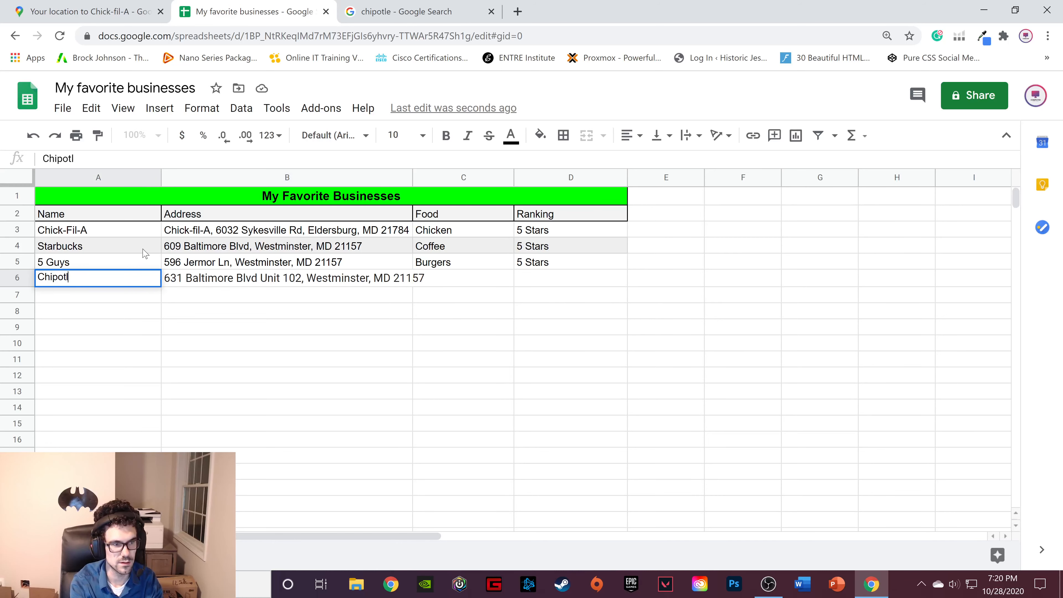
pyautogui.write('e')
pyautogui.click(307, 293)
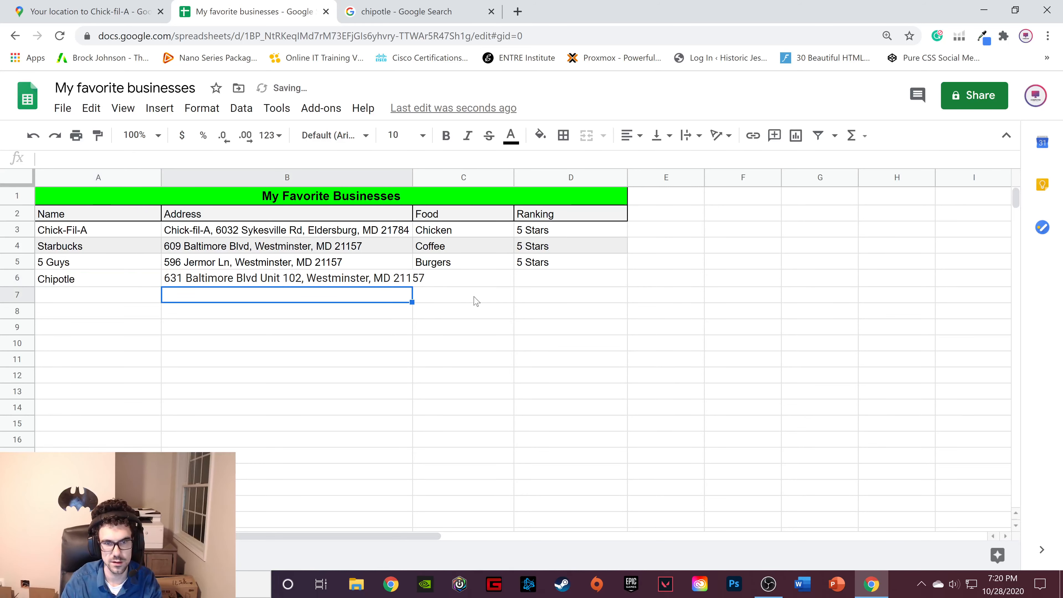
pyautogui.click(479, 279)
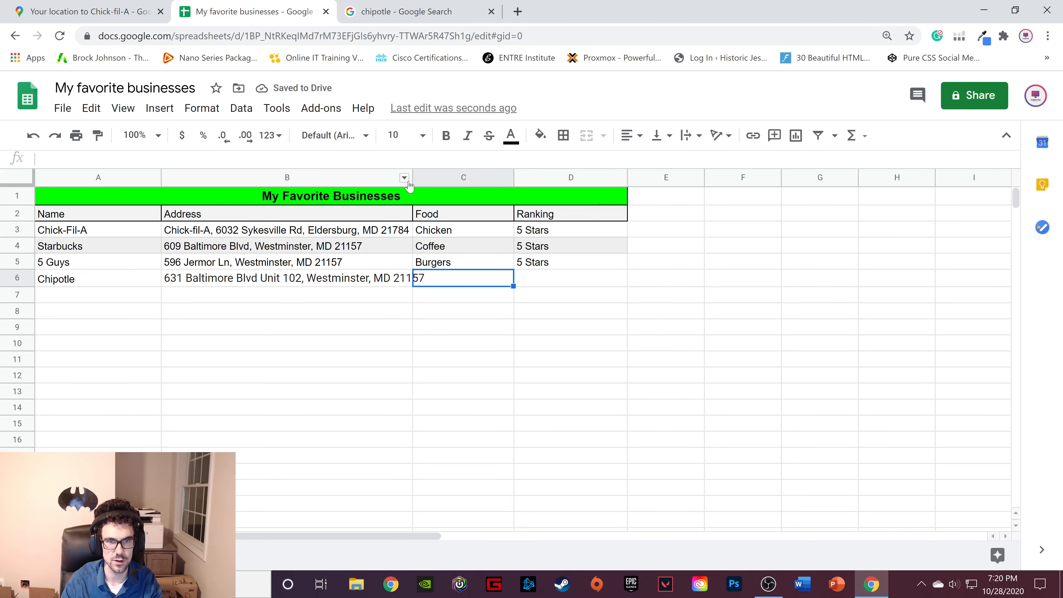
pyautogui.moveTo(412, 178); pyautogui.dragTo(428, 177)
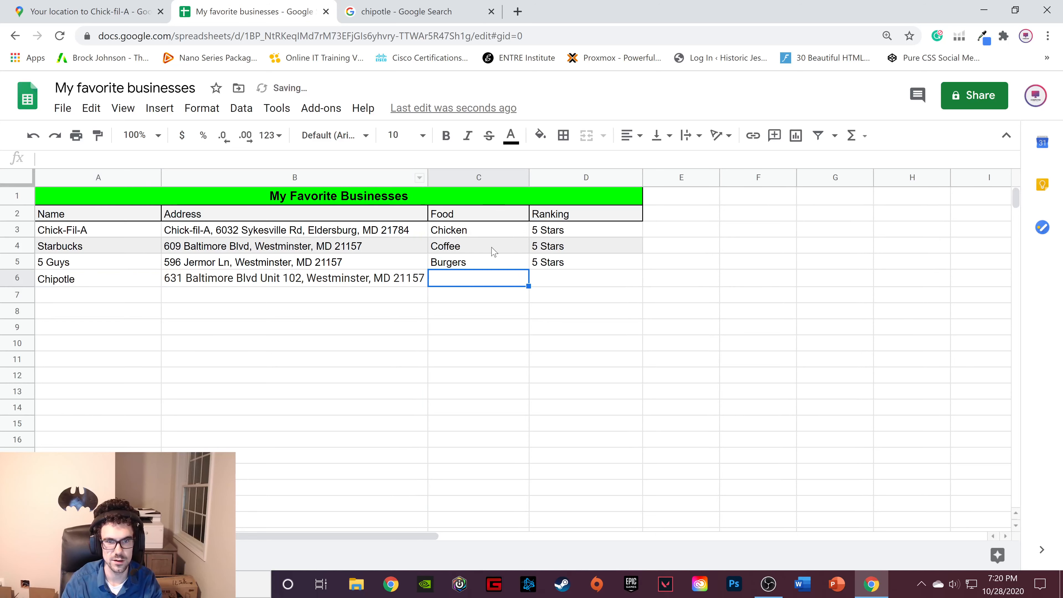
# Step: Complete the Chipotle row with the food "Mexican" in C6 and the ranking "5 Stars" in D6
pyautogui.press('Return')
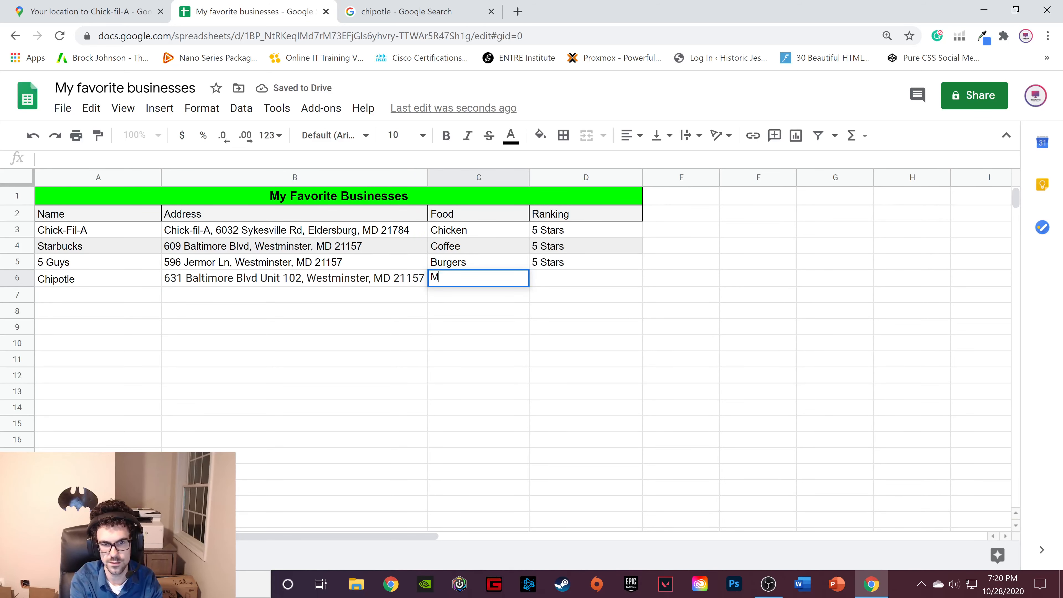
pyautogui.write('Mex')
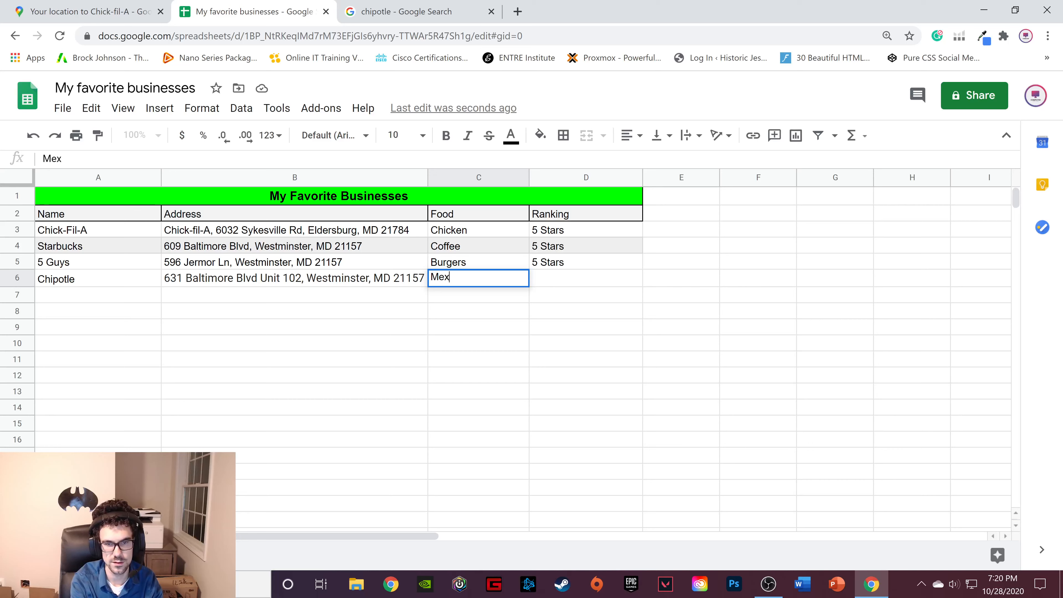
pyautogui.write('ican')
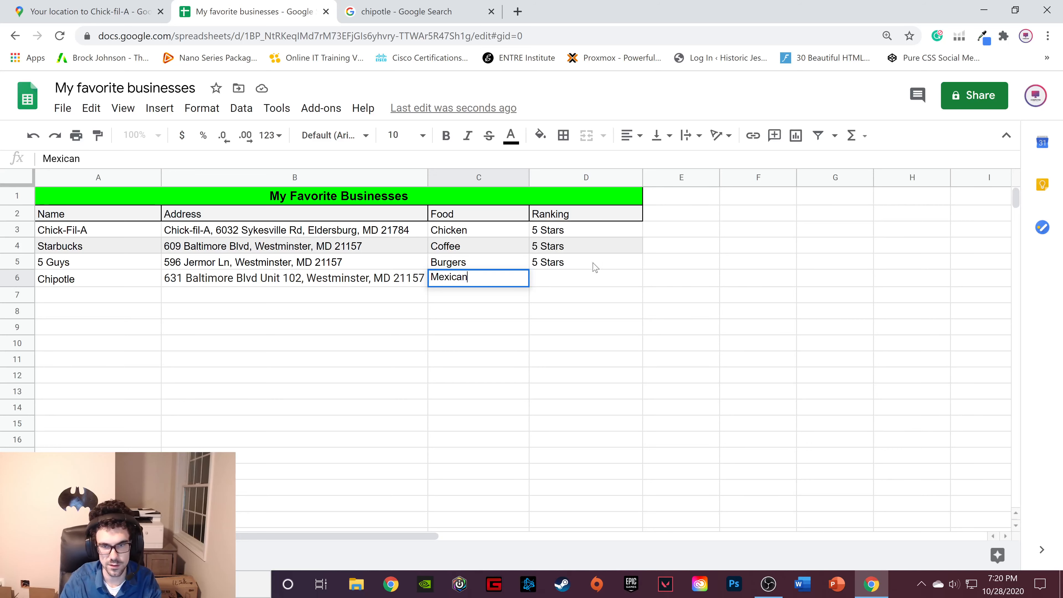
pyautogui.click(585, 284)
pyautogui.write('5')
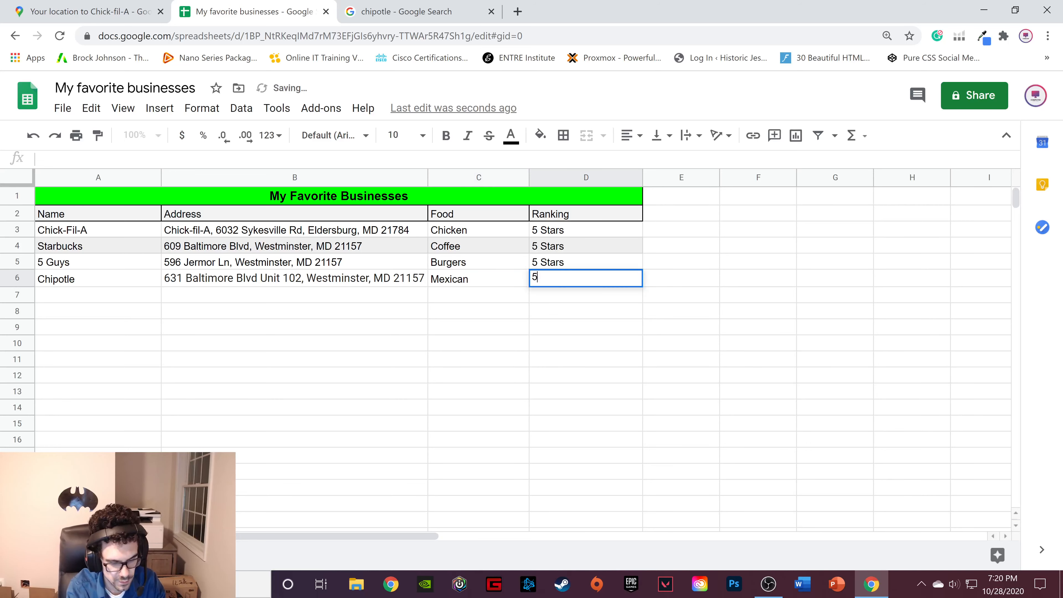
pyautogui.press('BackSpace')
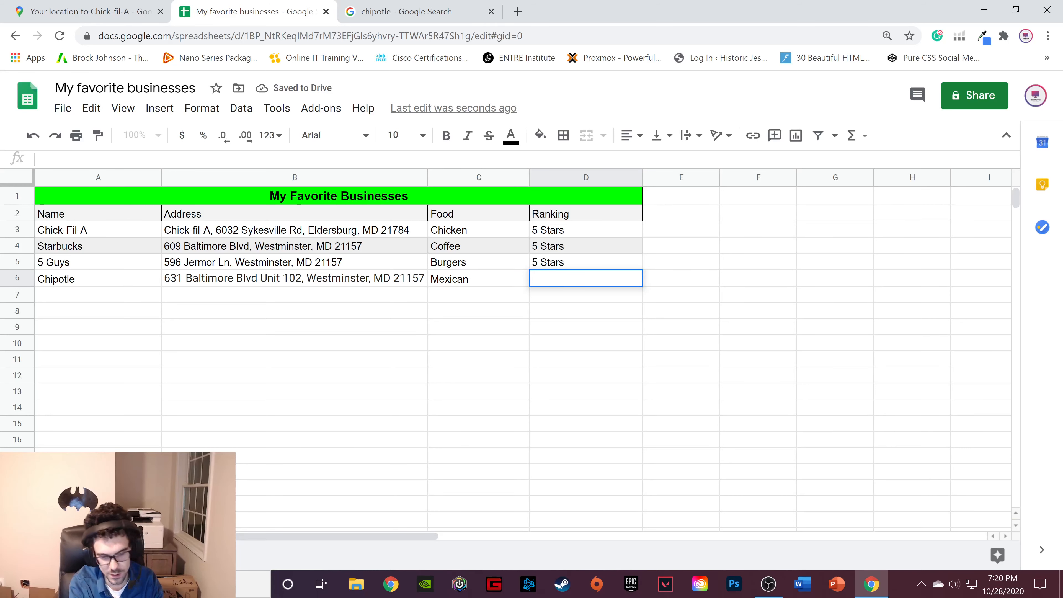
pyautogui.write('5 Stars')
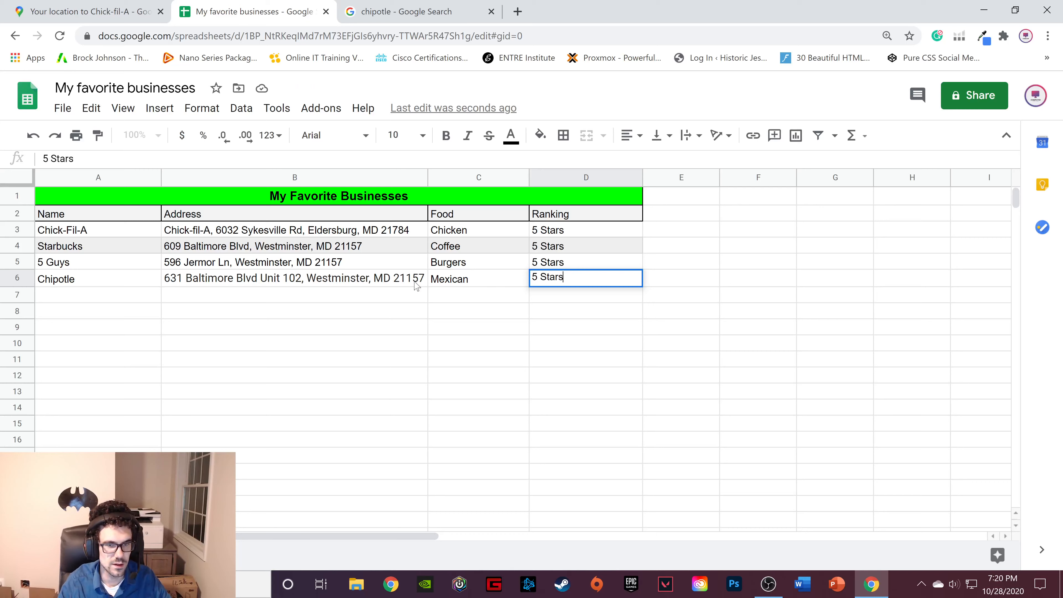
pyautogui.click(388, 300)
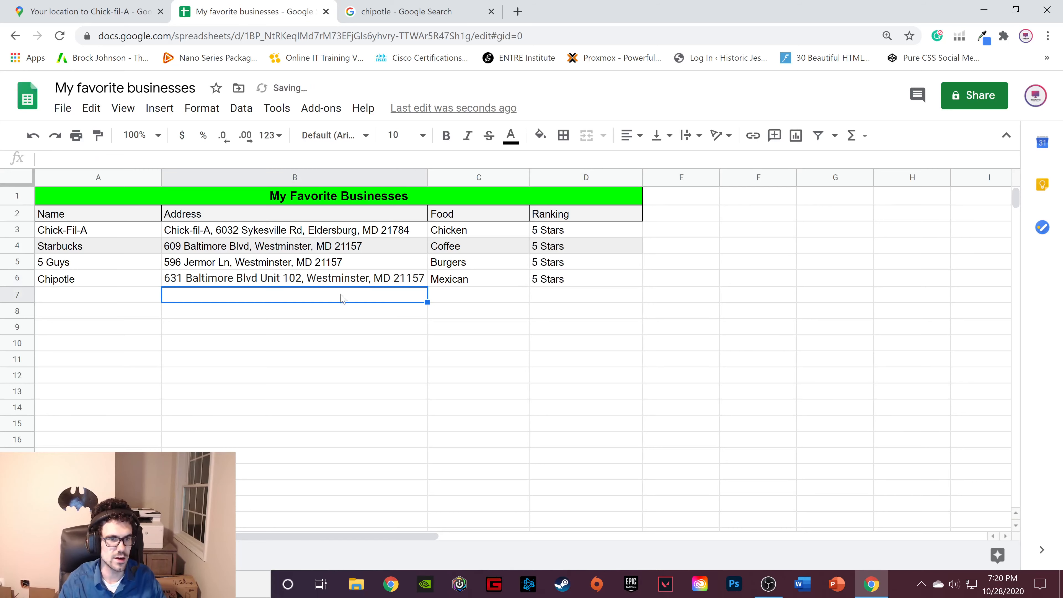
# Step: Fill the Chipotle row, cells A6 to D6, with the same light gray background as the Starbucks row
pyautogui.click(101, 284)
pyautogui.moveTo(316, 281); pyautogui.dragTo(582, 279)
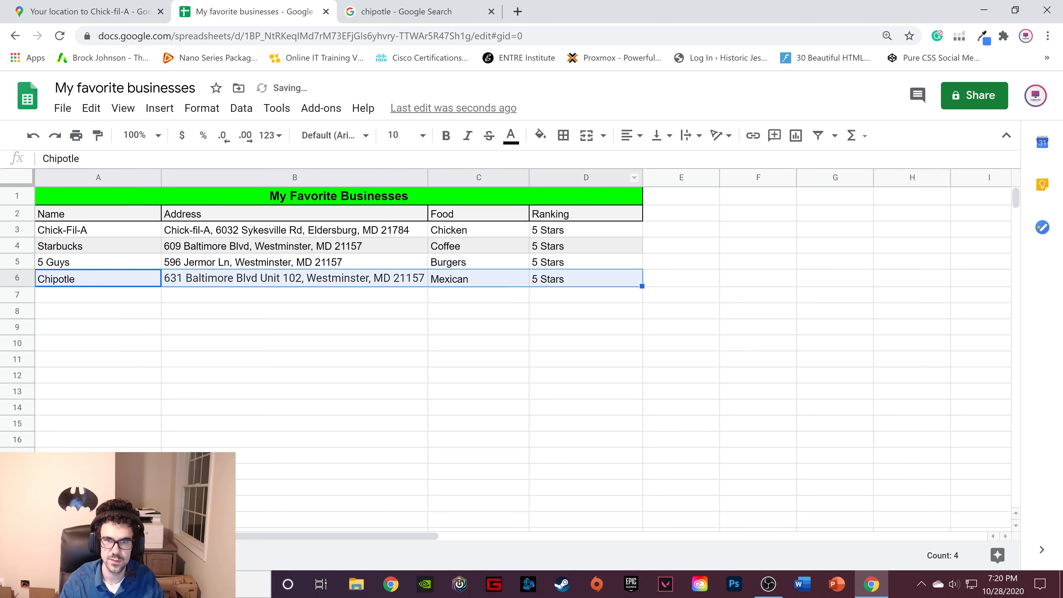
pyautogui.click(540, 135)
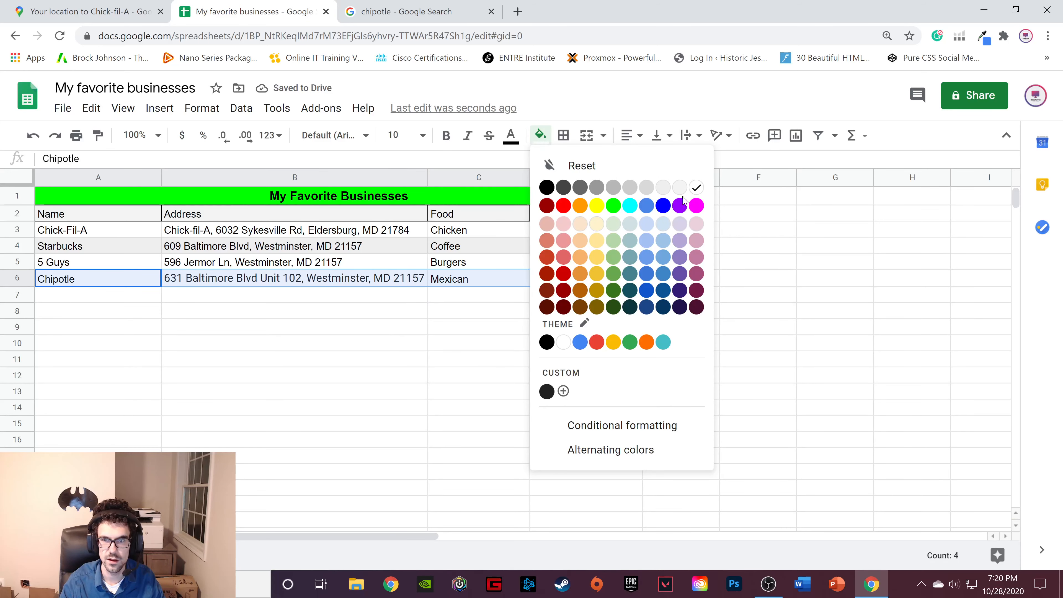
pyautogui.click(664, 188)
pyautogui.click(526, 280)
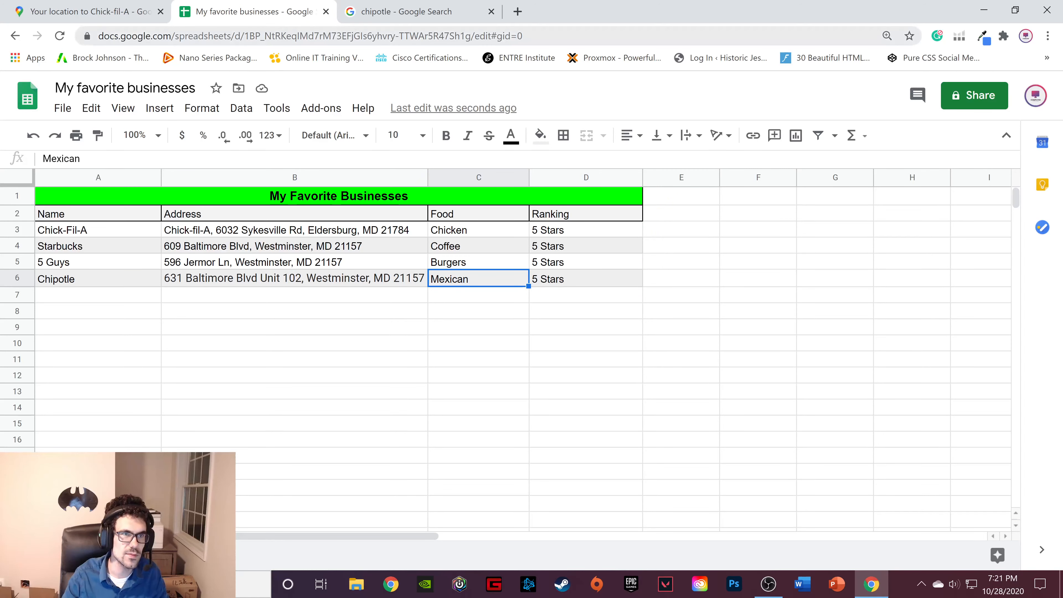
# Step: Close the Chick-fil-A map tab and the Chipotle search tab, keeping only the spreadsheet open
pyautogui.click(161, 12)
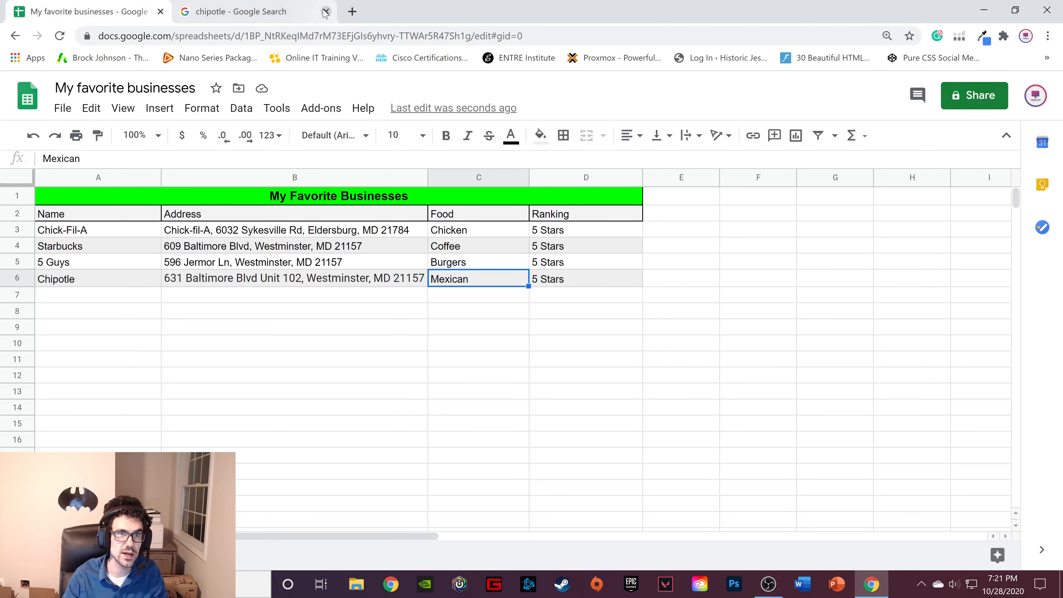
pyautogui.click(327, 11)
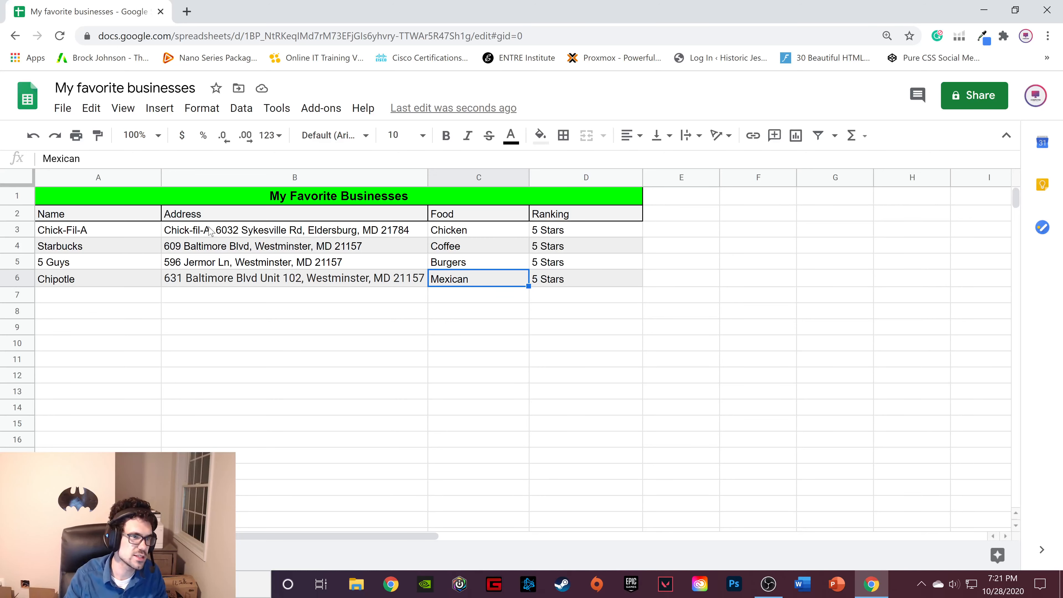
# Step: Review the table's contents, from the heading row down through the four business rows in A3 to D6
pyautogui.click(133, 217)
pyautogui.moveTo(229, 216); pyautogui.dragTo(600, 266)
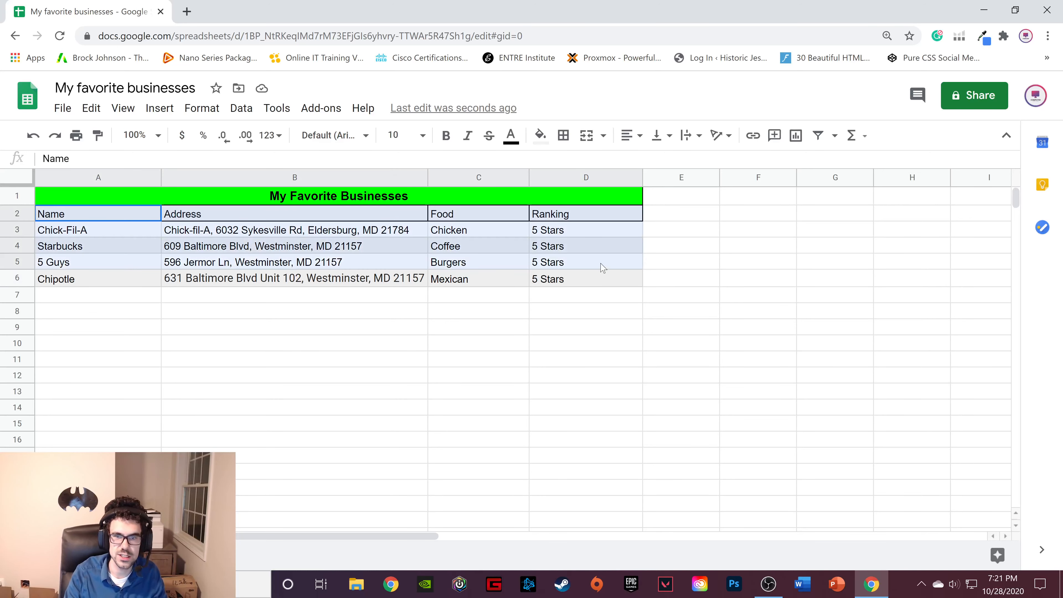
pyautogui.click(608, 266)
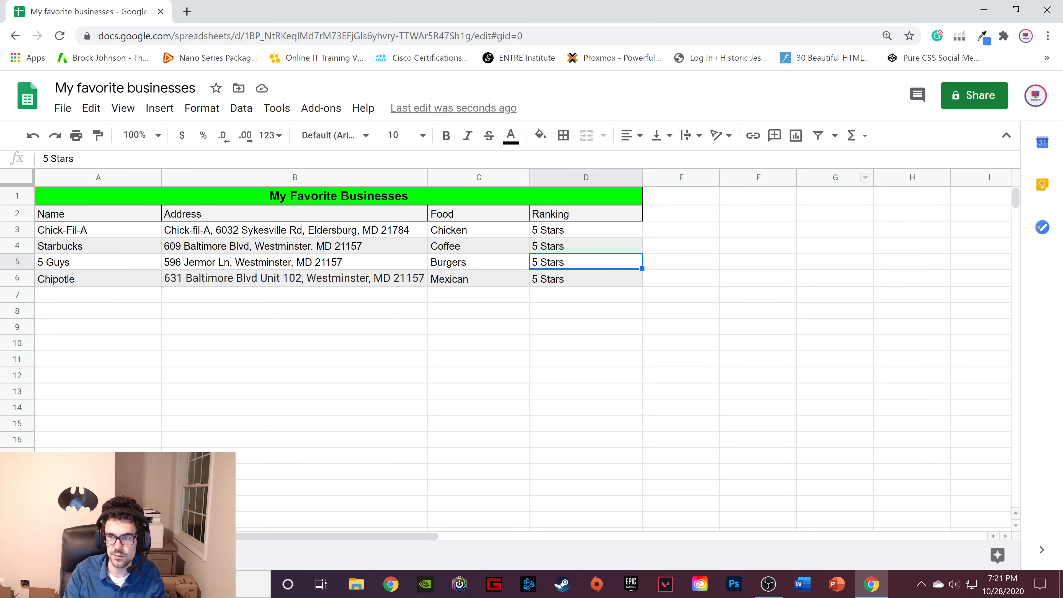
pyautogui.click(834, 137)
pyautogui.click(834, 137)
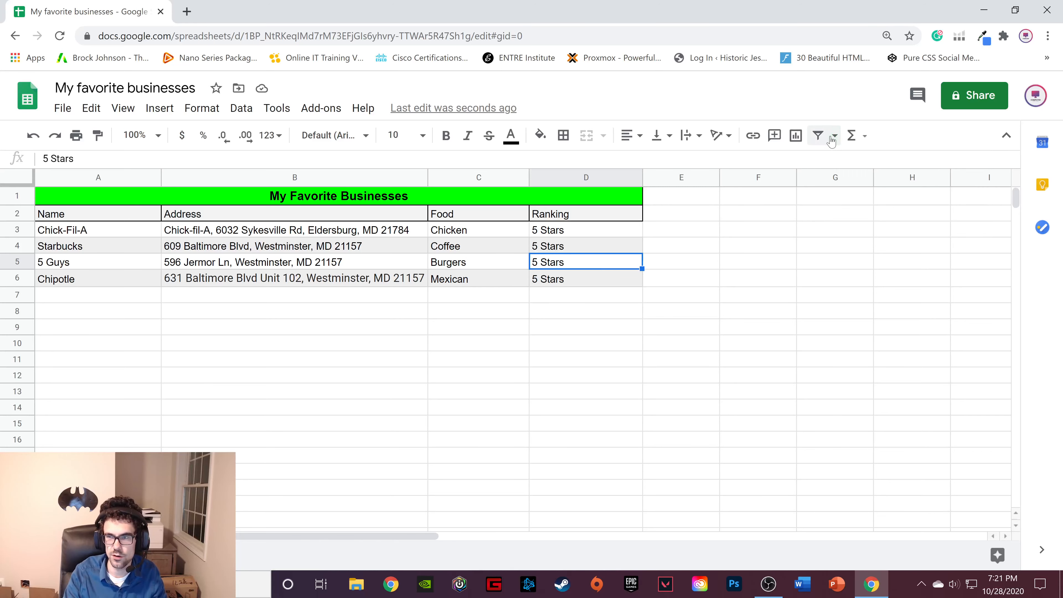
pyautogui.click(103, 232)
pyautogui.moveTo(103, 233); pyautogui.dragTo(570, 290)
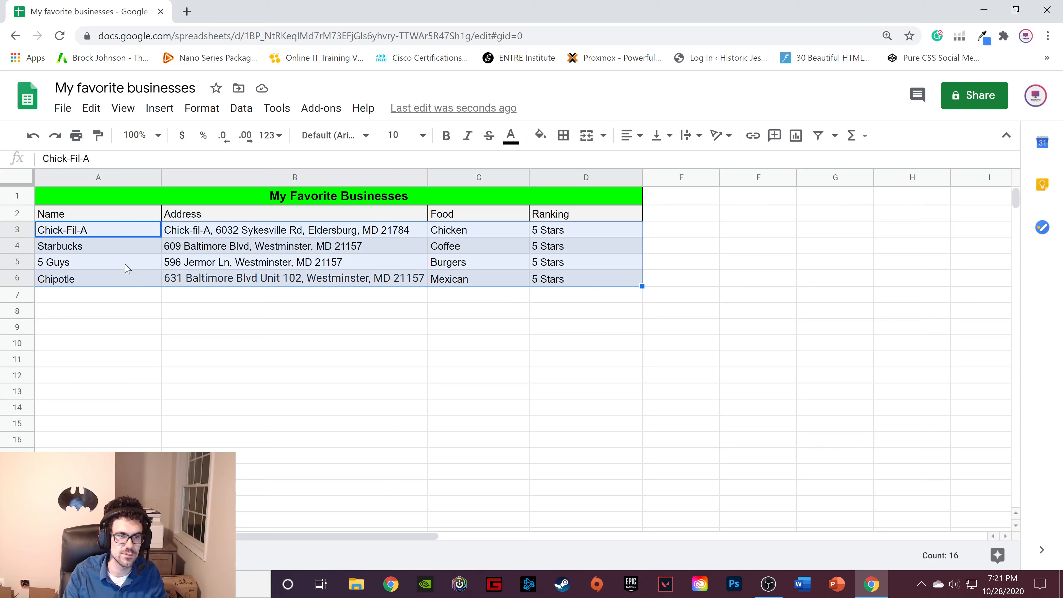
pyautogui.click(151, 245)
pyautogui.click(137, 236)
pyautogui.moveTo(136, 235); pyautogui.dragTo(586, 280)
# Step: Go through the column headings Name, Address, Food and Ranking in row 2 one by one
pyautogui.click(116, 217)
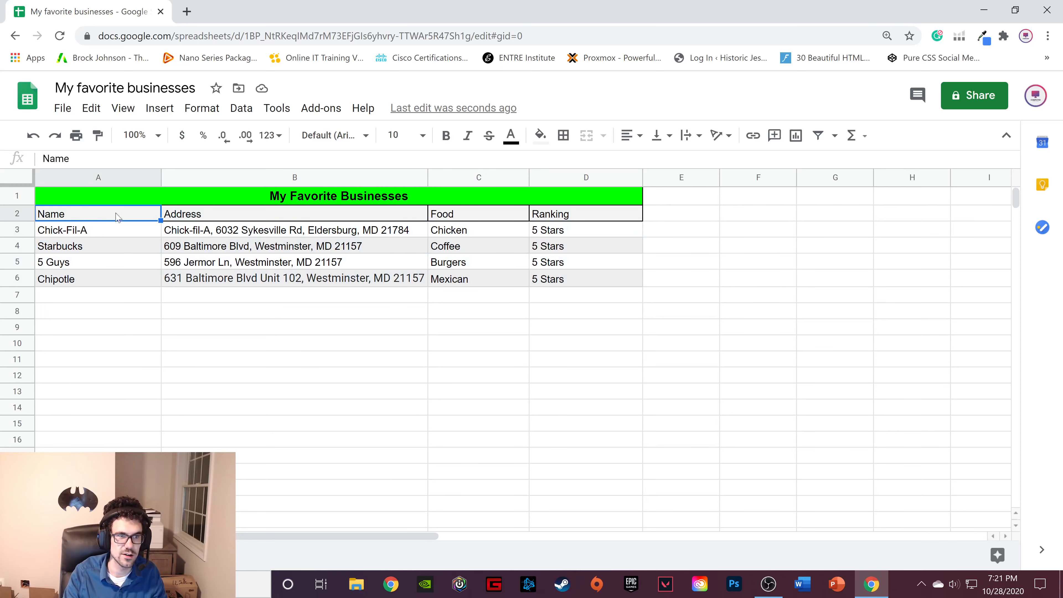
pyautogui.click(266, 215)
pyautogui.click(483, 219)
pyautogui.click(589, 222)
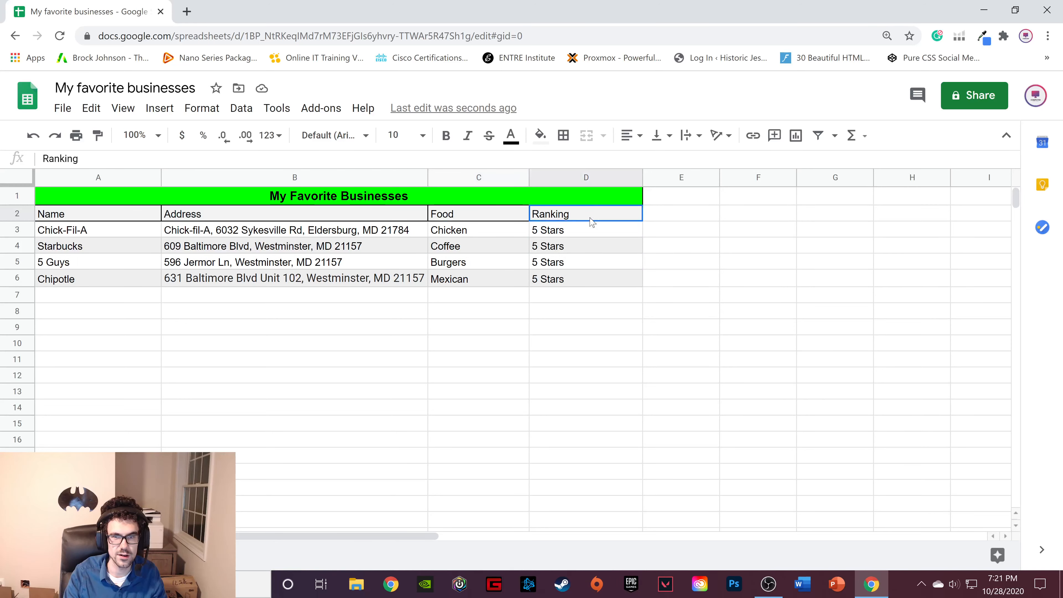
pyautogui.click(118, 219)
pyautogui.click(234, 219)
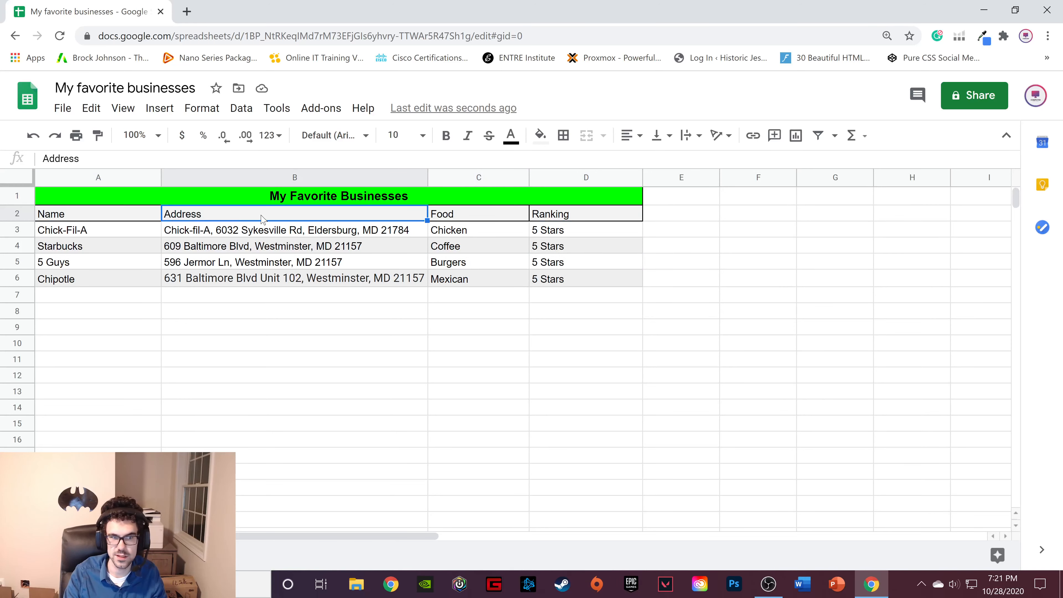
pyautogui.click(108, 216)
pyautogui.click(235, 222)
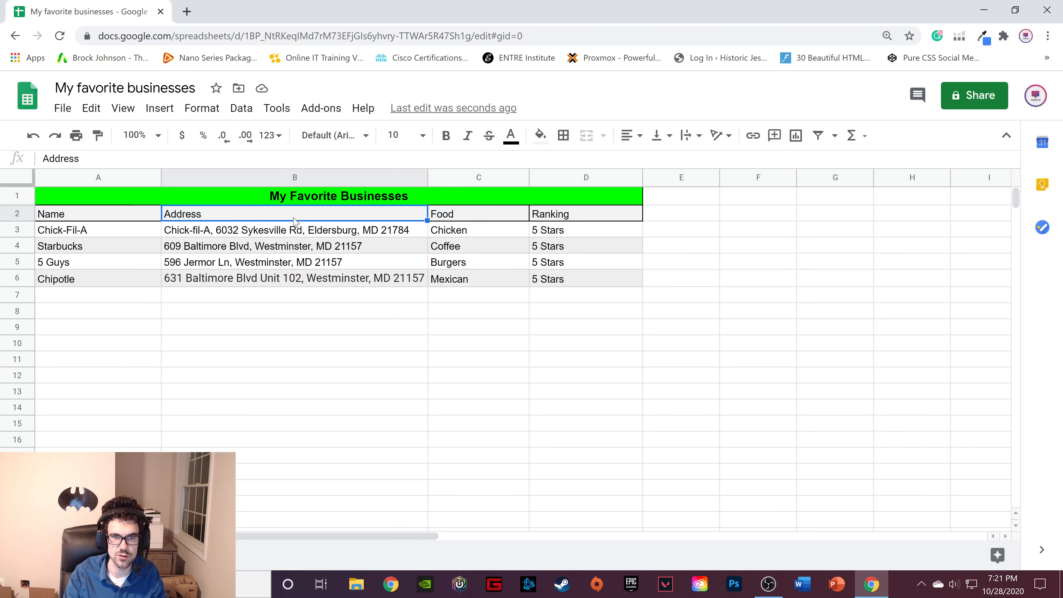
pyautogui.click(470, 220)
pyautogui.click(594, 215)
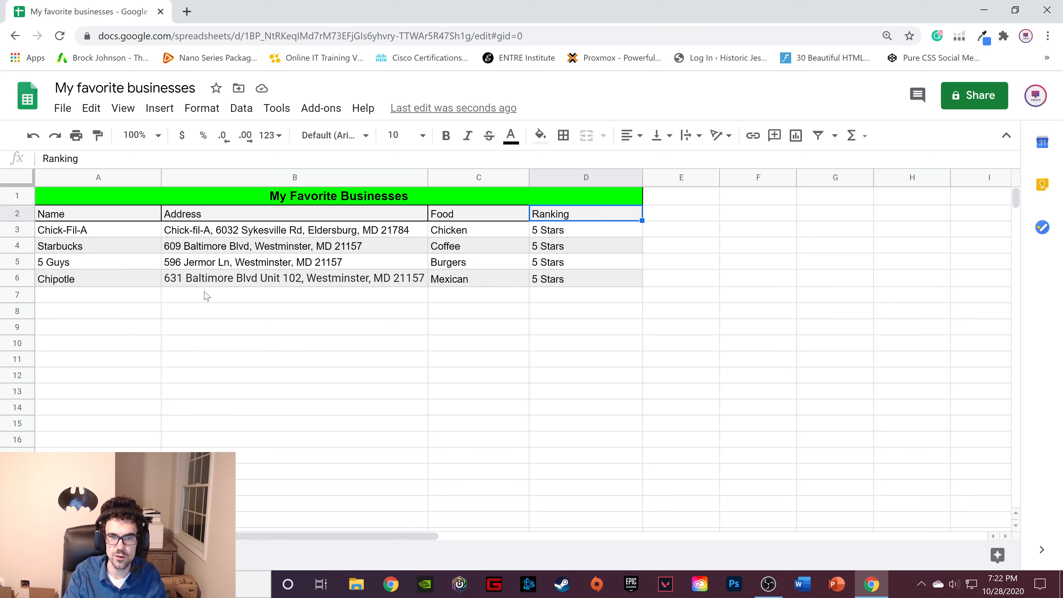
# Step: Autofill the Chipotle name and address from cells A6 and B6 down to row 17
pyautogui.click(115, 285)
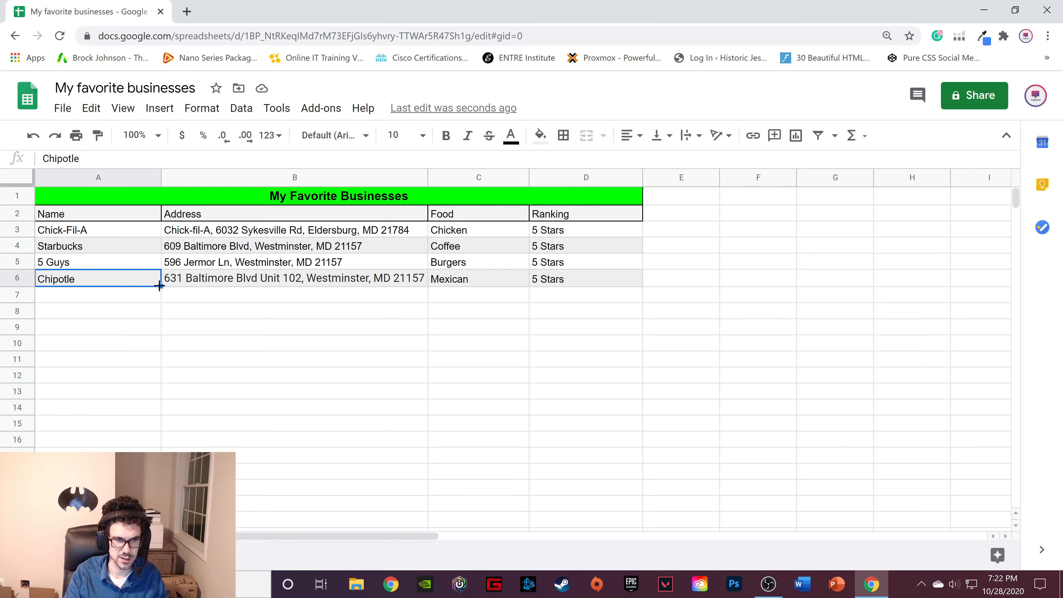
pyautogui.moveTo(159, 286); pyautogui.dragTo(149, 447)
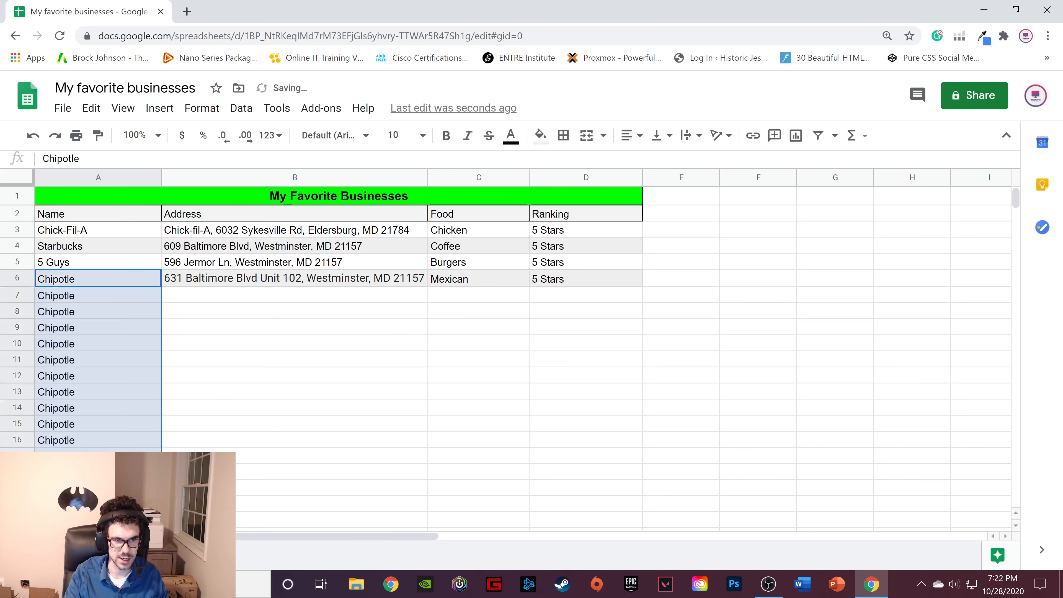
pyautogui.click(213, 402)
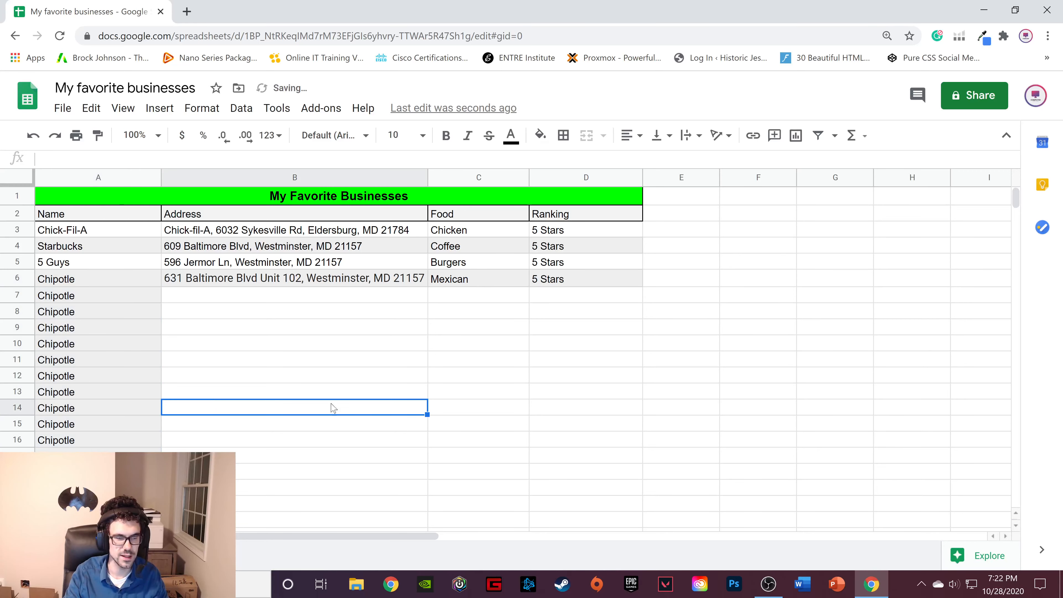
pyautogui.click(390, 279)
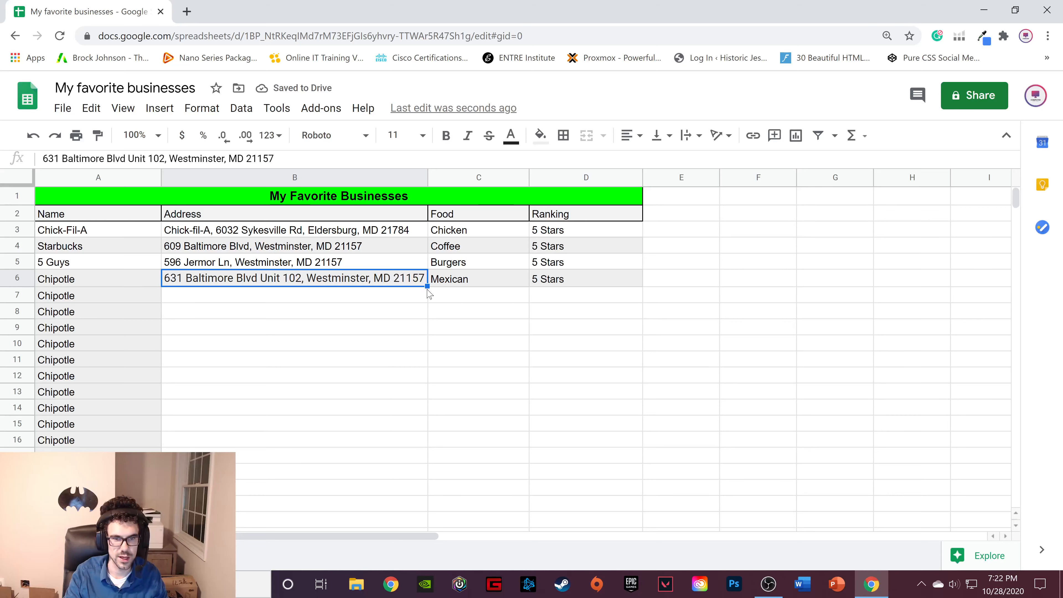
pyautogui.moveTo(426, 288); pyautogui.dragTo(427, 470)
# Step: Autofill the Chipotle row's food and ranking from cells C6 and D6 down to row 17
pyautogui.click(524, 278)
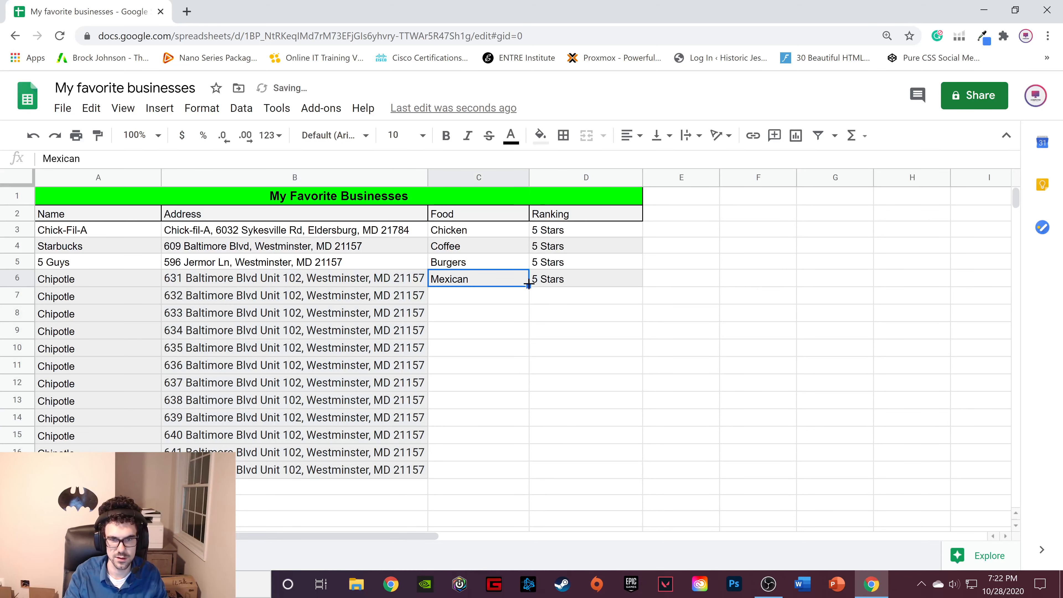
pyautogui.moveTo(527, 289); pyautogui.dragTo(492, 474)
pyautogui.click(614, 279)
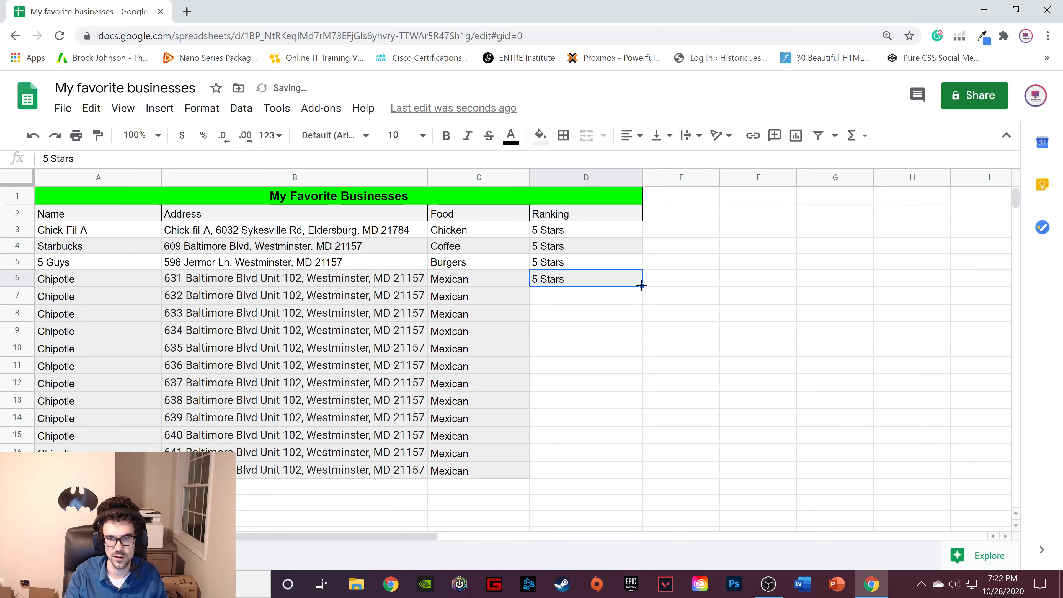
pyautogui.moveTo(641, 286); pyautogui.dragTo(615, 468)
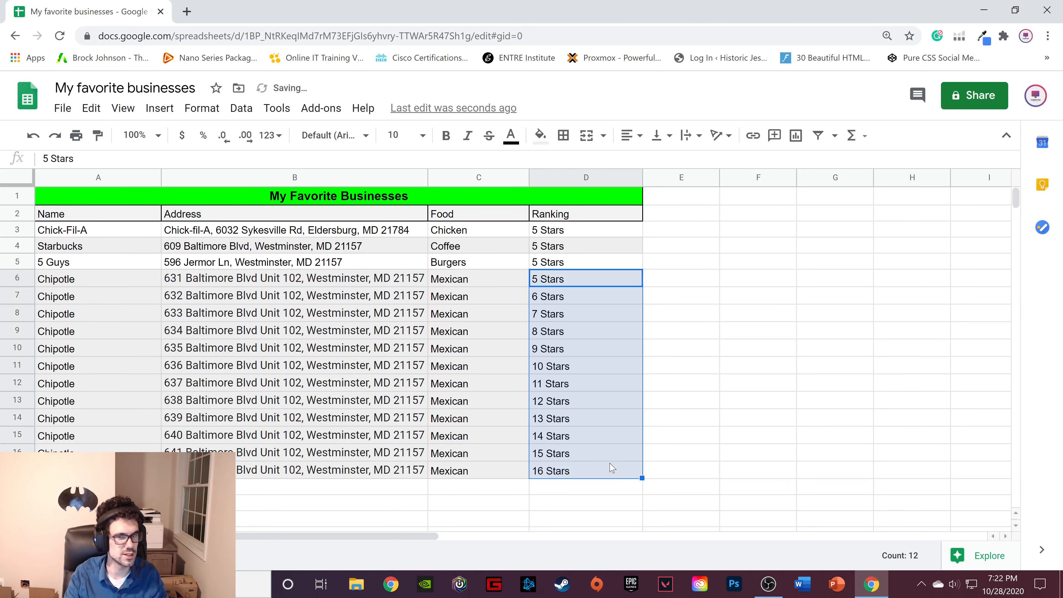
# Step: Examine how the street numbers run through the autofilled addresses in column B, from row 6 to row 17
pyautogui.click(403, 384)
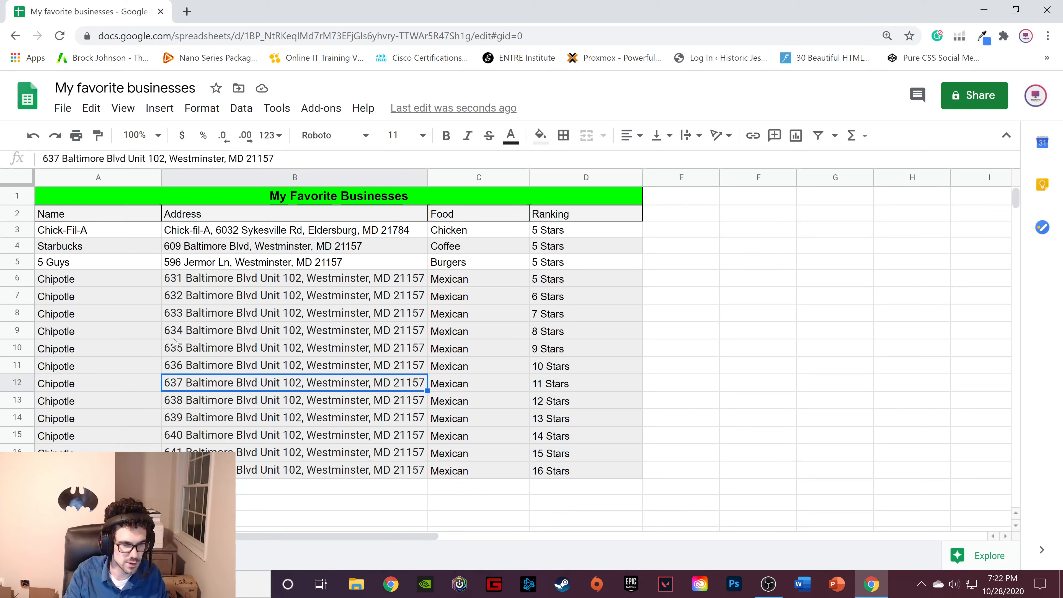
pyautogui.click(179, 279)
pyautogui.moveTo(179, 279); pyautogui.dragTo(245, 471)
pyautogui.click(304, 419)
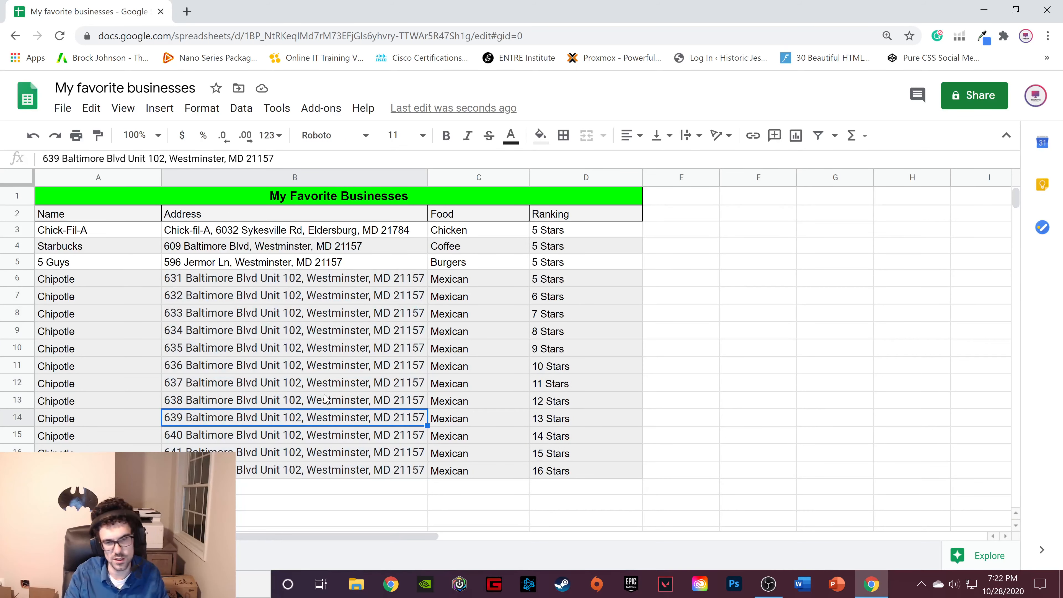
# Step: Undo the autofills below the Chipotle row in all four columns and select cell A6 again
pyautogui.hotkey('ctrl', 'z')
pyautogui.hotkey('ctrl', 'z')
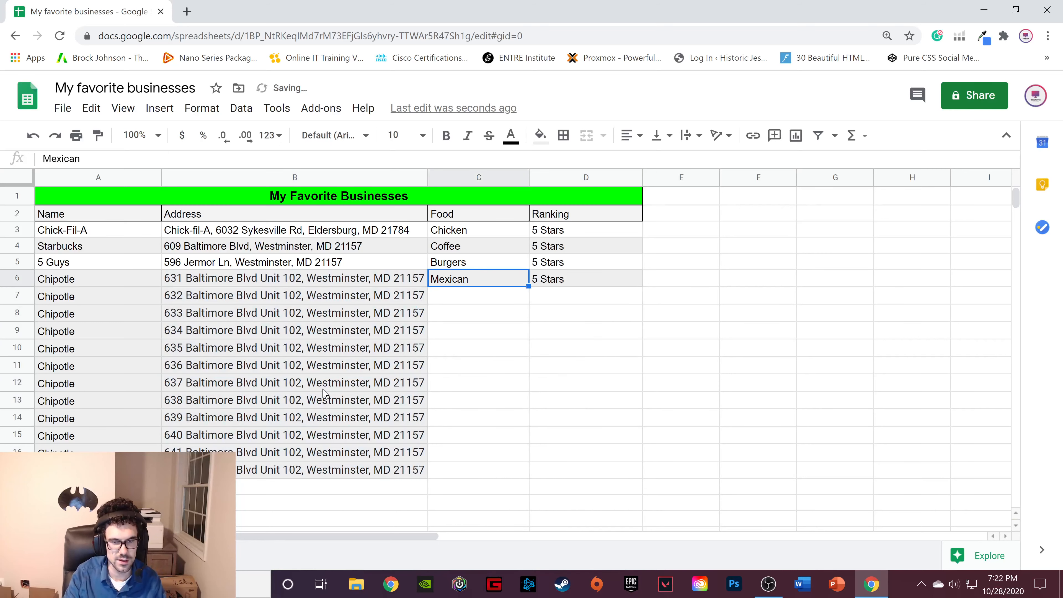
pyautogui.hotkey('ctrl', 'z')
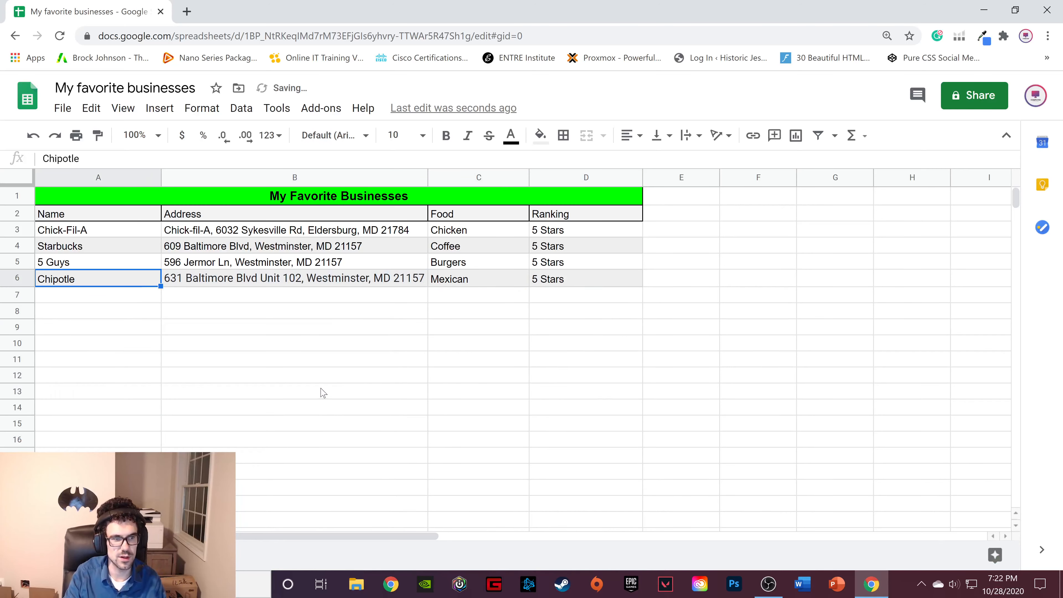
pyautogui.click(233, 344)
pyautogui.click(145, 278)
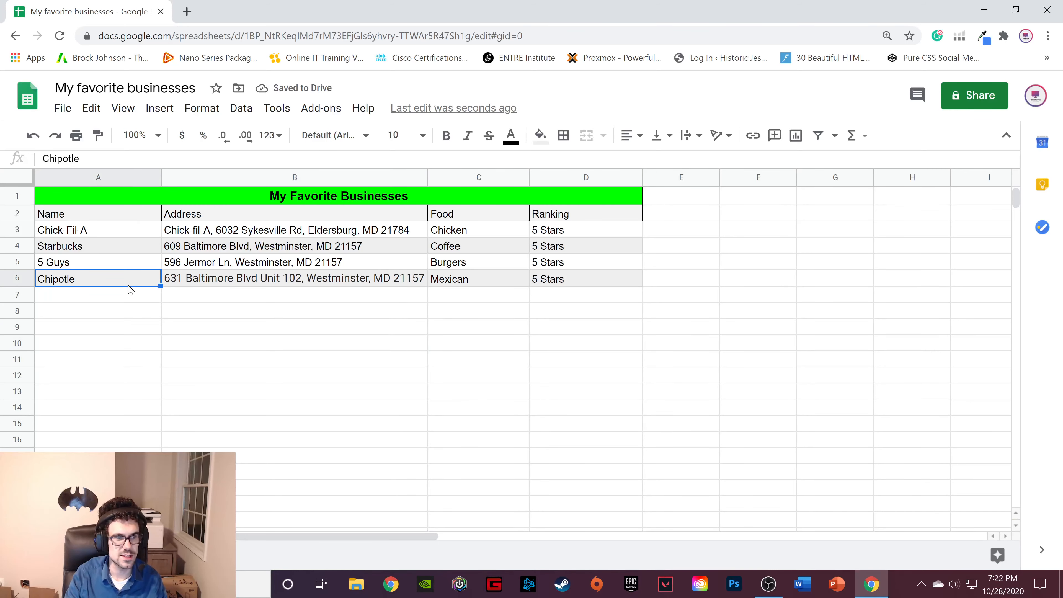
# Step: Copy rows 2 to 6, the headings and four businesses, and paste them directly below the table from row 7
pyautogui.moveTo(29, 213); pyautogui.dragTo(28, 279)
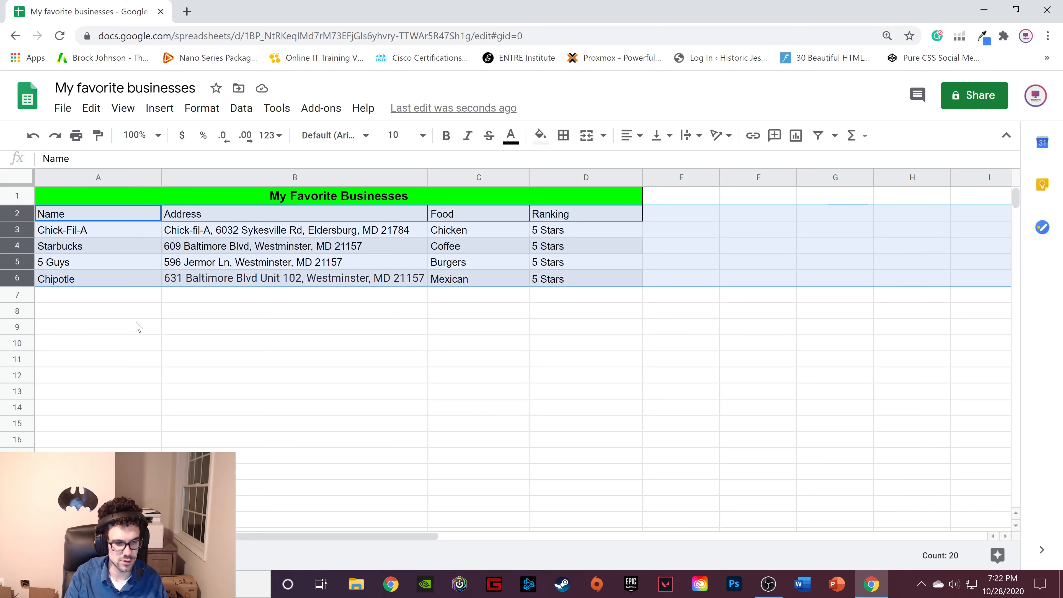
pyautogui.hotkey('ctrl', 'c')
pyautogui.moveTo(116, 300); pyautogui.dragTo(618, 352)
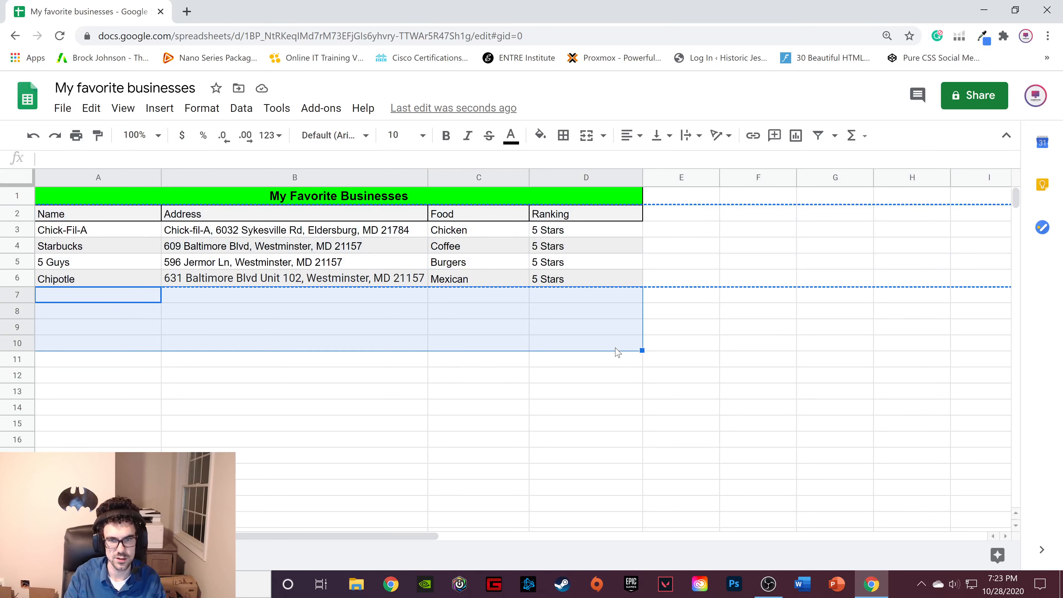
pyautogui.click(548, 338)
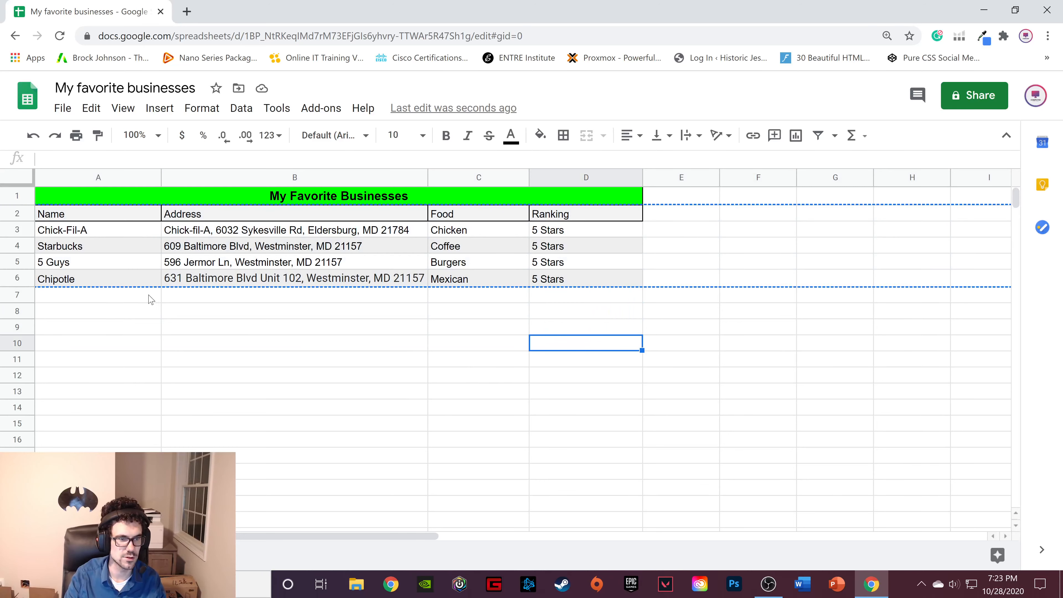
pyautogui.moveTo(149, 295); pyautogui.dragTo(598, 348)
pyautogui.hotkey('ctrl', 'v')
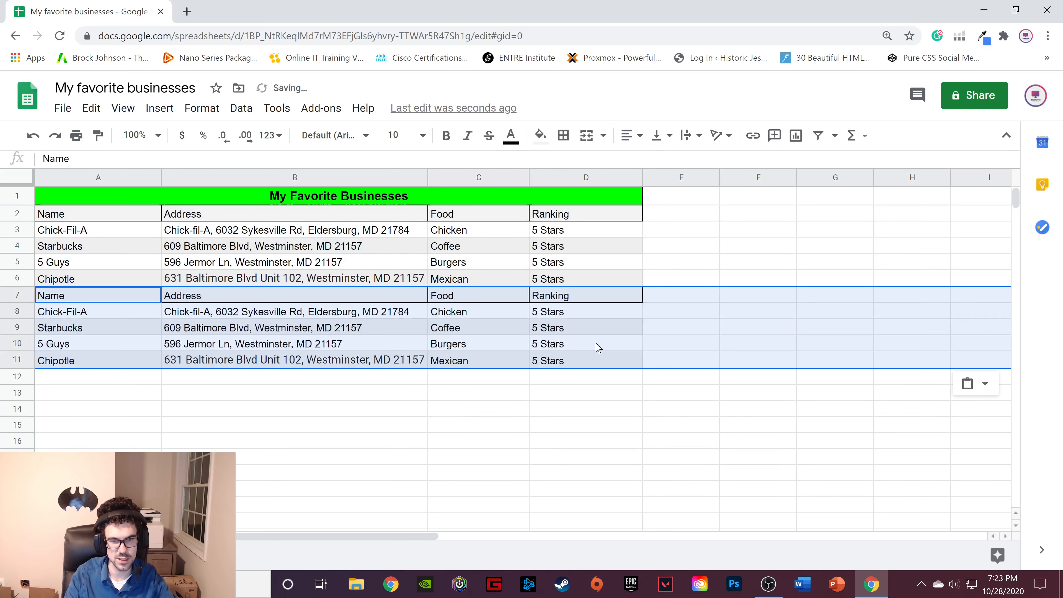
pyautogui.click(286, 393)
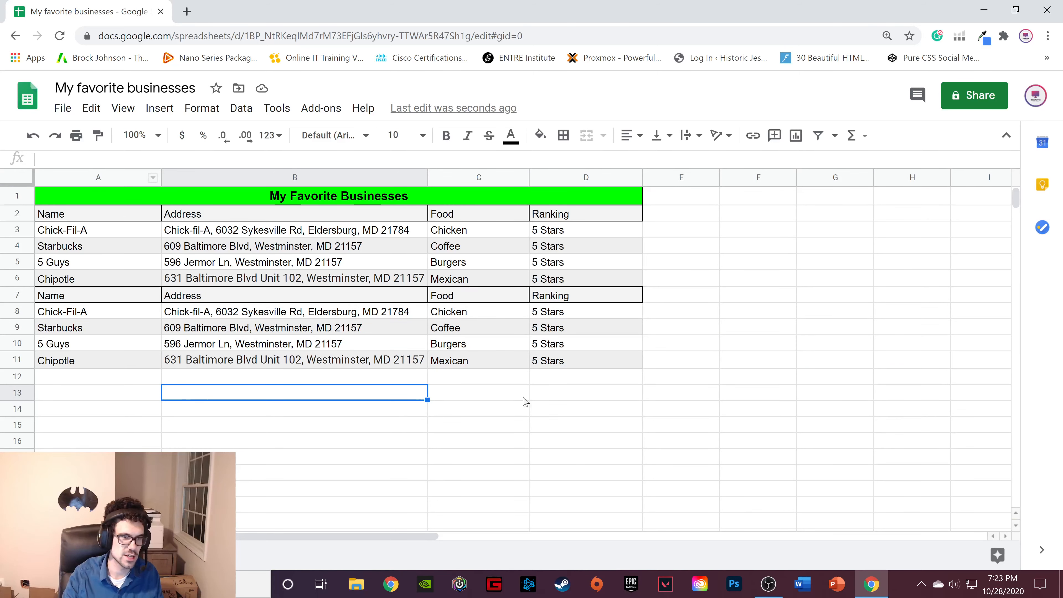
# Step: Add a blank second sheet to the spreadsheet, delete it again, and return to the table's sheet
pyautogui.click(46, 556)
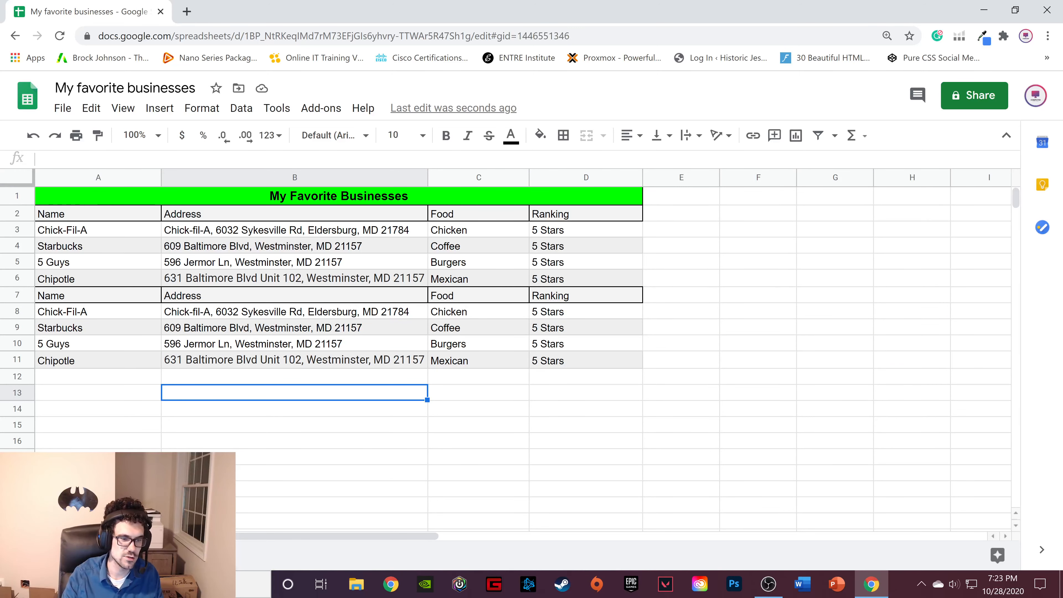
pyautogui.rightClick(189, 555)
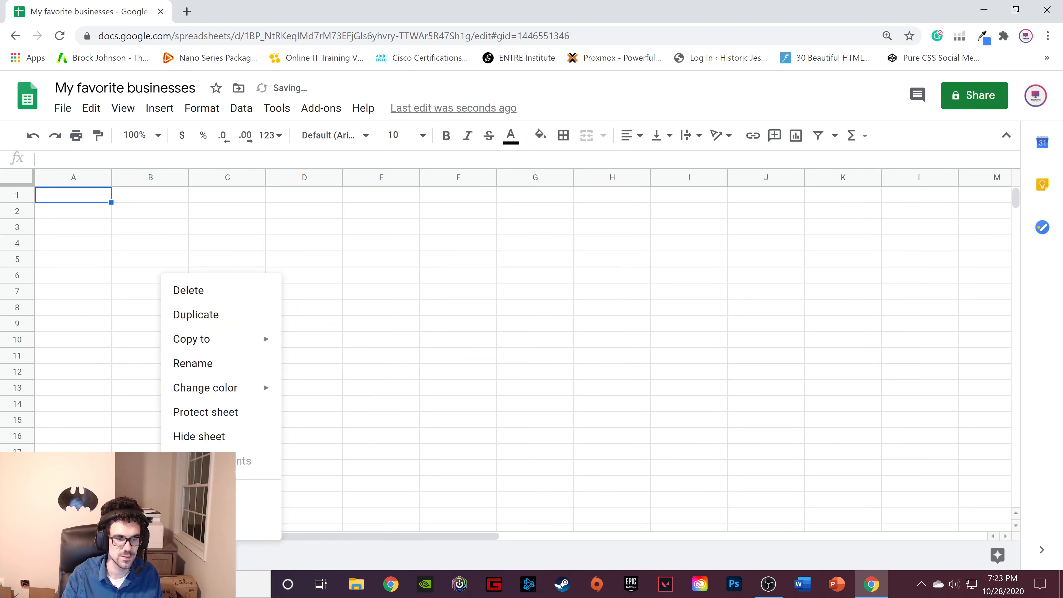
pyautogui.click(216, 297)
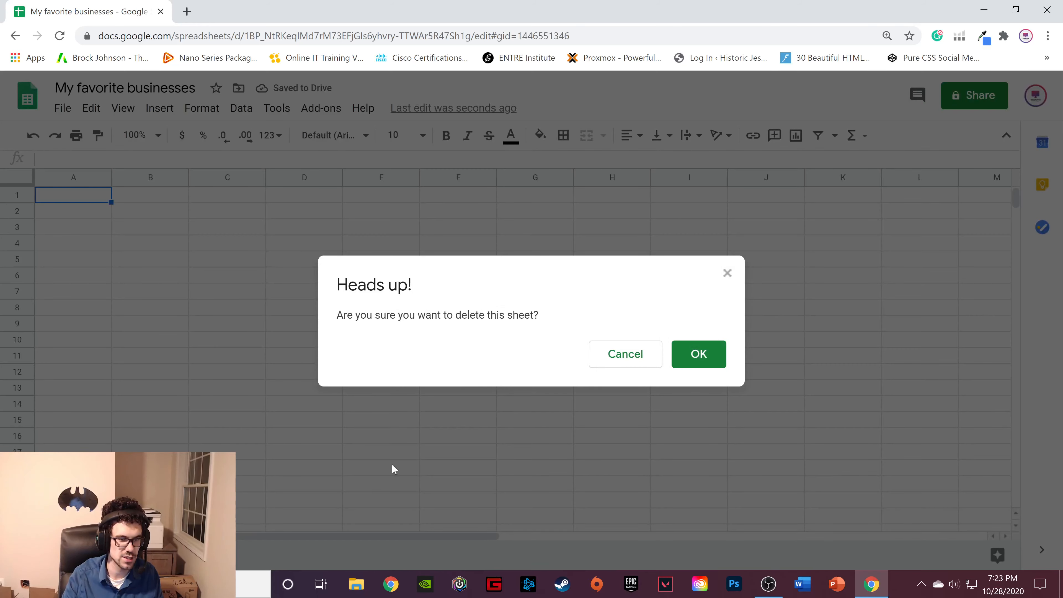
pyautogui.click(723, 351)
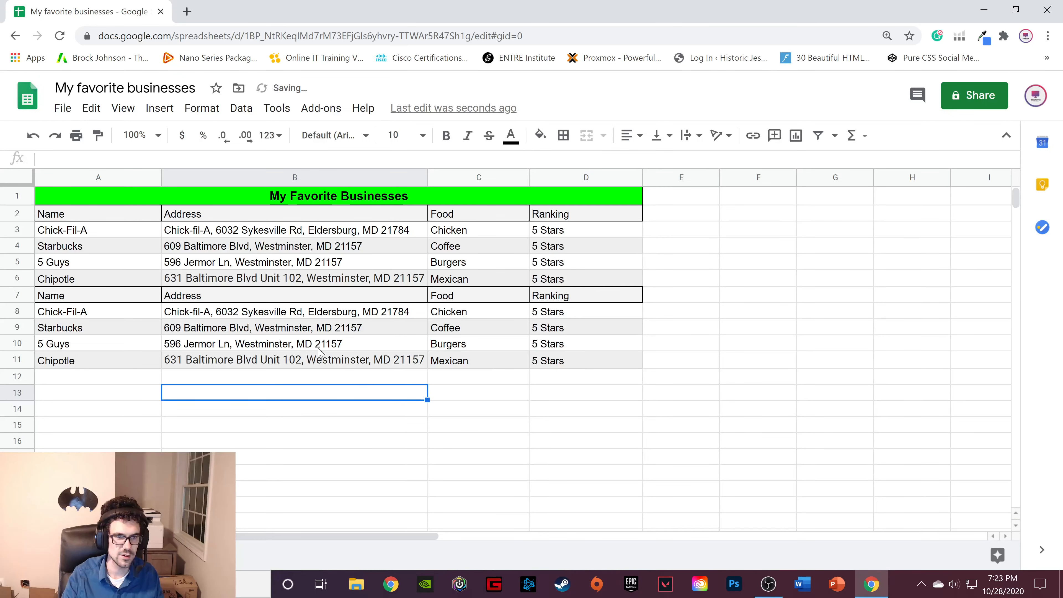
pyautogui.click(293, 329)
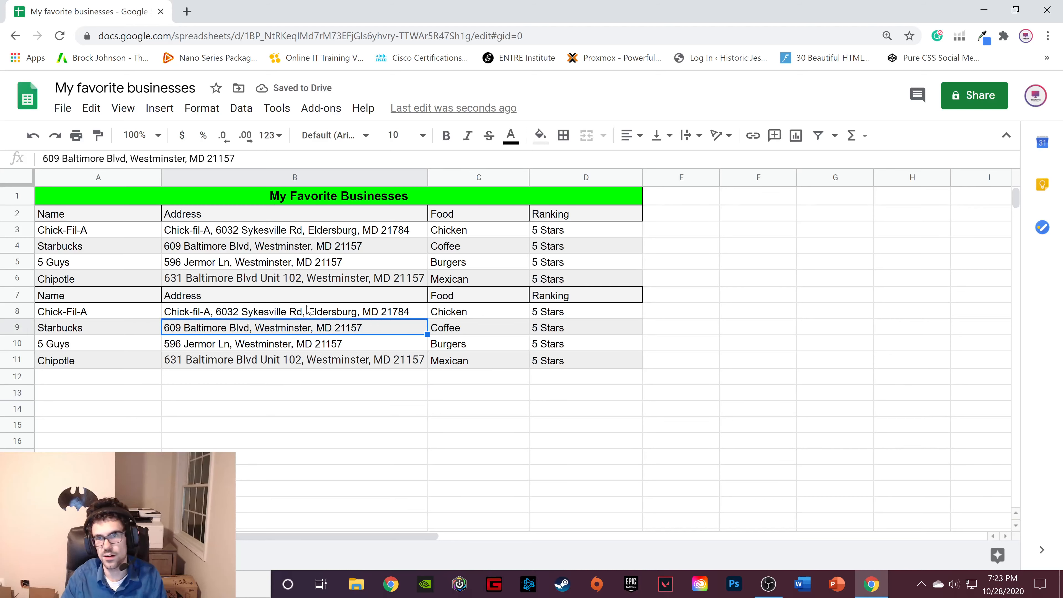